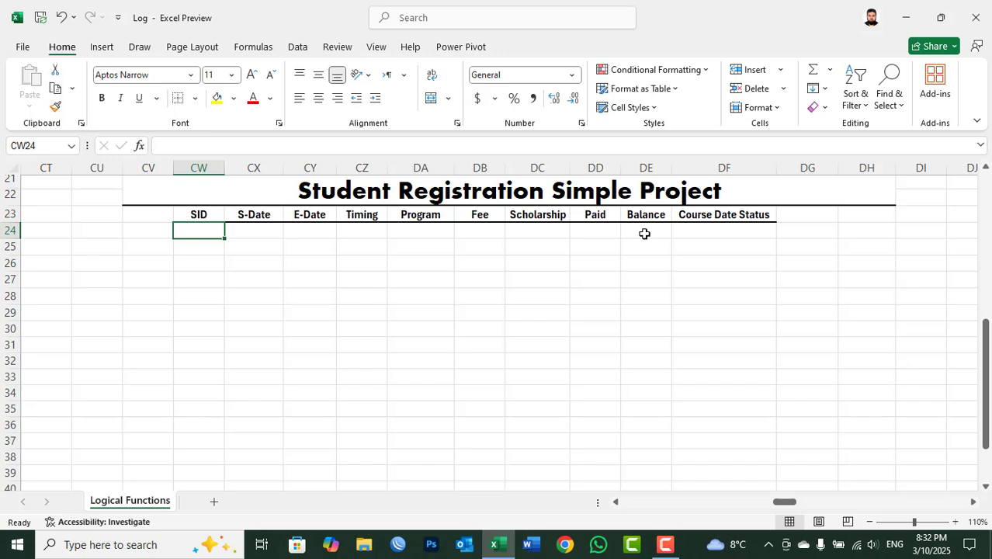
click(202, 215)
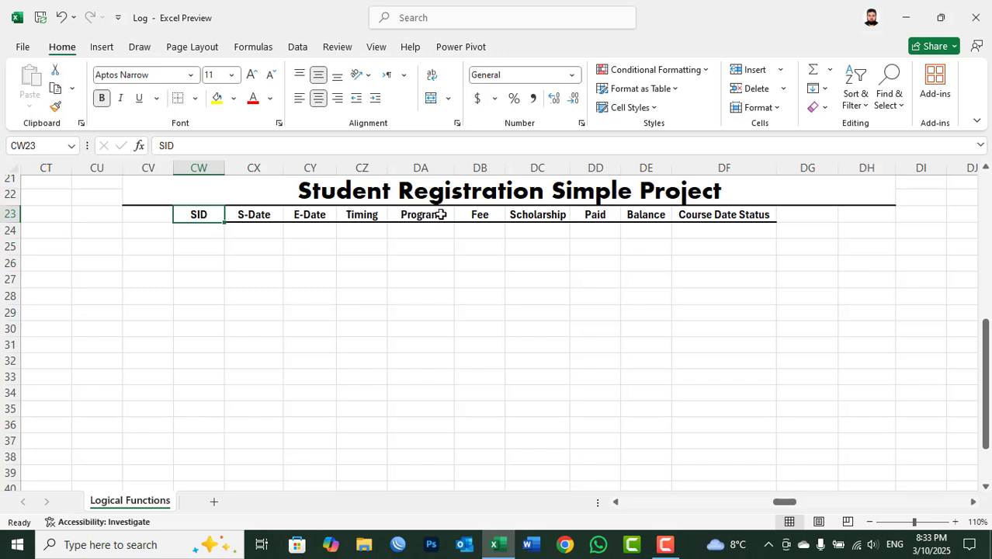
click(635, 216)
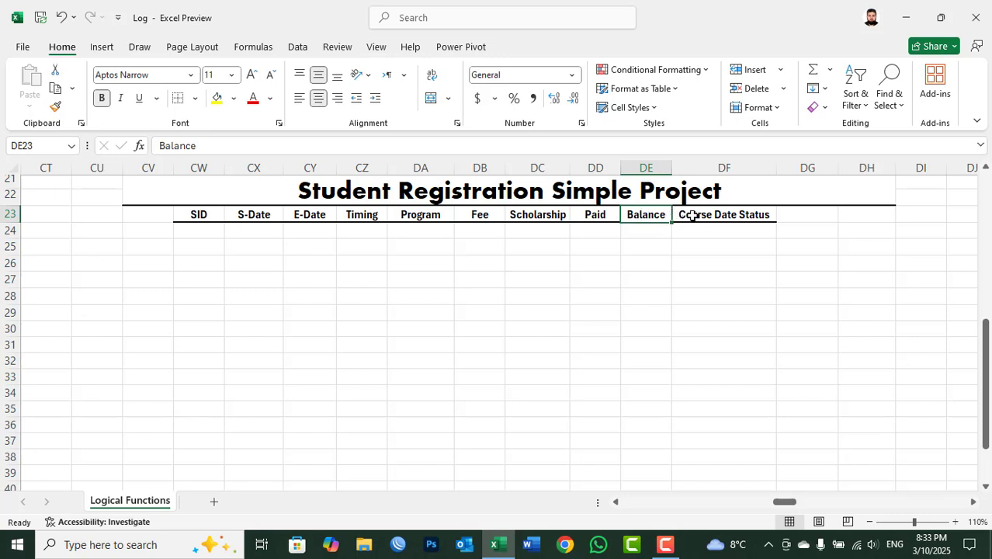
click(693, 216)
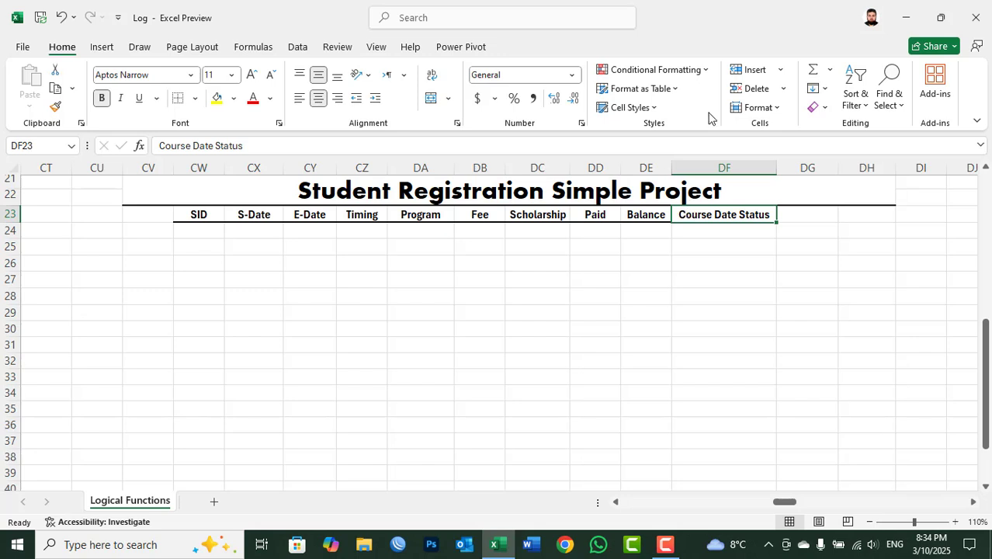
Step: Number the students 1 to 5 in the SID column, CW24:CW28, using a fill series
click(209, 229)
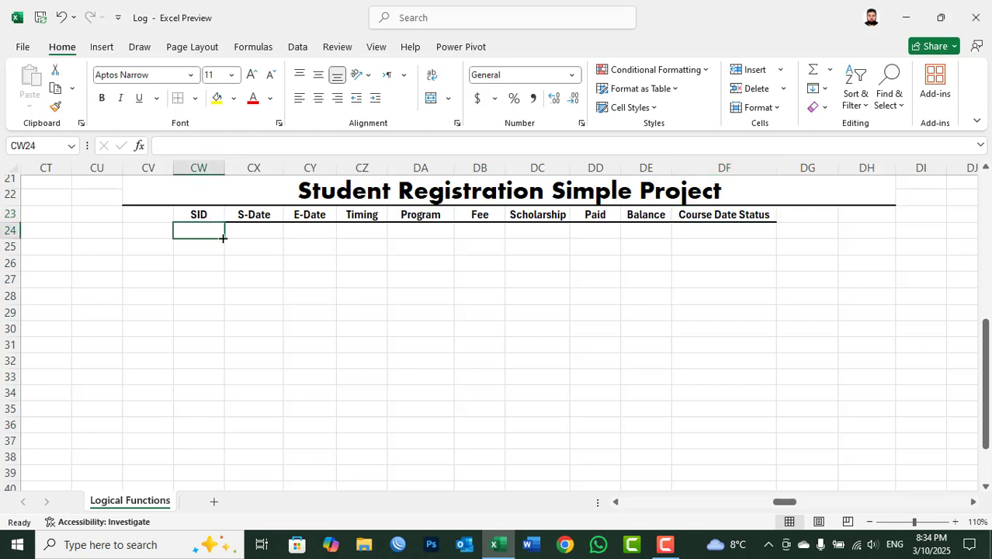
text(1)
click(244, 233)
click(221, 232)
drag(226, 240, 227, 304)
click(232, 316)
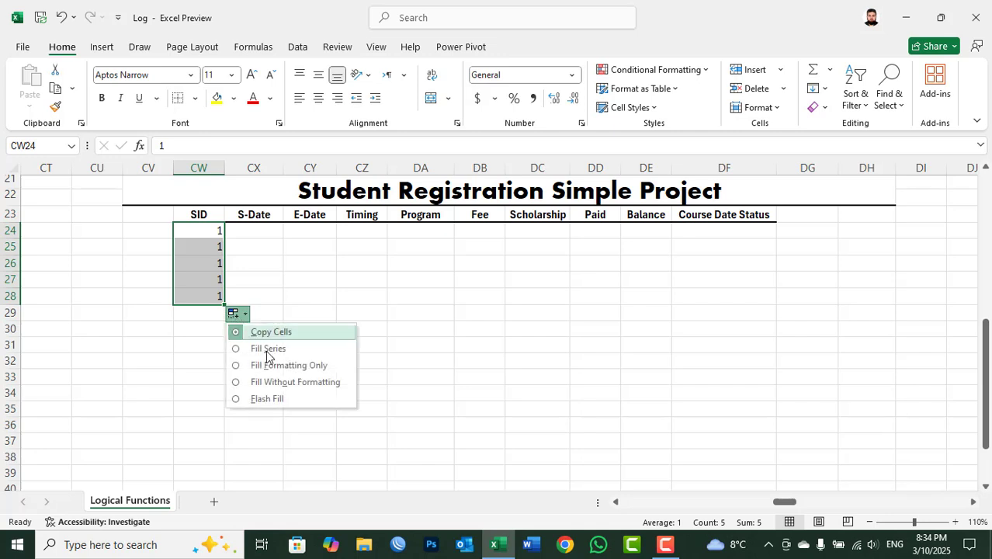
click(285, 349)
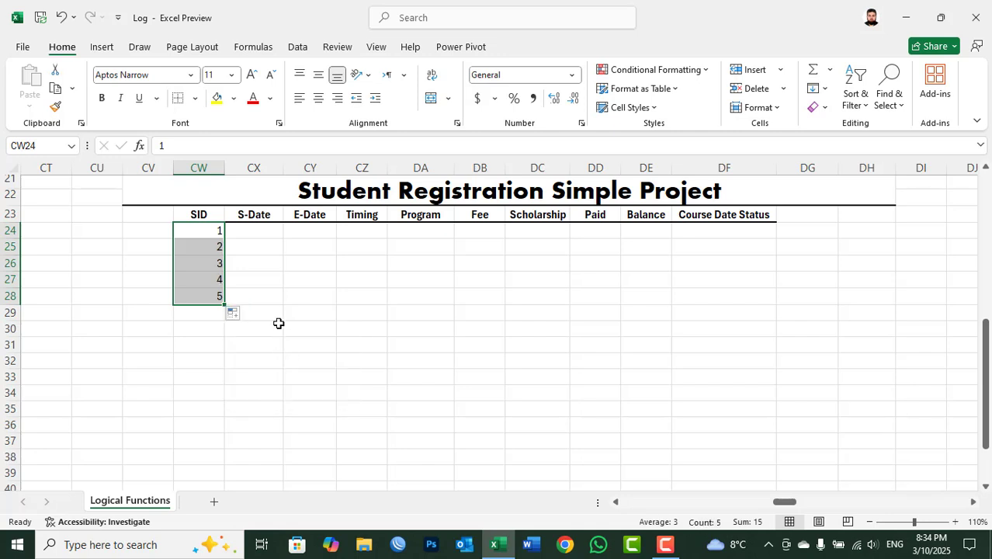
Step: Enter the start dates 1/1/2025 and 1/10/2025 for SID 1 and 2 in the S-Date column
click(257, 231)
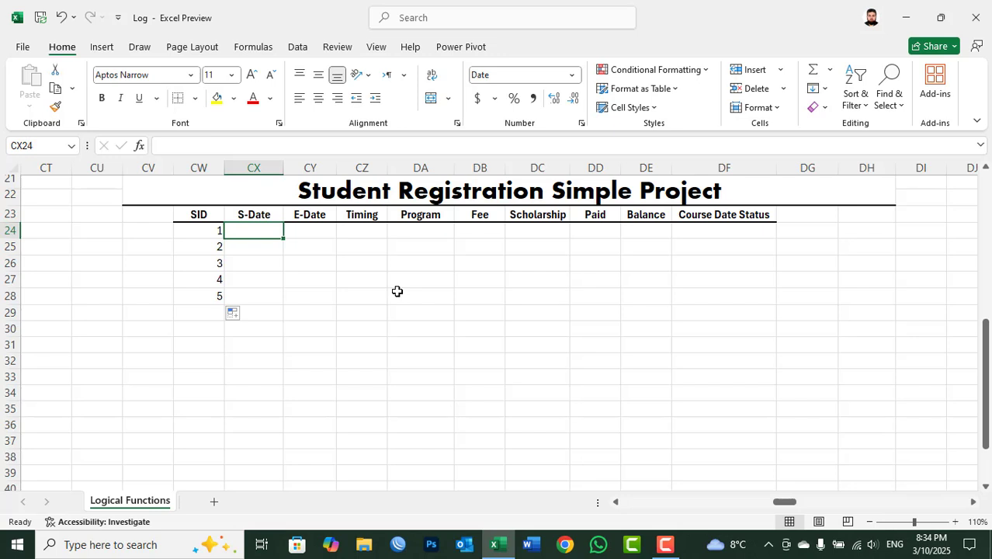
text(1/1/20)
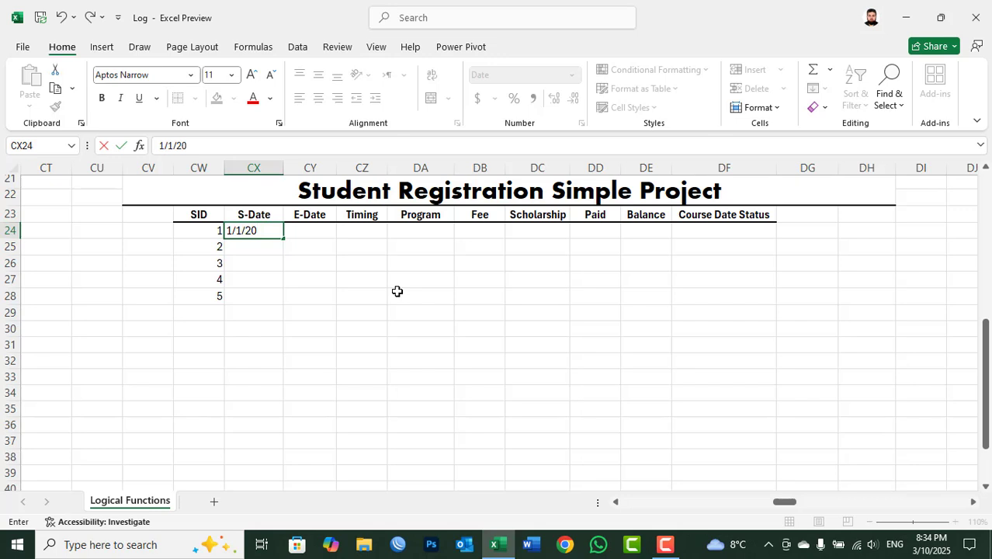
text(25)
key(Return)
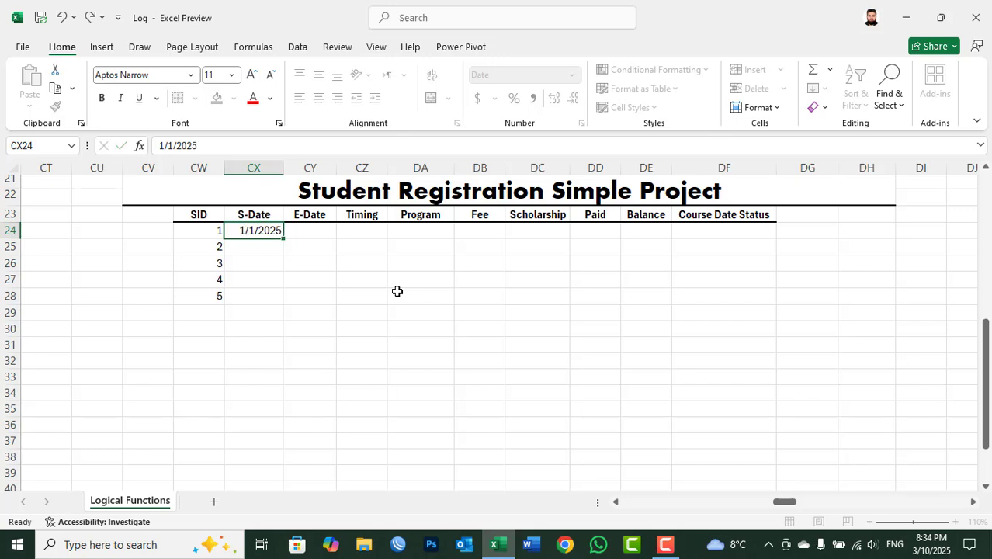
text(1/)
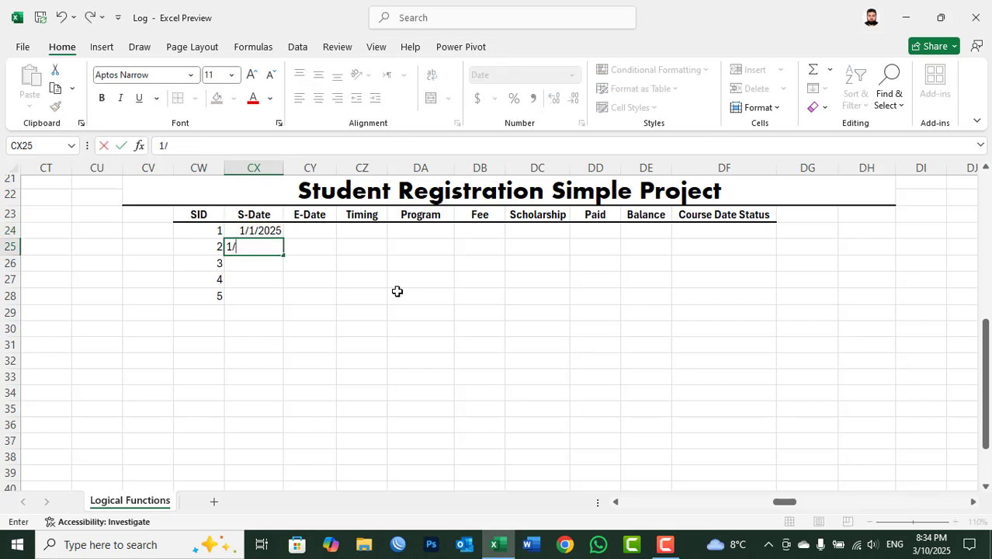
text(10/2025)
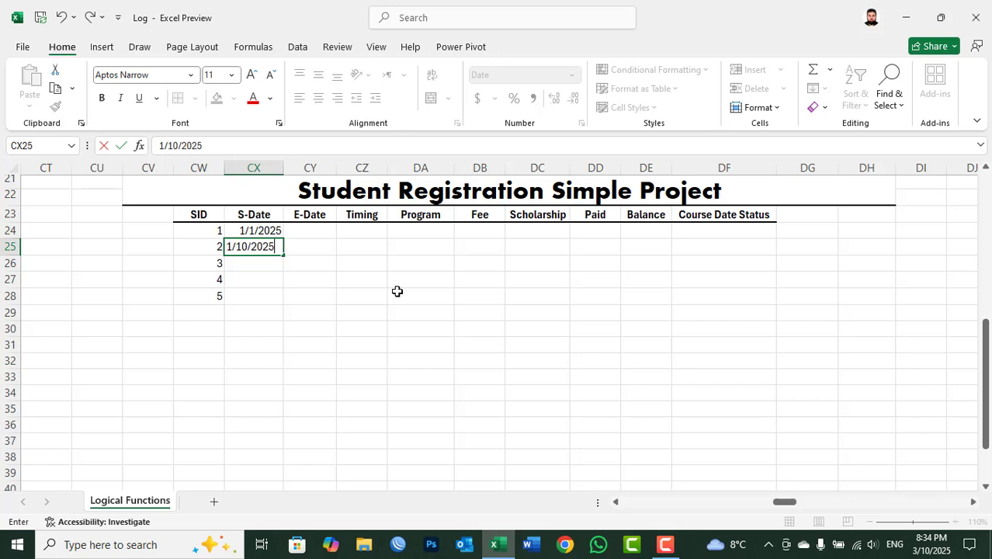
key(Return)
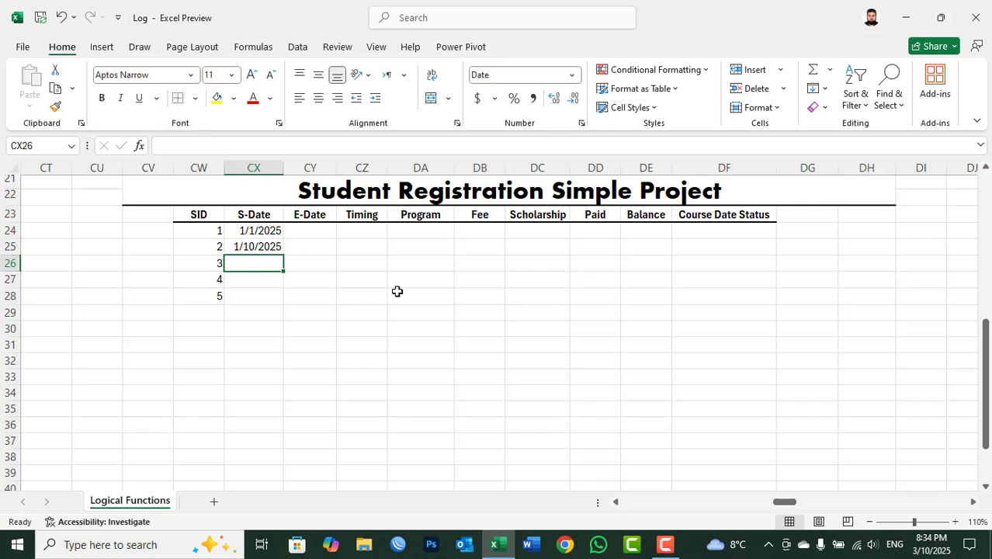
Step: Enter the start dates 2/20/2025 and 3/1/2025 for SID 3 and 4 in the S-Date column
text(1)
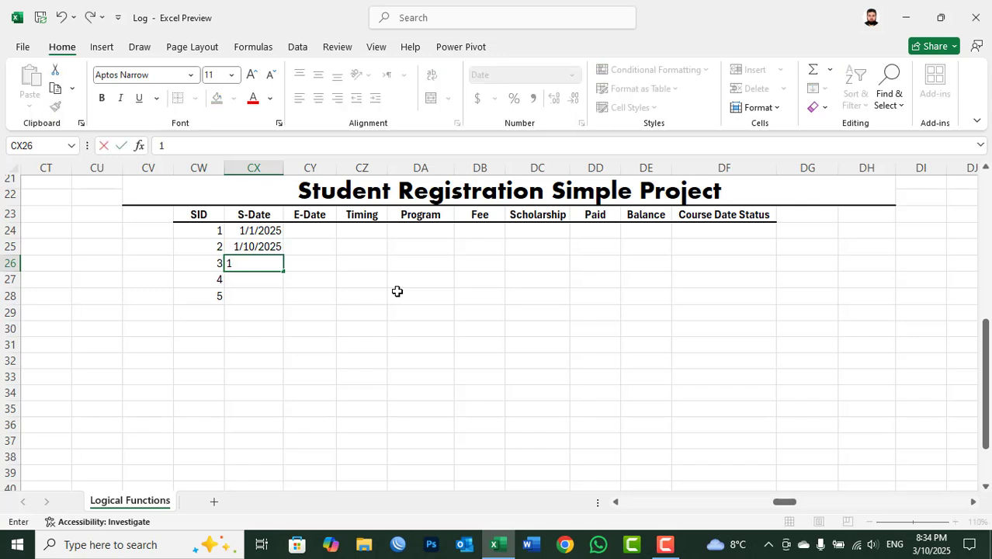
key(BackSpace)
text(2/20/2025)
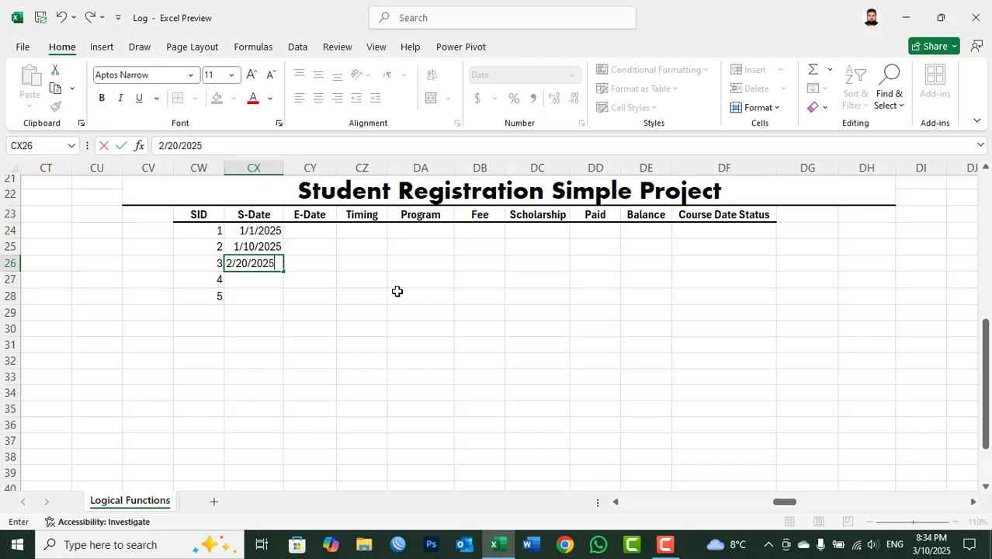
key(Return)
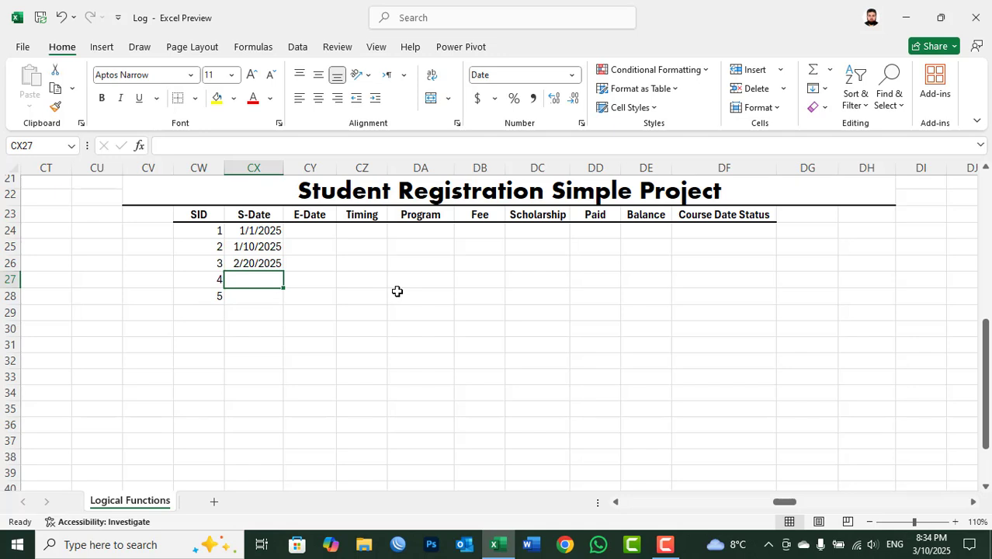
text(3/)
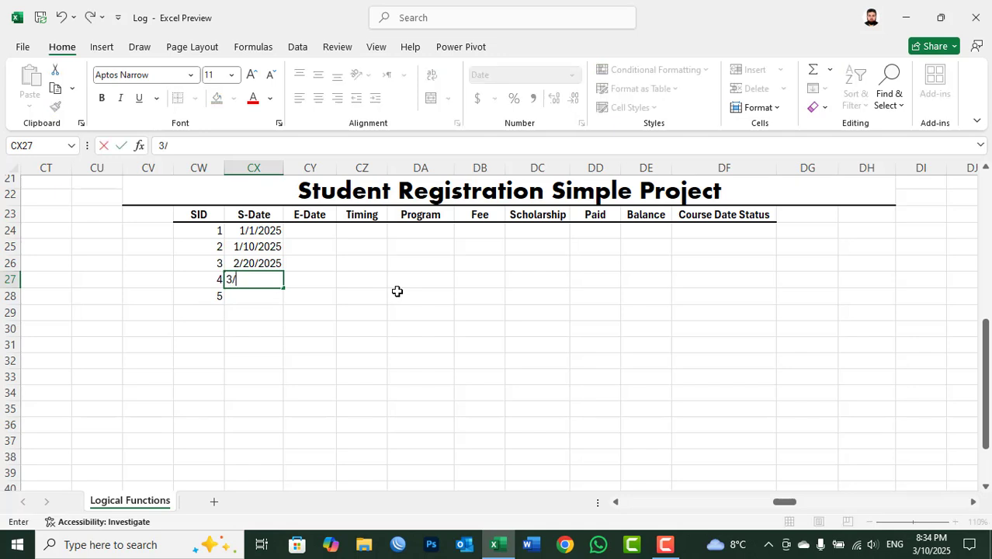
text(1/2025)
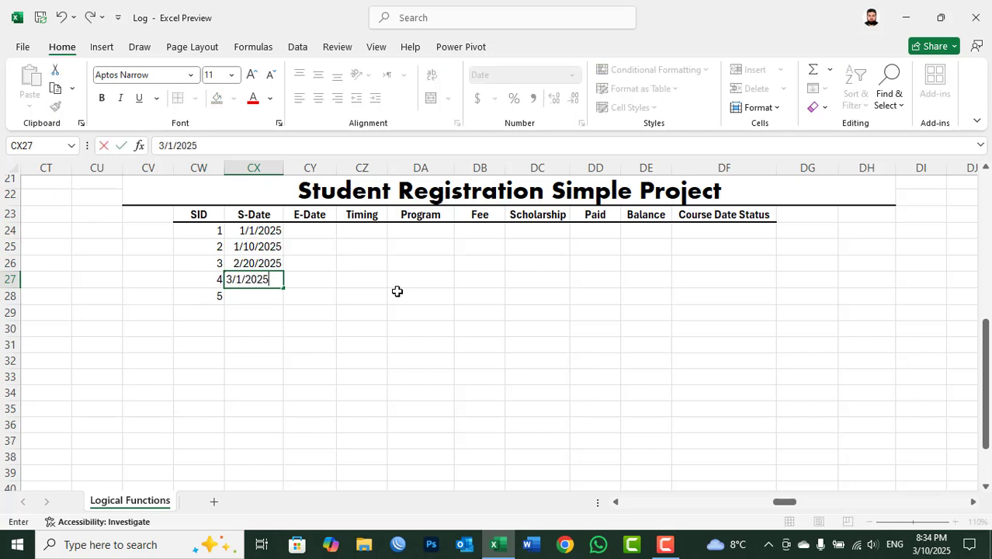
key(Tab)
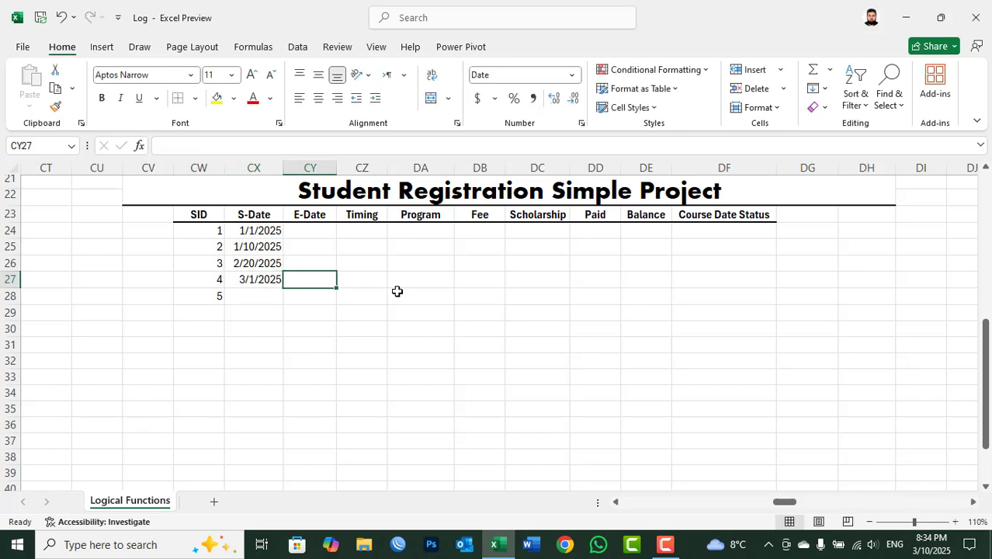
Step: Enter the end dates 1/30/2025 and 2/10/2025 for SID 1 and 2 in the E-Date column
click(306, 227)
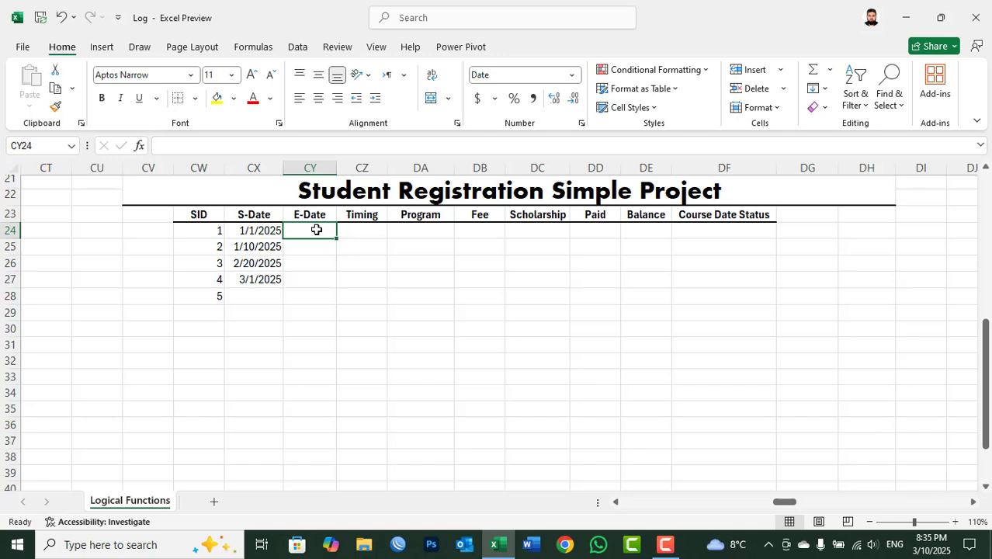
text(1/3)
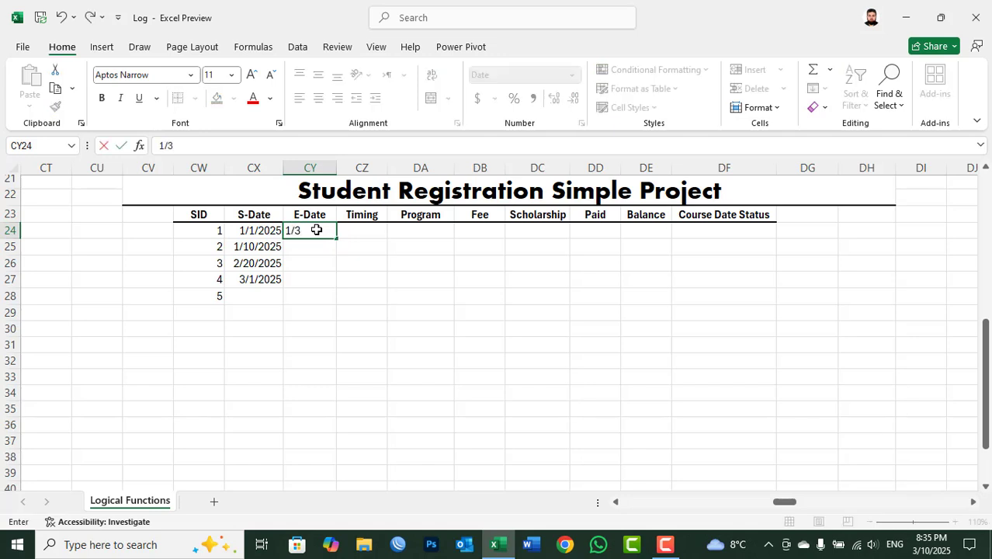
text(0/2025)
key(Return)
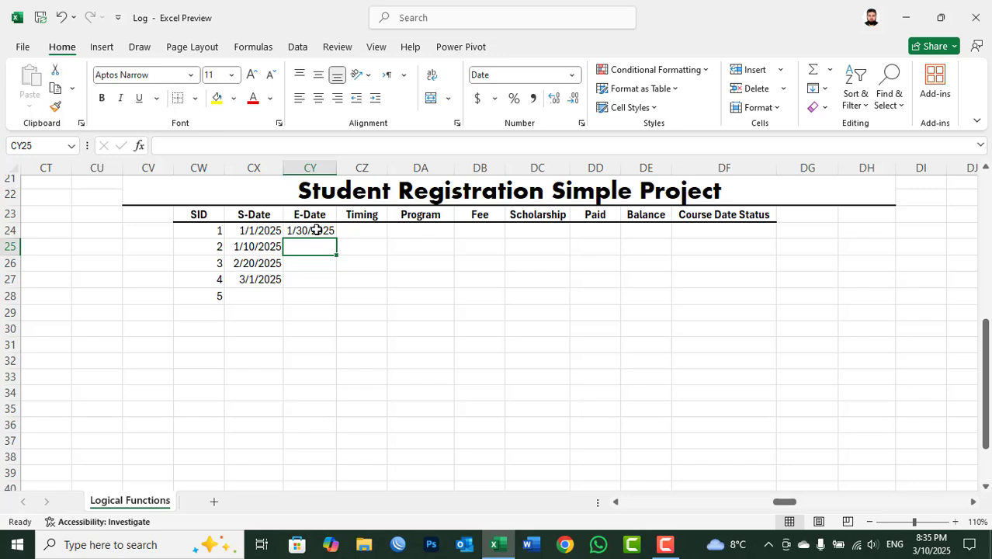
text(2)
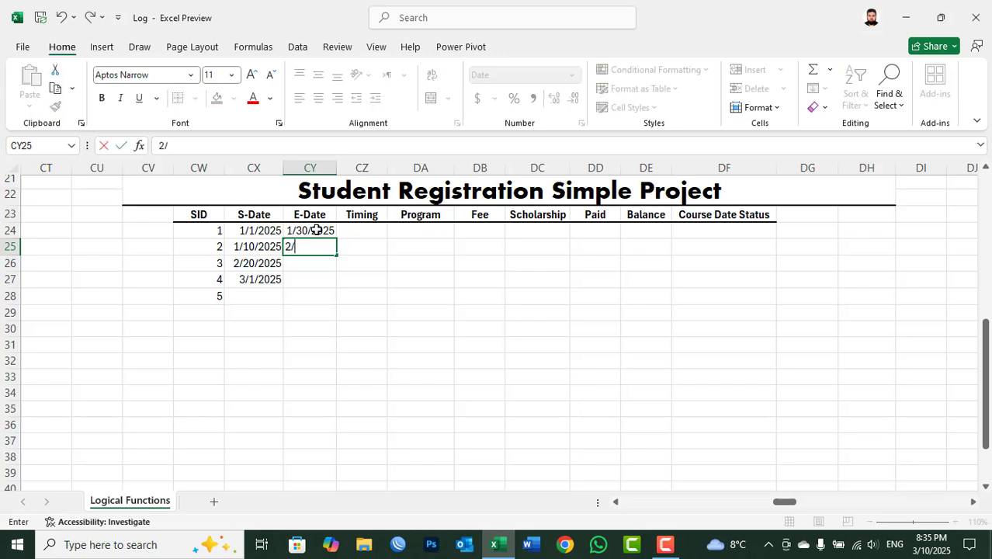
text(/10/2025)
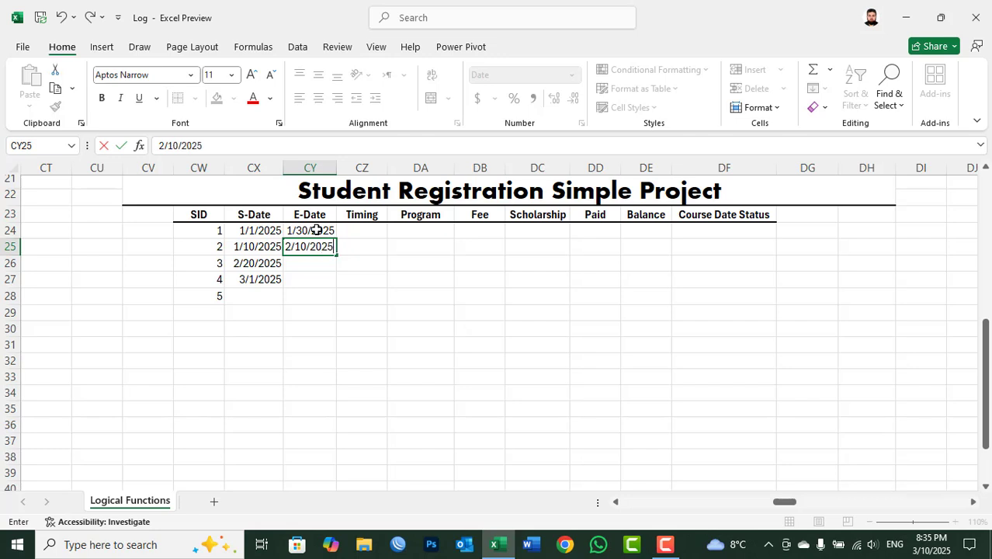
key(Return)
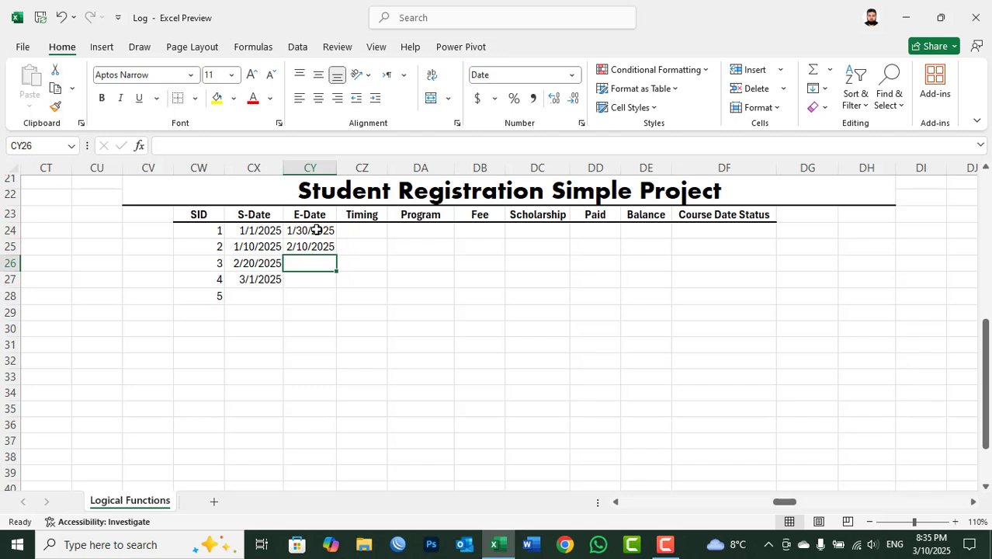
Step: Enter the end dates 3/20/2025 and 3/30/2025 for SID 3 and 4, and widen the E-Date column slightly
text(3/)
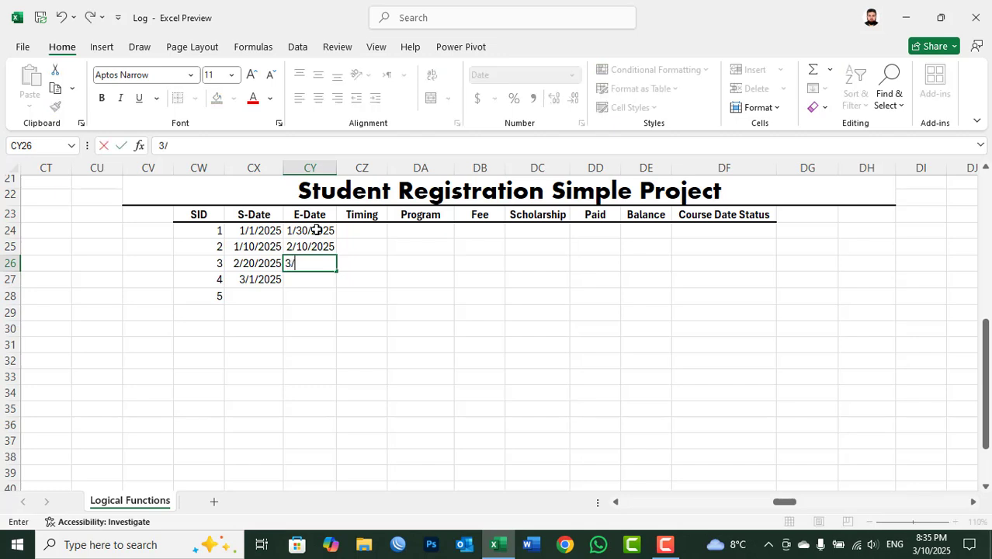
text(20/2025)
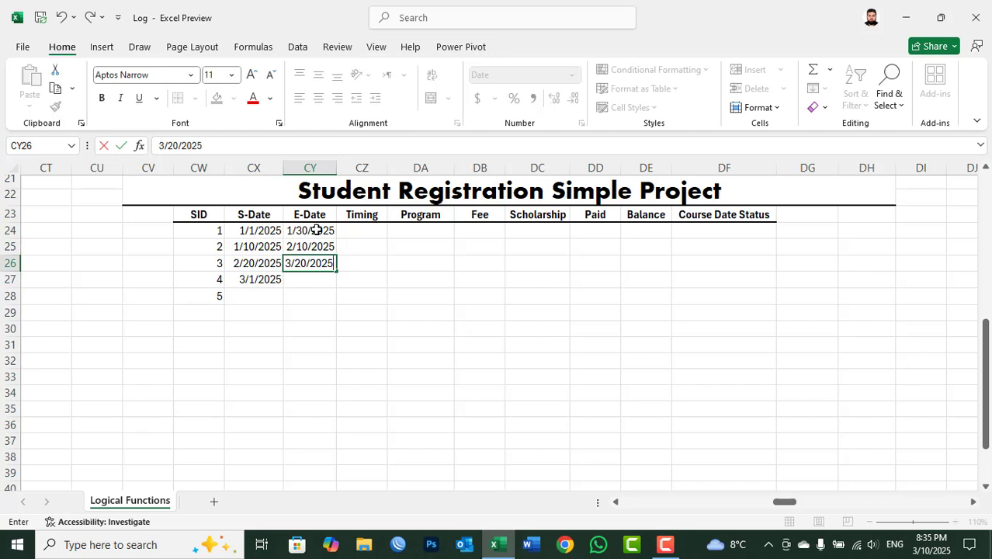
key(Return)
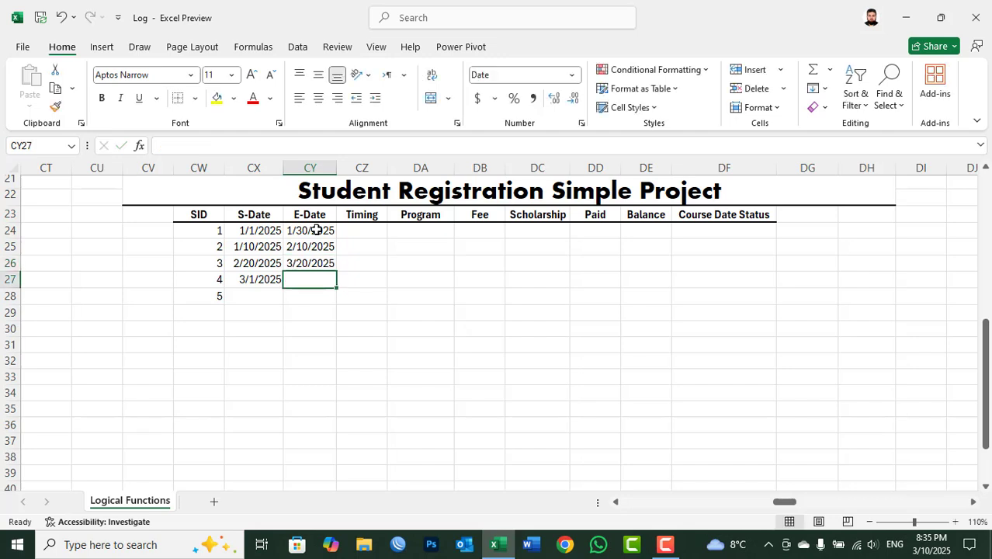
text(3/)
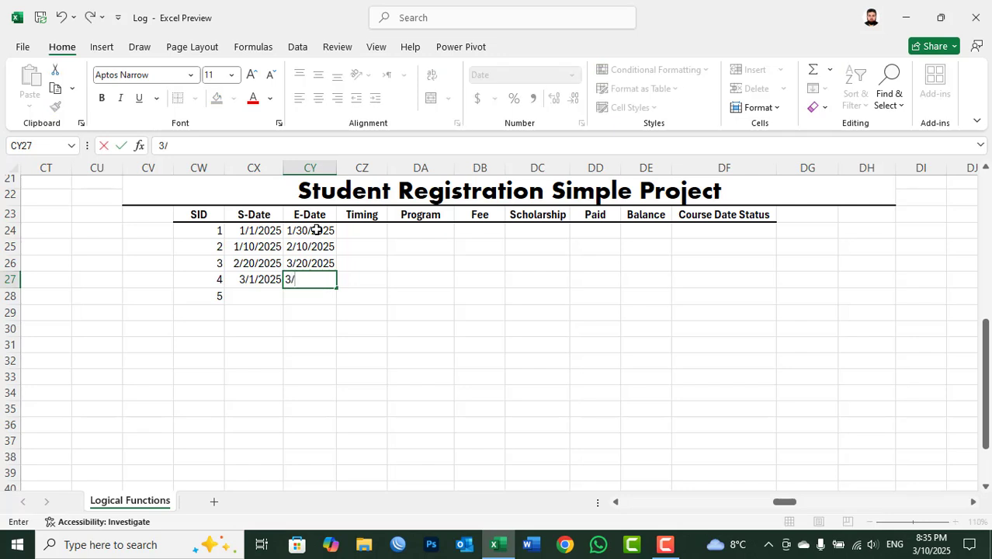
text(30/2025)
key(Return)
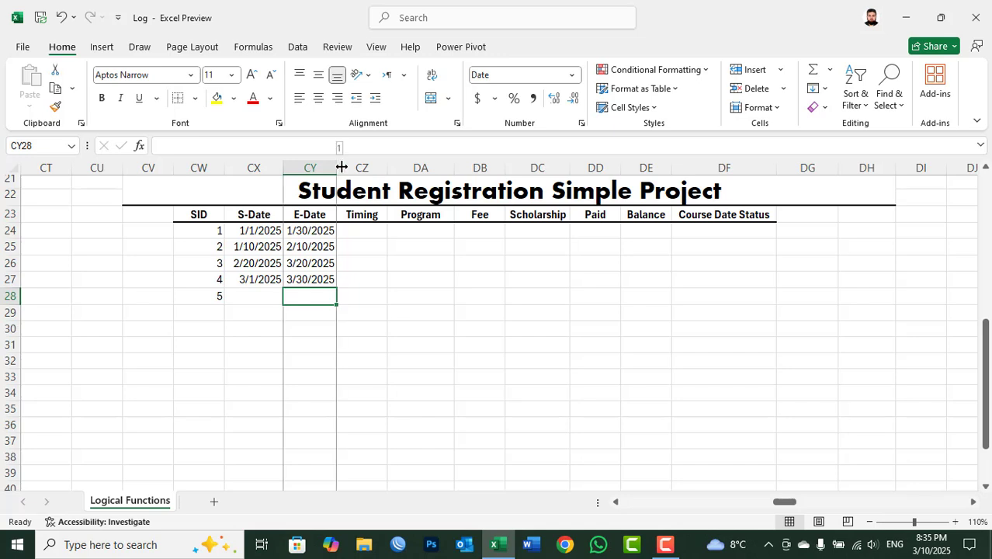
drag(337, 165, 354, 166)
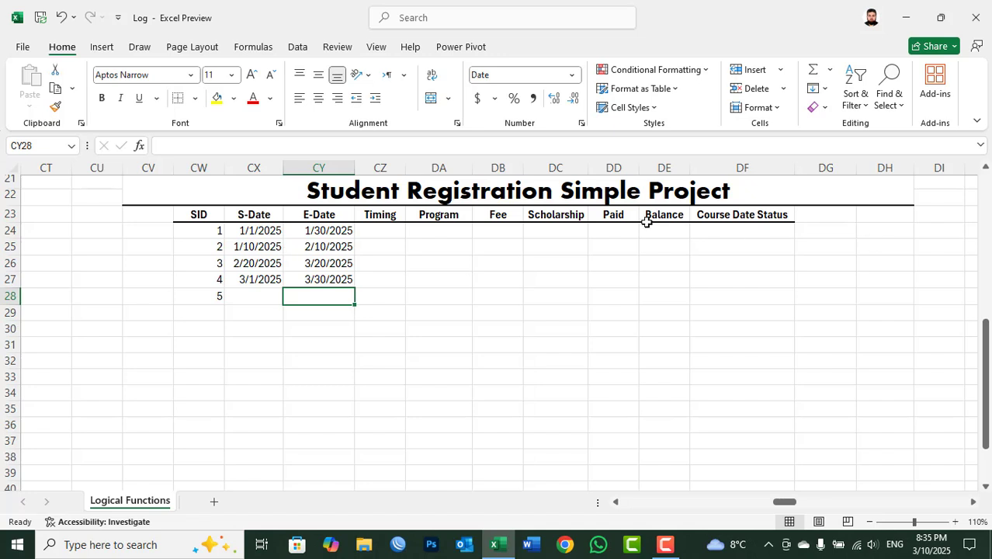
Step: Fill the Timing cells CZ24:CZ27 with 10:00 all at once
click(723, 218)
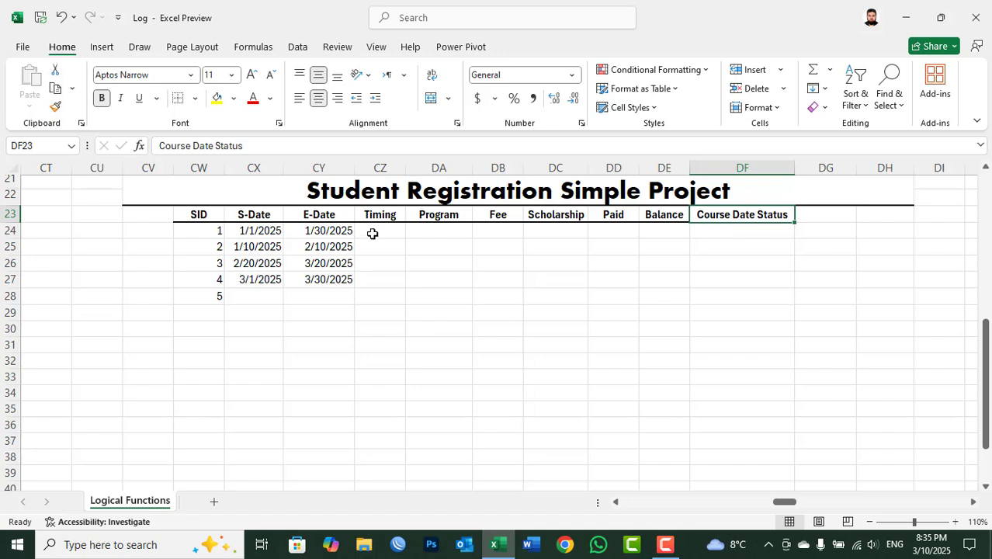
drag(372, 233, 373, 288)
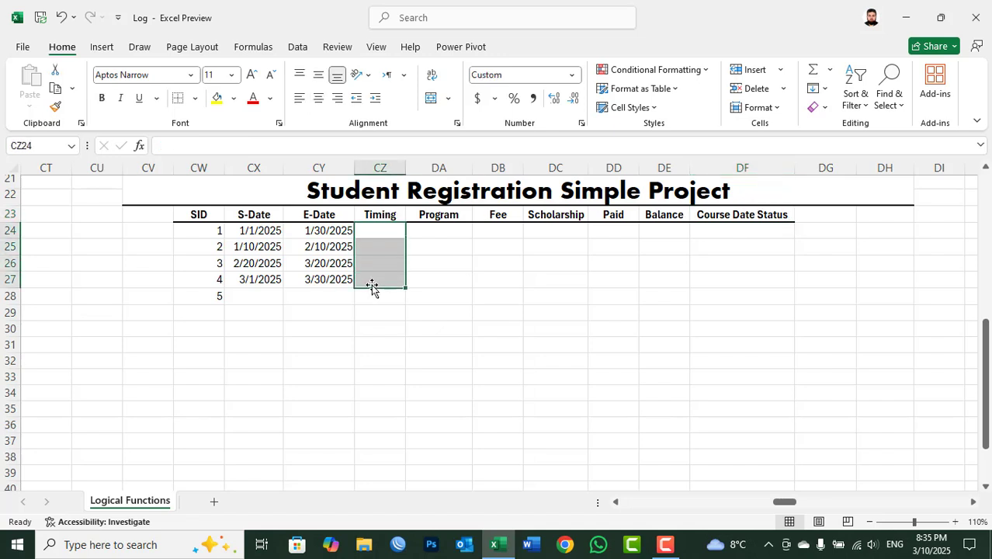
text(10:100)
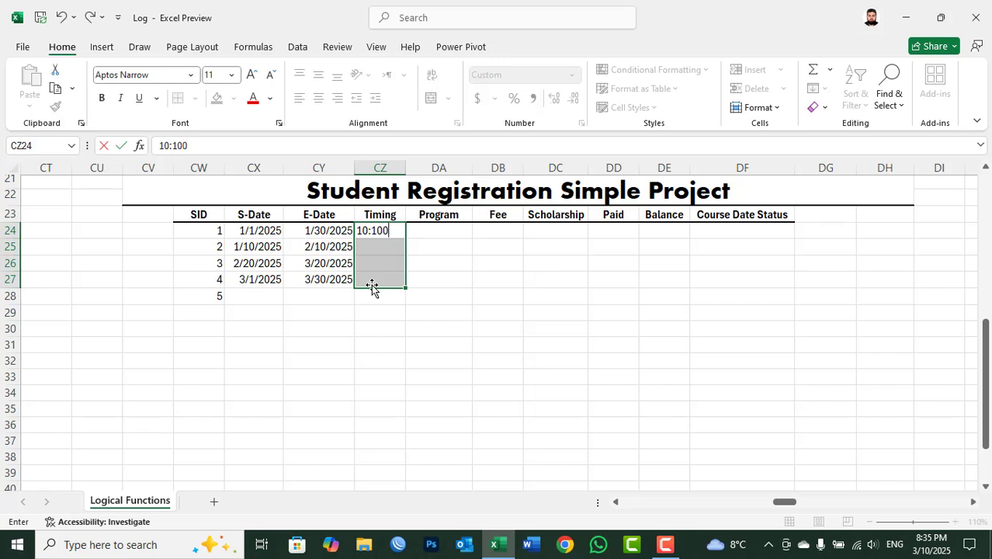
key(BackSpace)
key(BackSpace)
key(BackSpace)
text(:00)
key(ctrl+Return)
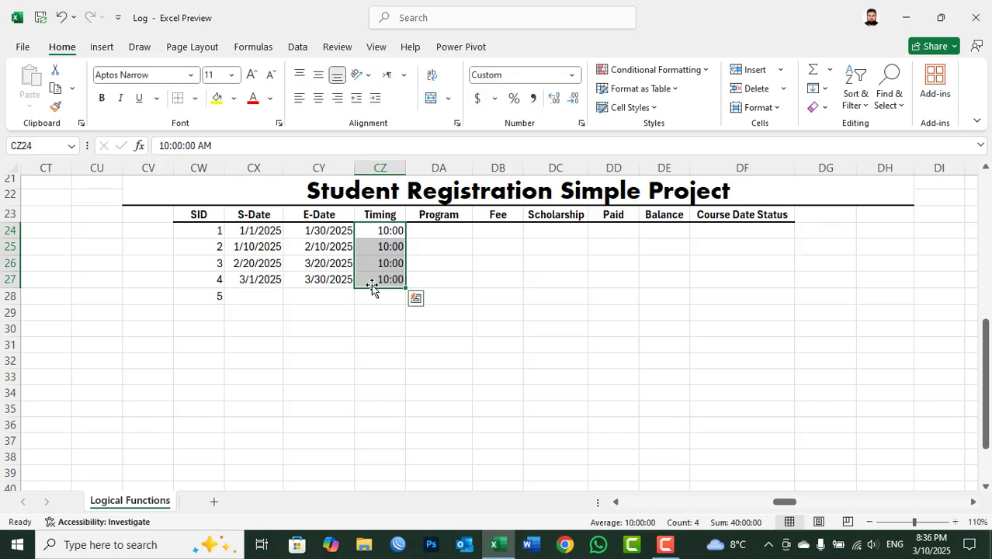
Step: Fill the Program cells DA24:DA27 with Network+ all at once
drag(428, 226, 424, 281)
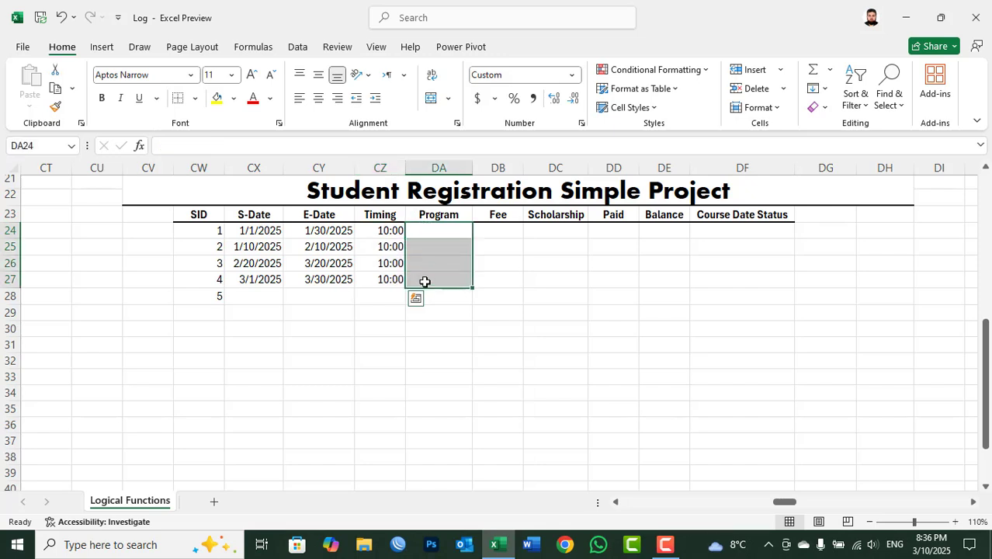
text(No)
key(BackSpace)
key(BackSpace)
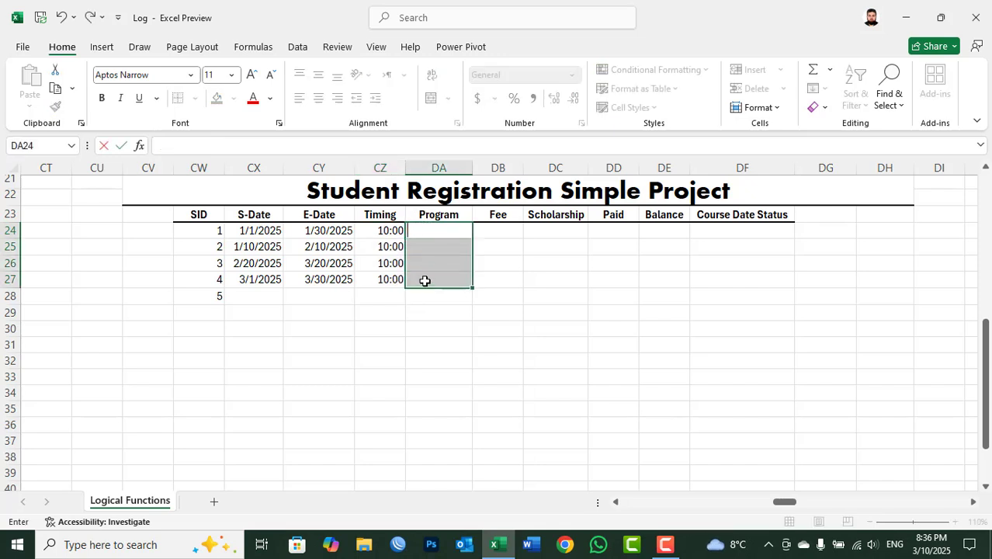
text(Network+)
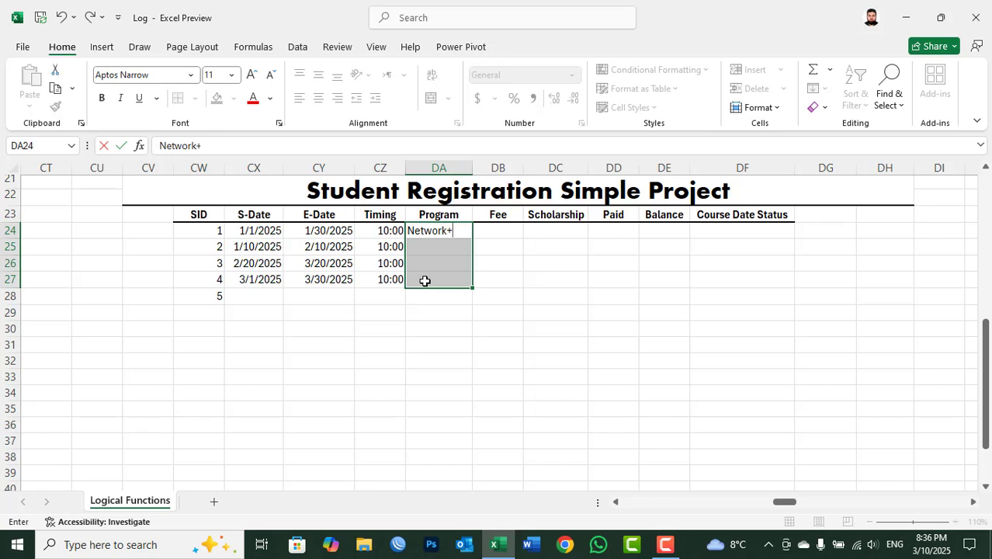
key(ctrl+Return)
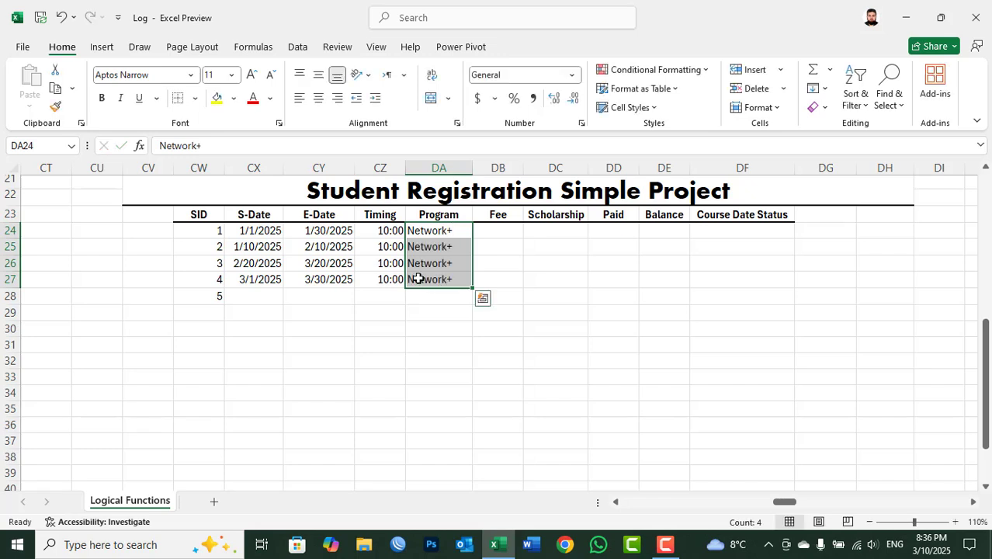
Step: Replace the program for SID 3 and 4 with QuickBooks Online and auto-fit the Program column's width
drag(424, 259, 429, 274)
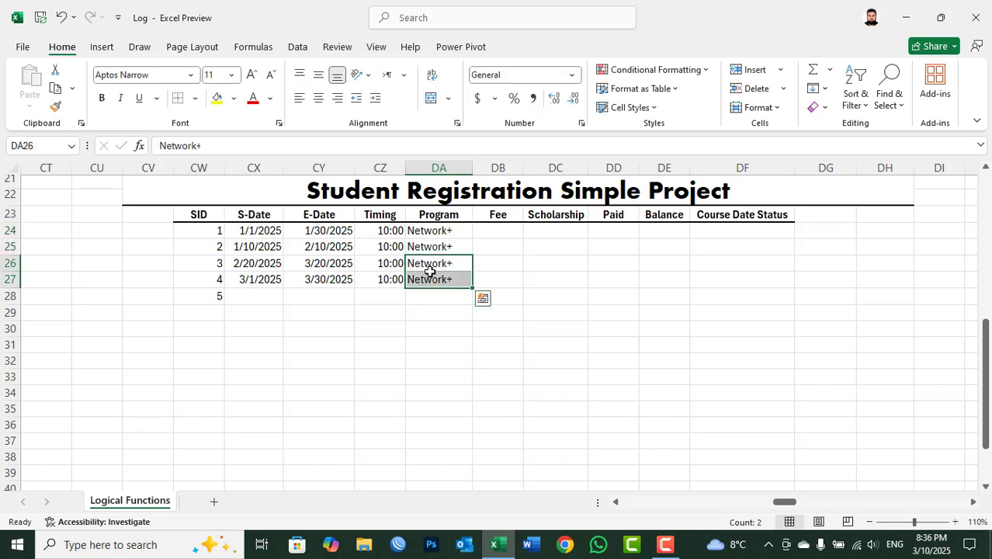
text(QuickBoo)
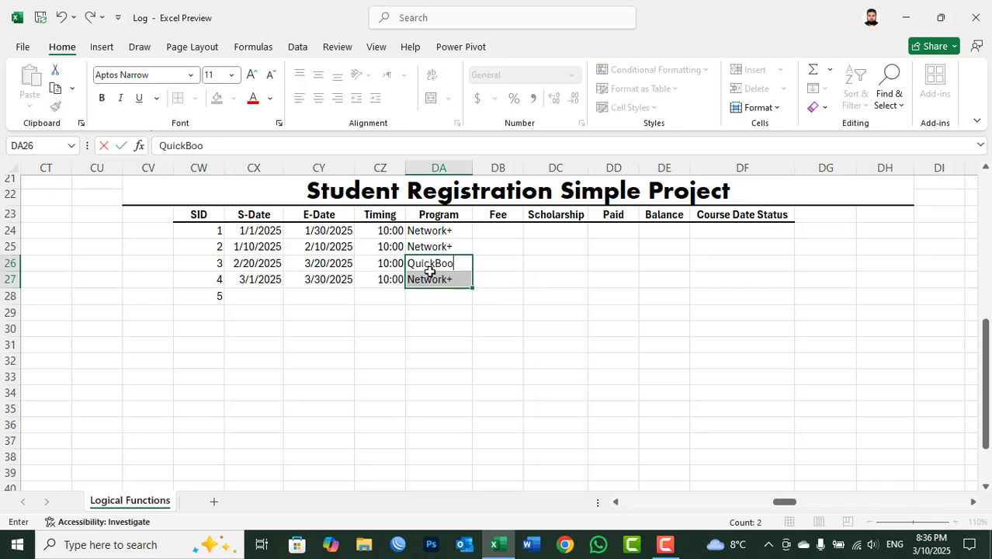
text(ks Online)
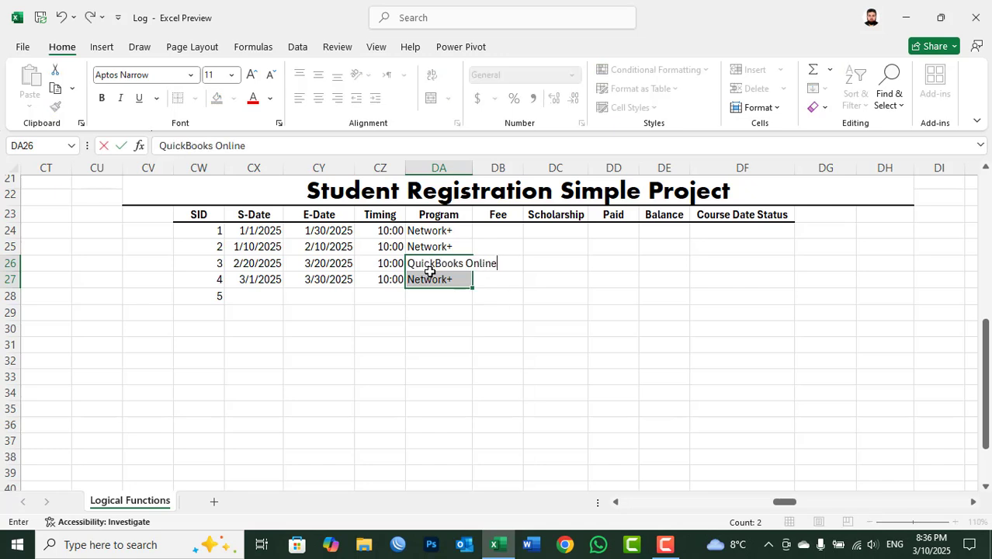
key(ctrl+Return)
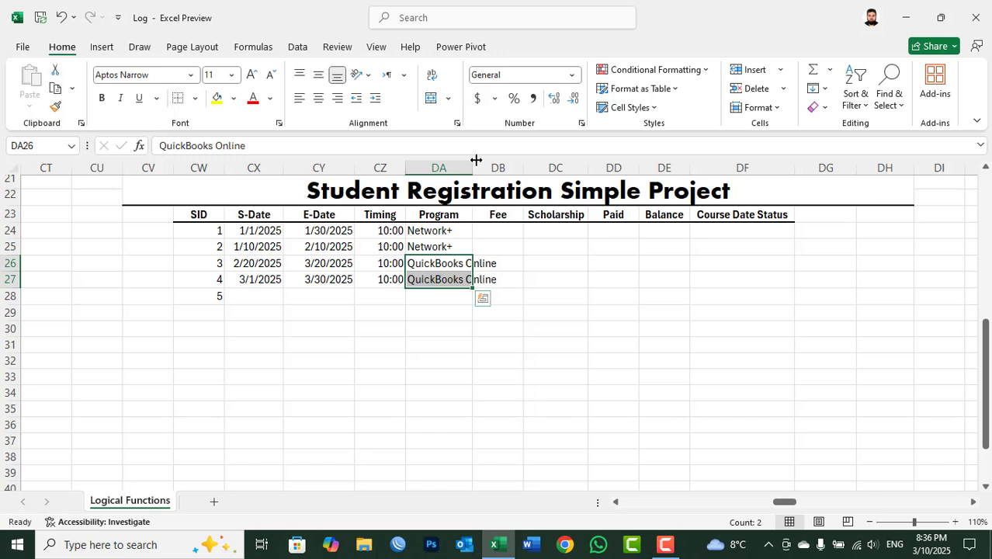
double_click(472, 167)
click(458, 235)
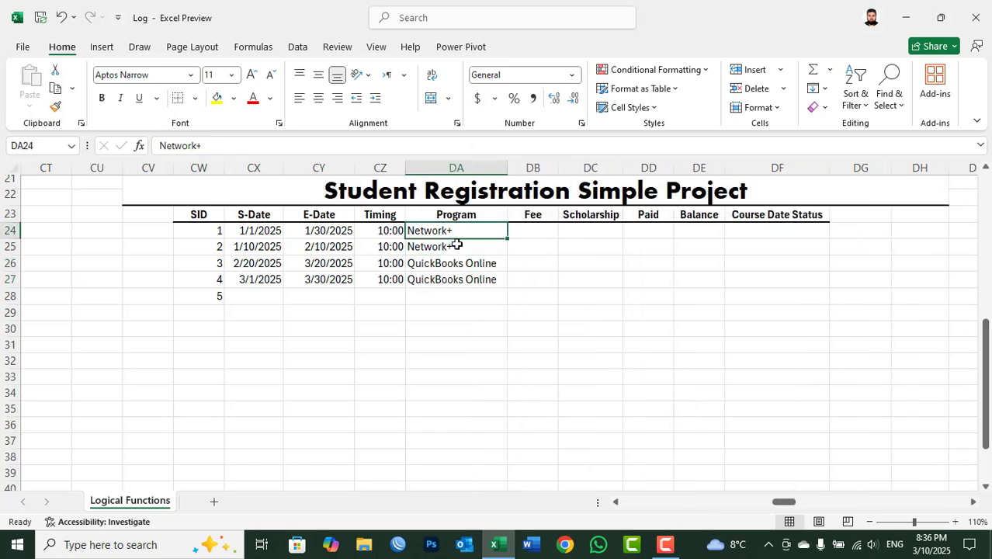
Step: Enter a fee of 3000 for each of SID 1 to 4 in the Fee column
click(532, 230)
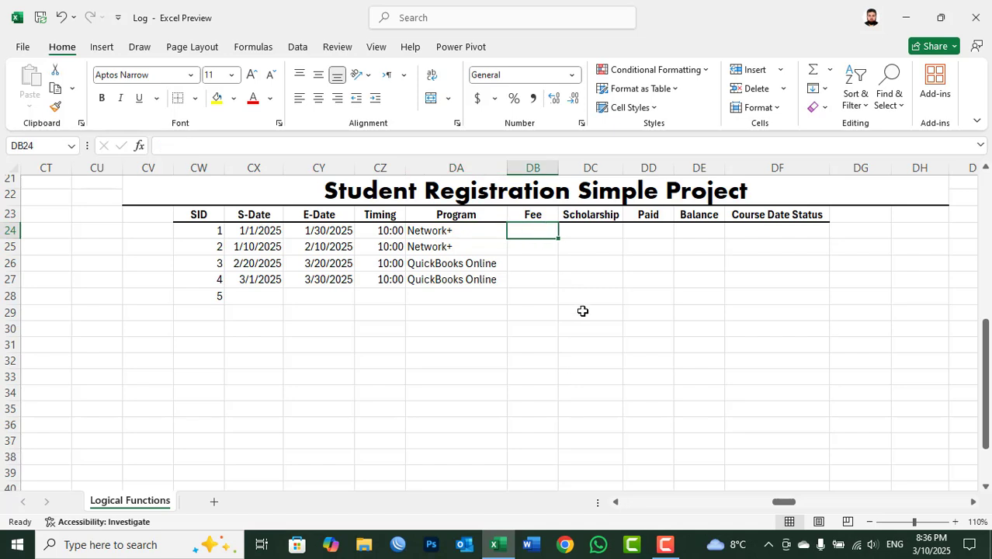
text(3000)
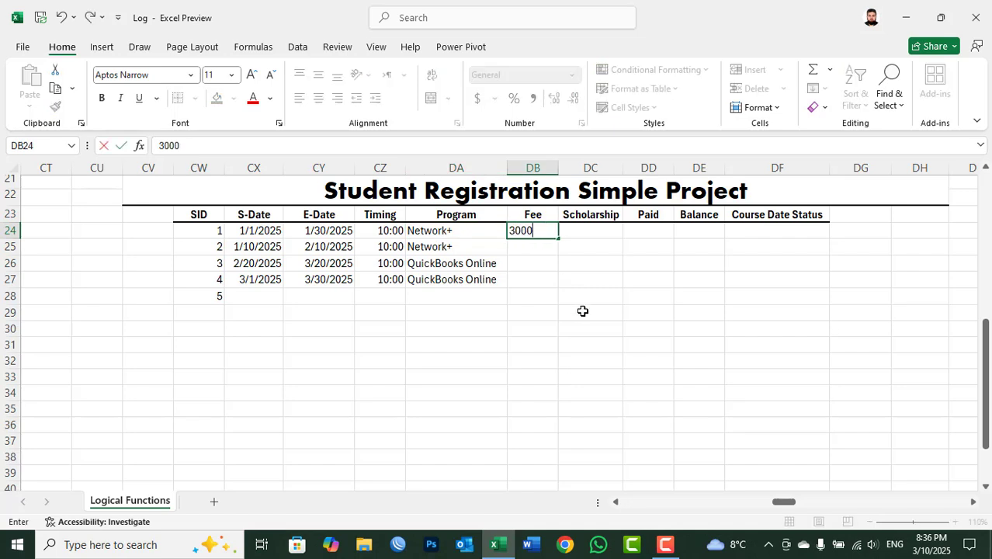
key(Return)
text(3)
key(BackSpace)
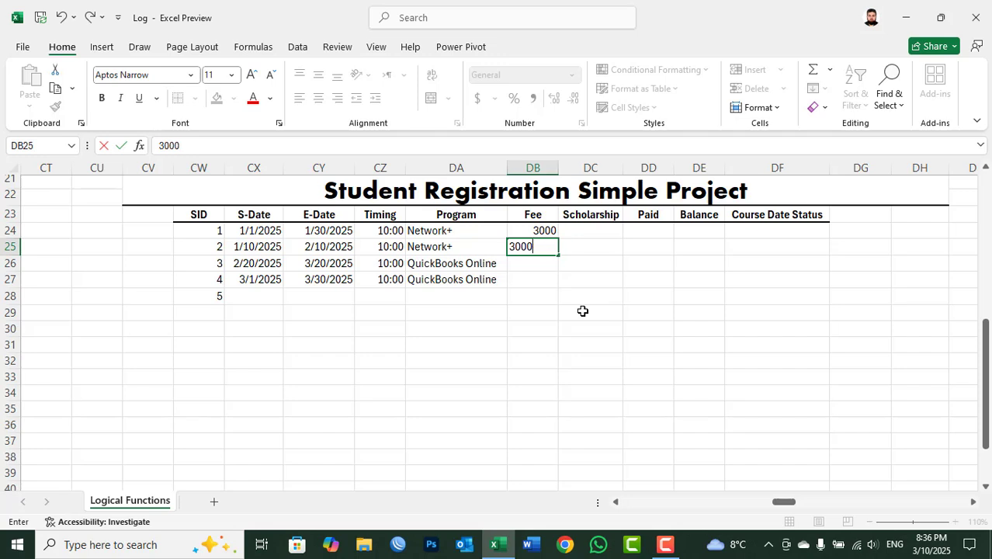
key(Return)
text(3000)
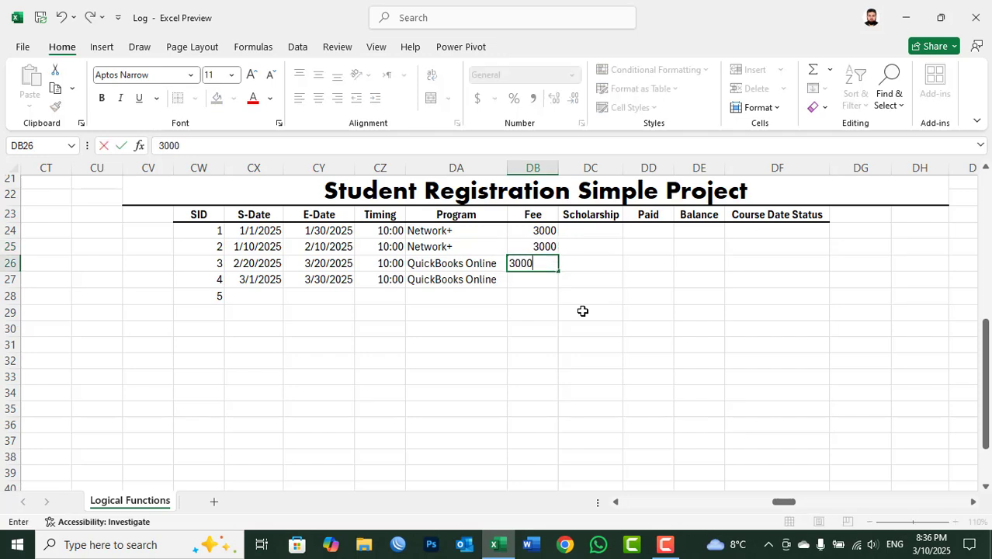
key(Return)
text(3000)
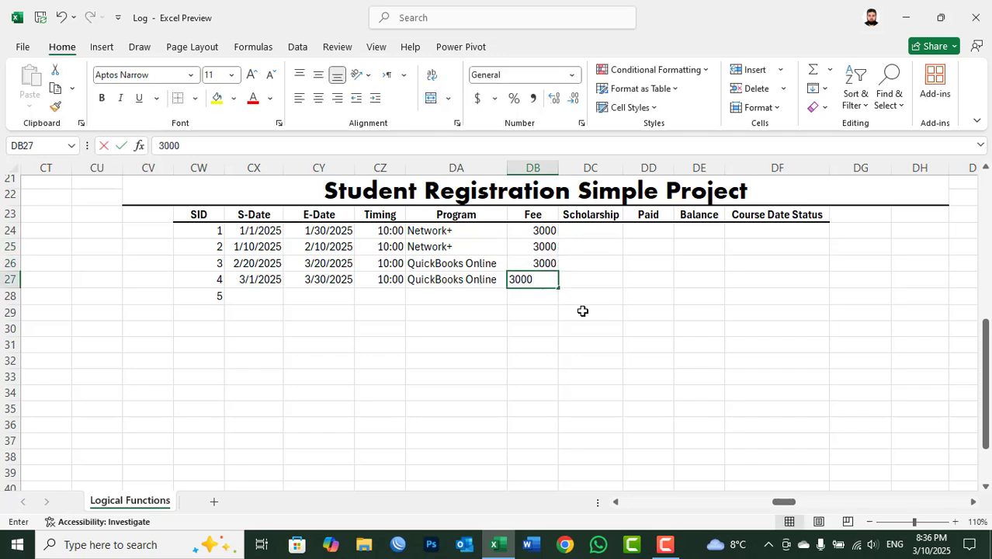
key(Tab)
Step: Fill the Scholarship cells DC24:DC27 with 0 all at once
key(Up)
key(Up)
key(Up)
key(shift+Down)
key(shift+Down)
key(shift+Down)
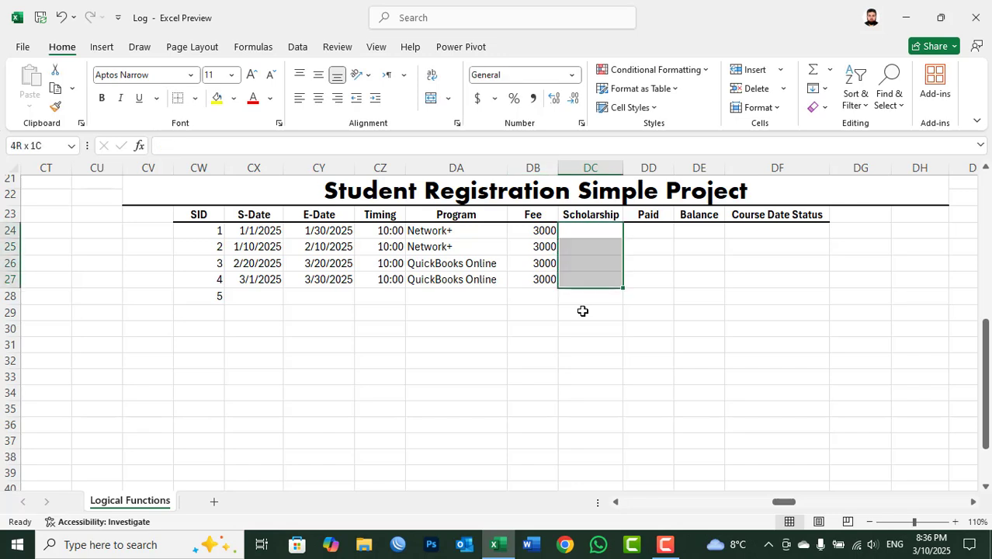
text(0)
key(ctrl+Return)
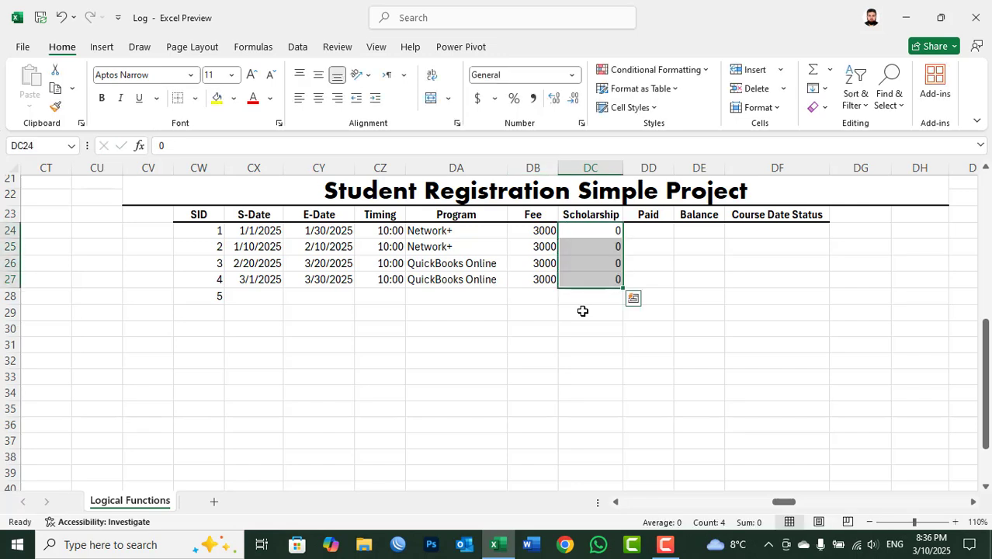
Step: Enter 3000 as the Paid amount in DD24 and fill it down to DD27
key(Right)
text(3000)
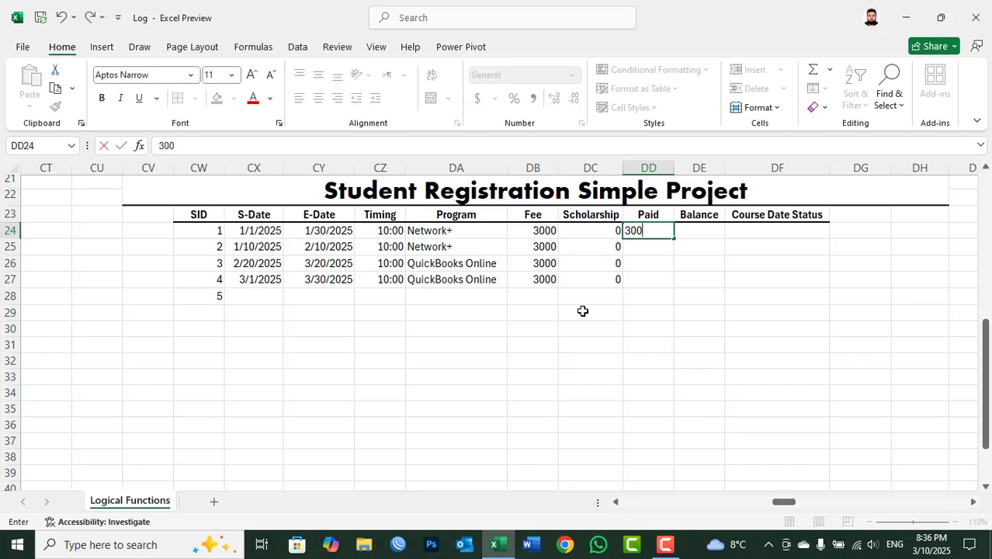
key(ctrl+Return)
key(shift+Down)
key(shift+Down)
key(shift+Down)
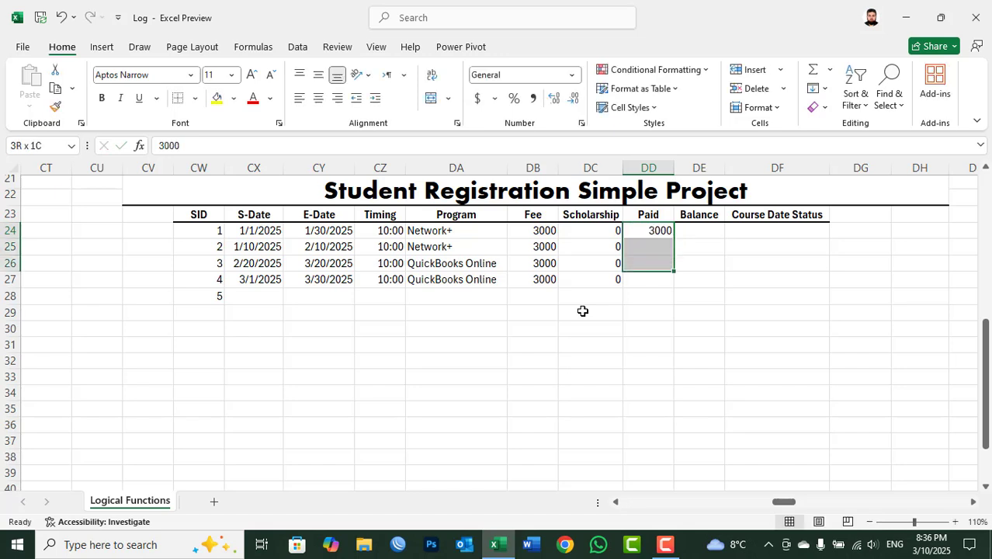
key(ctrl+d)
Step: Calculate the Balance for SID 1 in DE24 as fee minus paid amount with =SUM(DB24-DD24)
key(Right)
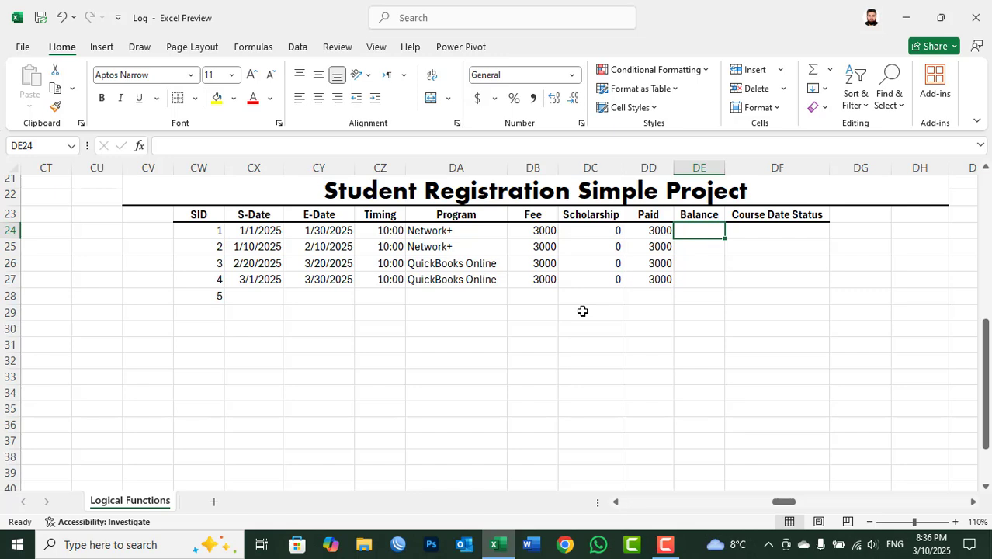
text(=sum()
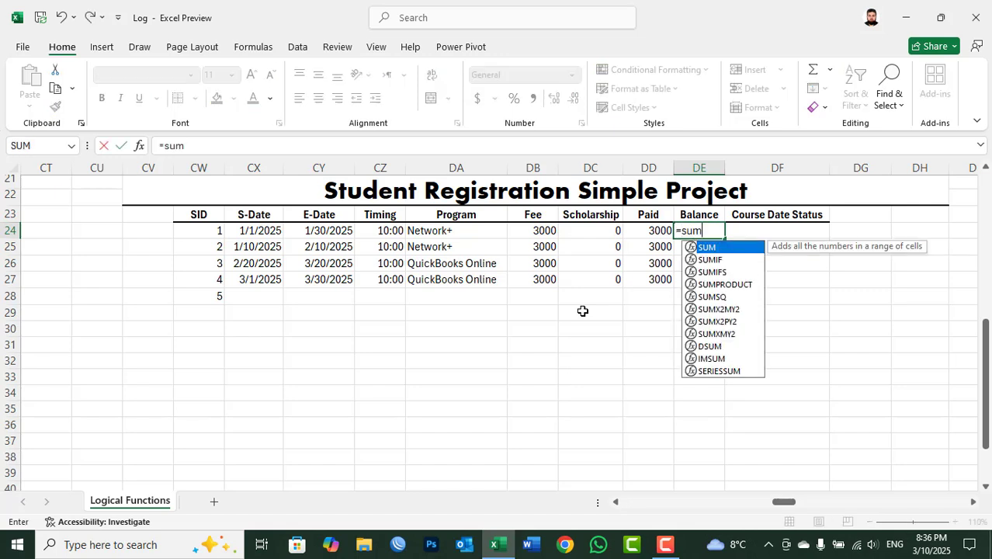
click(543, 229)
text(-)
click(657, 231)
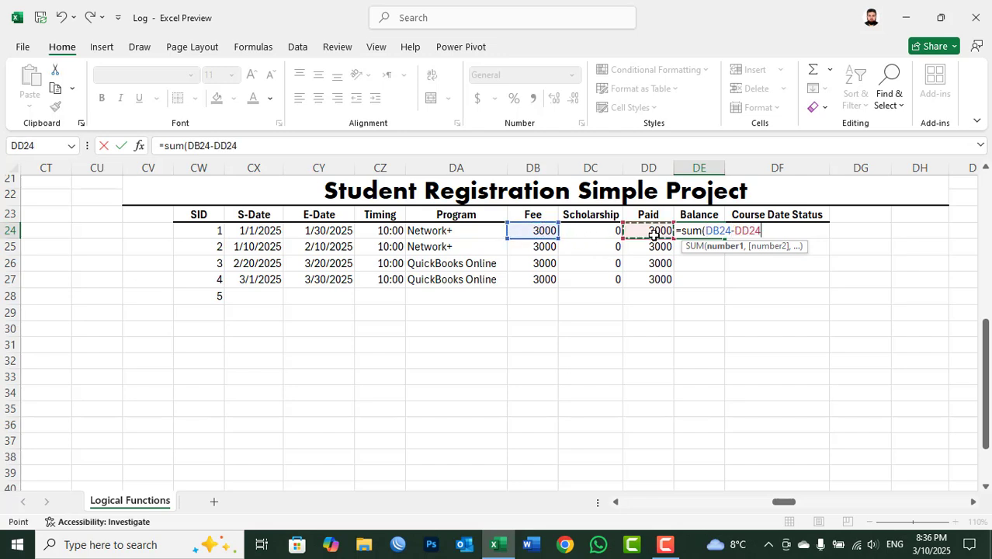
text())
key(Return)
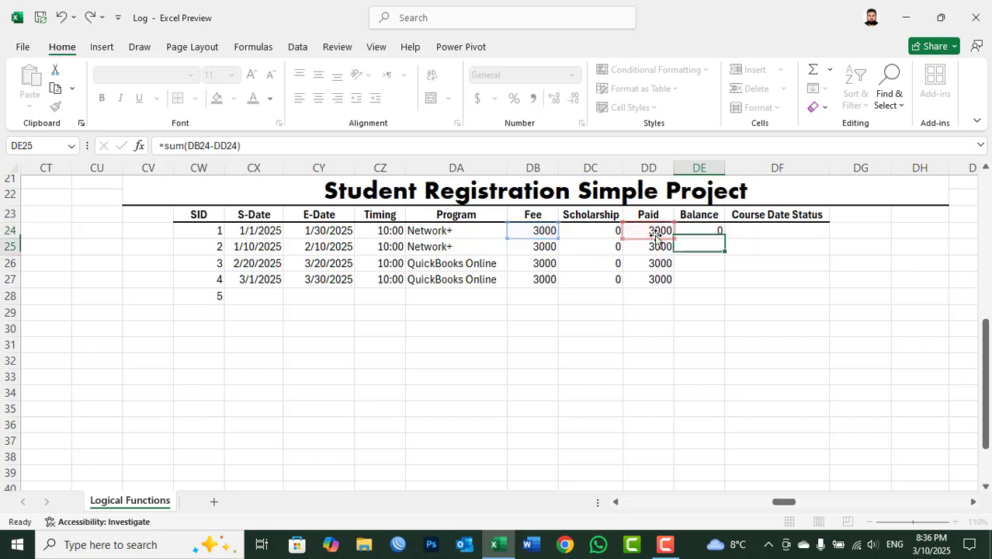
Step: Fill the Balance formula from DE24 down to DE27
key(Up)
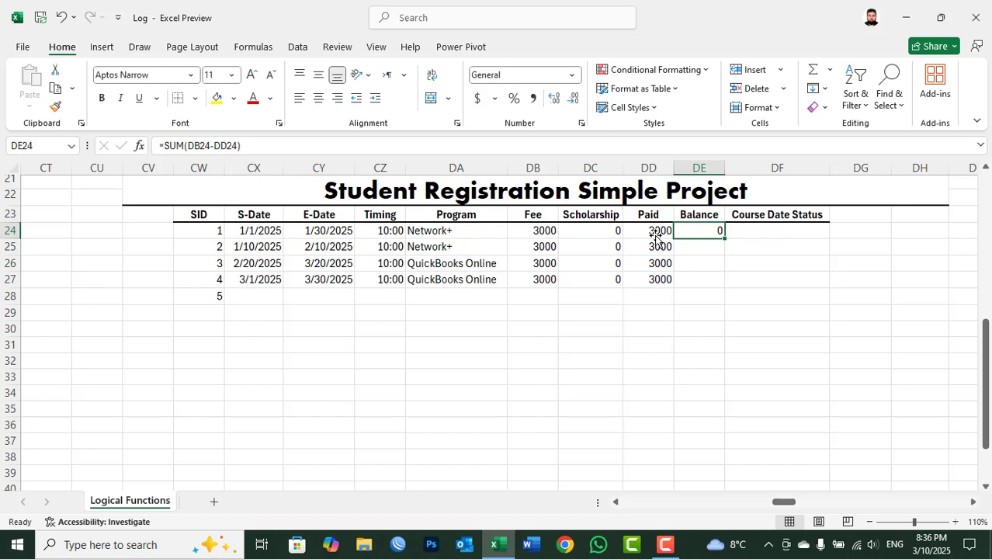
key(shift+Down)
key(shift+Down)
key(shift+Down)
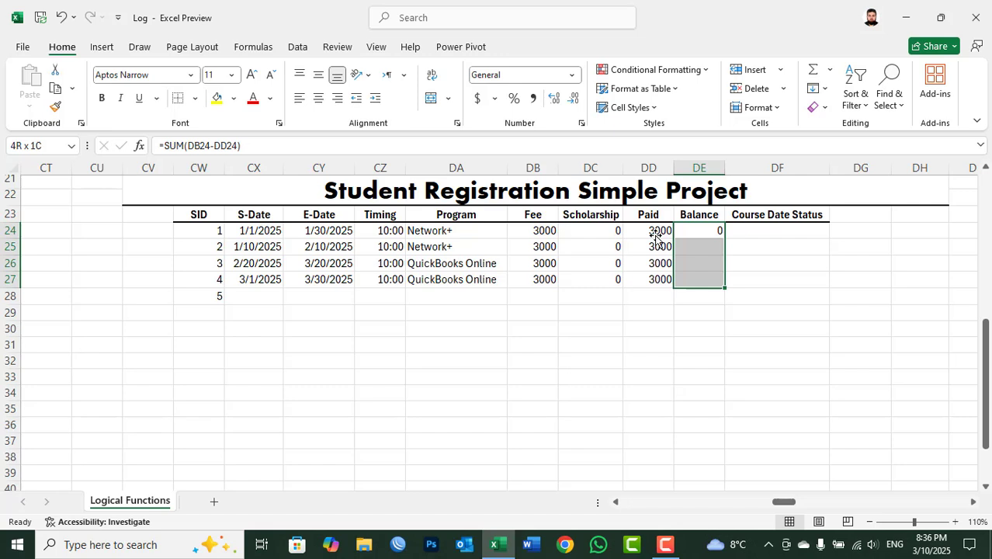
key(ctrl+d)
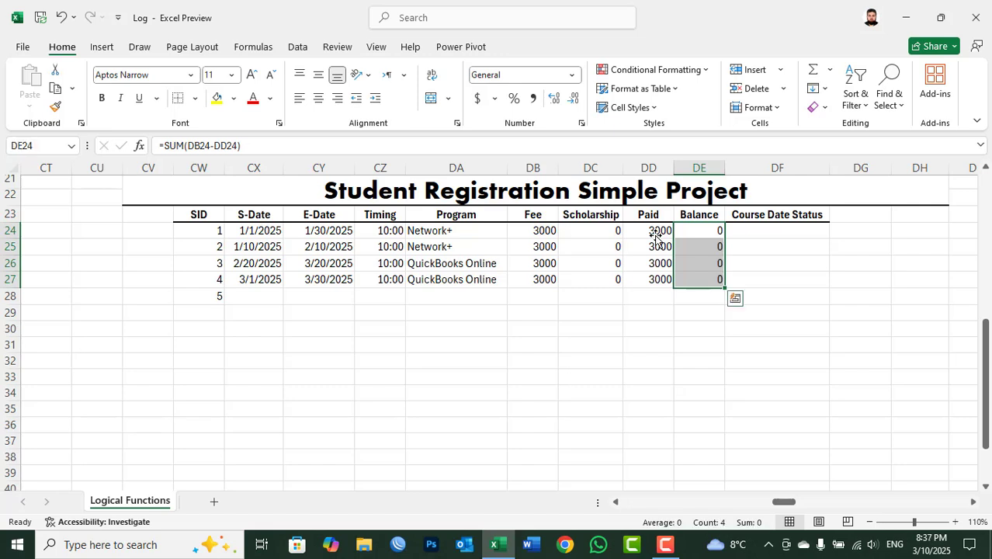
Step: Examine the Balance formulas in DE24:DE27 row by row to check their cell references
key(Down)
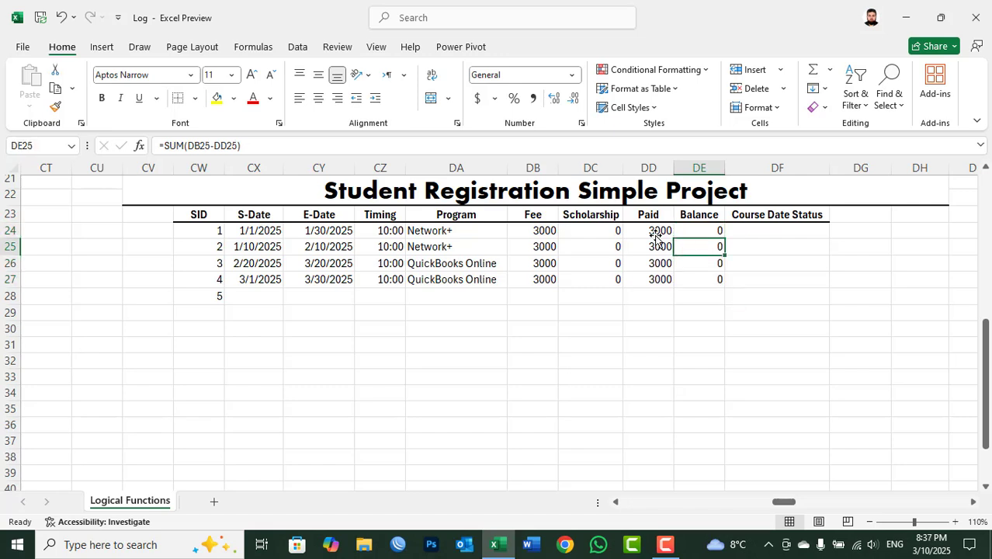
key(Up)
key(Down)
key(Up)
key(Down)
key(Down)
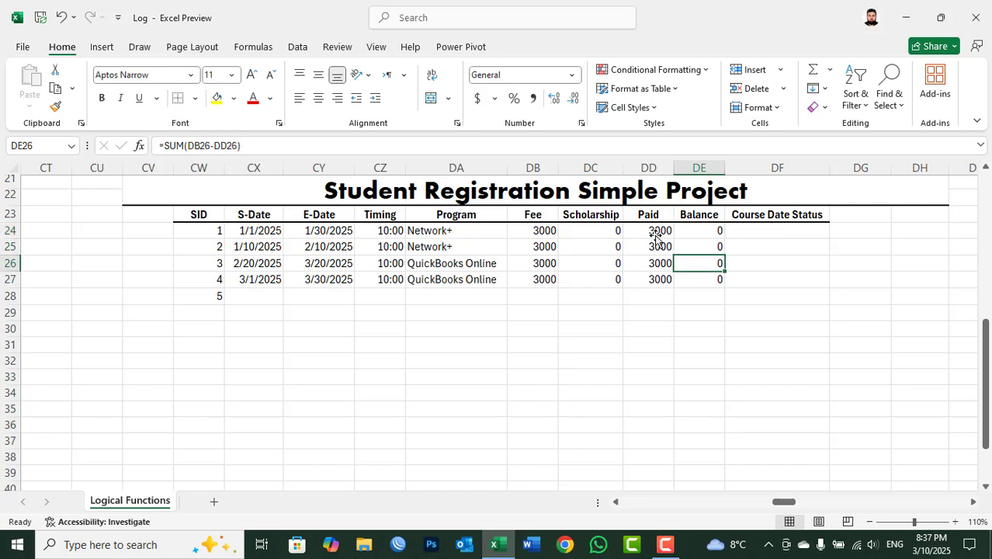
key(Down)
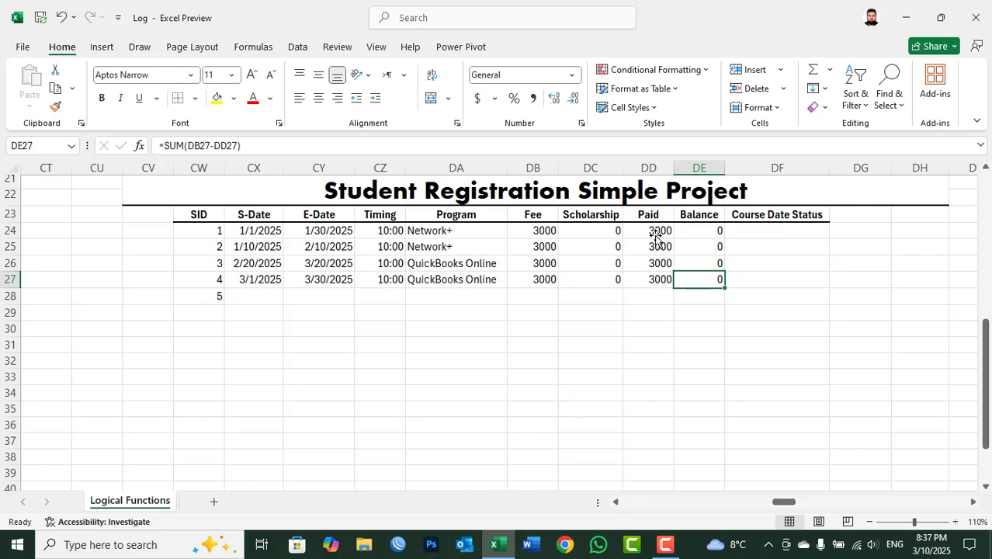
key(Up)
key(Up)
key(Up)
Step: Start the Course Date Status formula for SID 1 in DF24 as an IF with the logical test TODAY()>=CY24
key(Right)
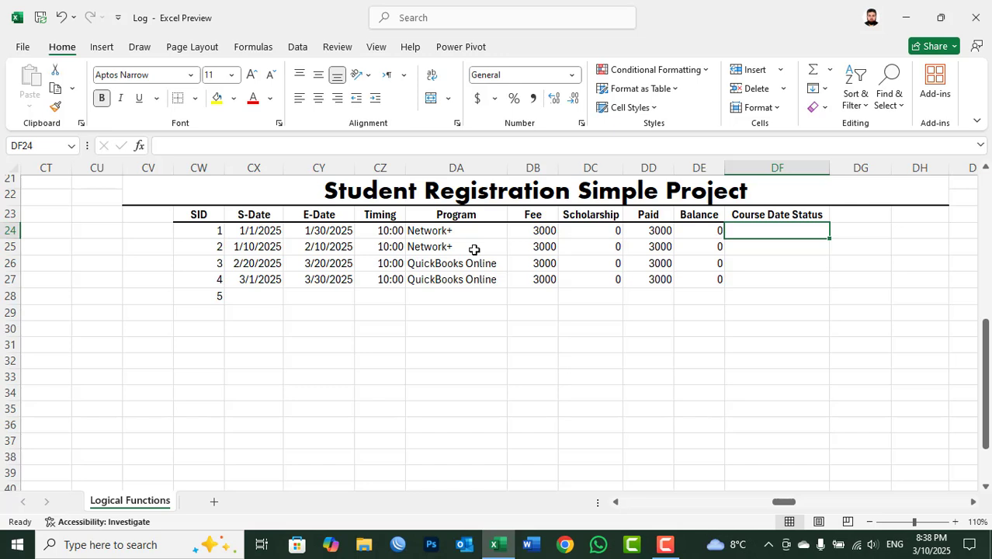
text(=if)
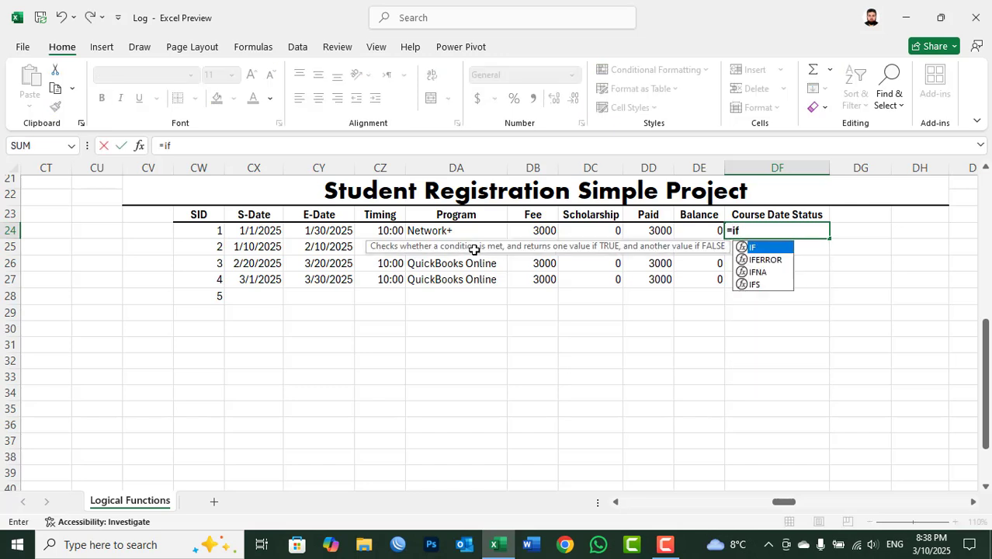
text(()
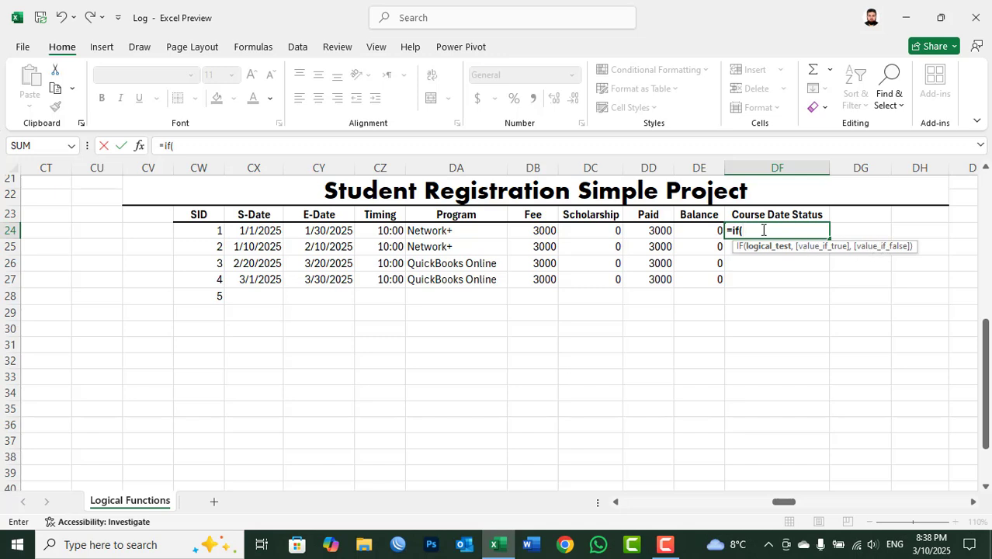
text(today)
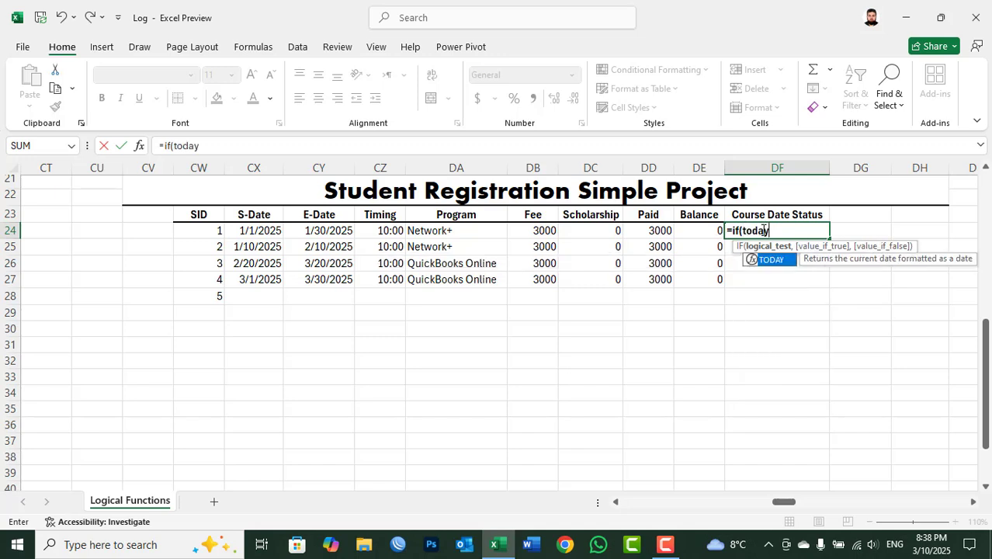
text(()>=)
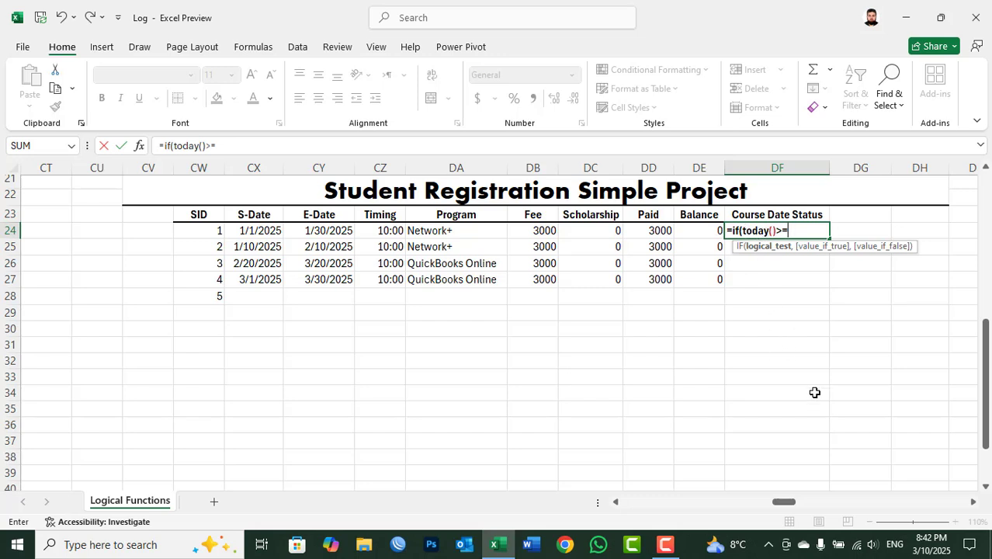
mouse_move(938, 550)
click(332, 230)
click(331, 230)
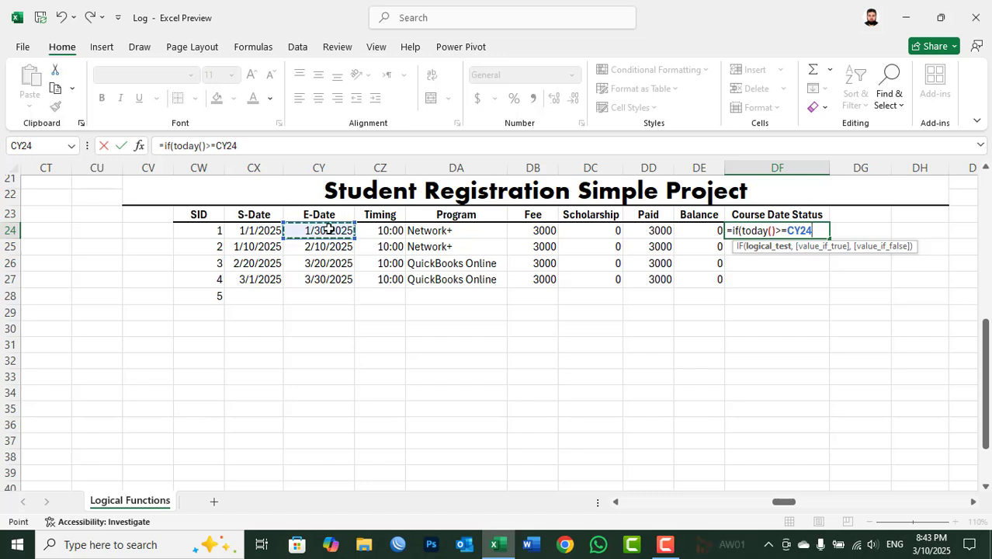
Step: Complete the IF formula in DF24 with "Has No time" as the true value and "Has time" as the false value
text(,)
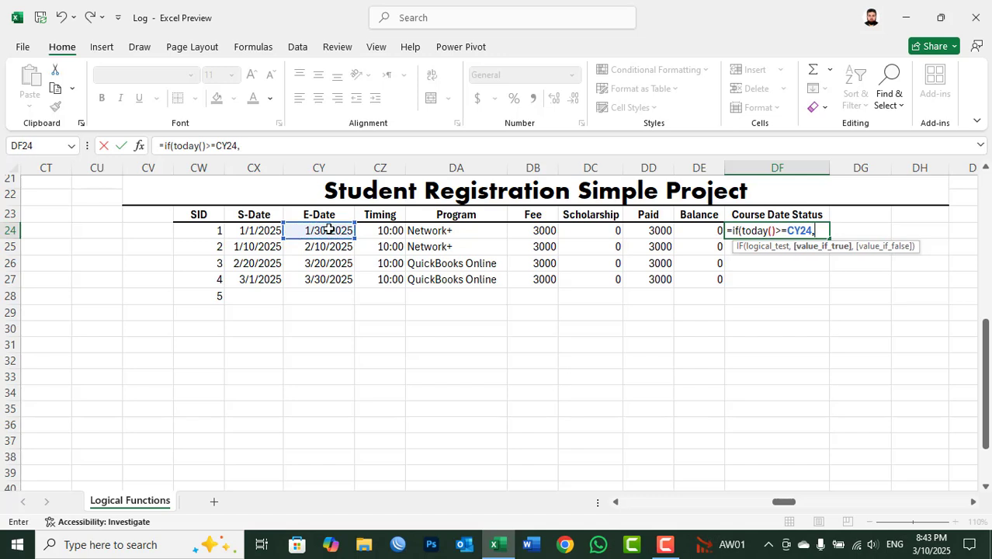
text("Has No ti)
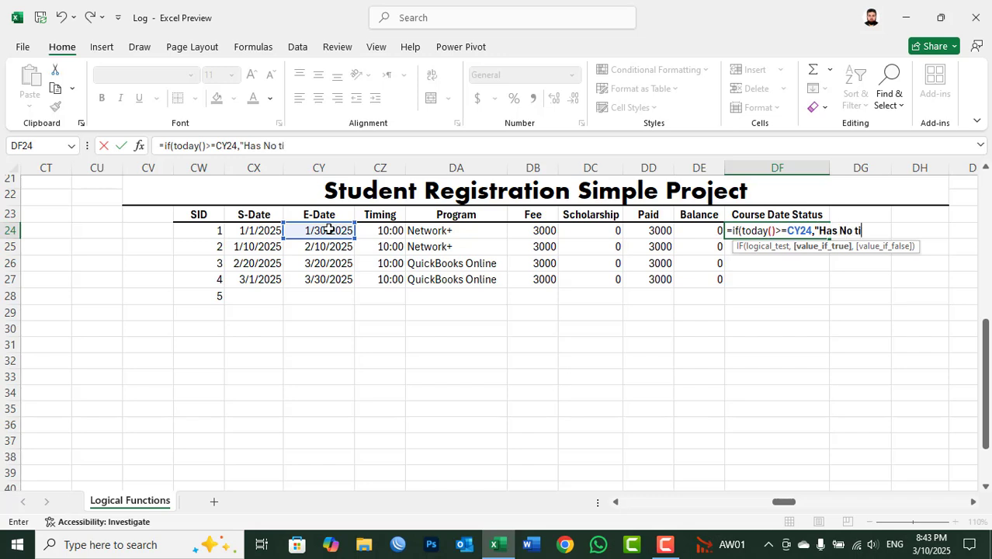
text(me",)
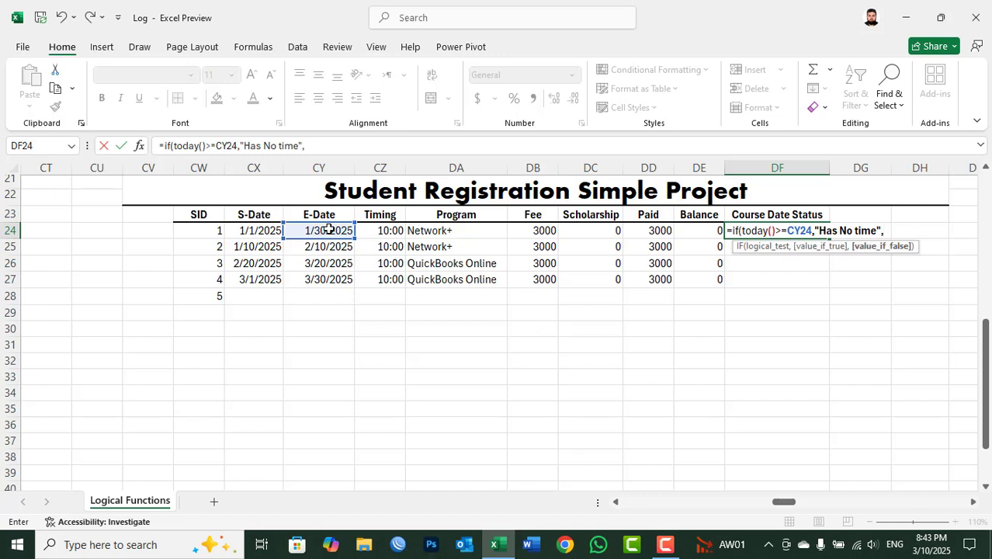
text("Has time)
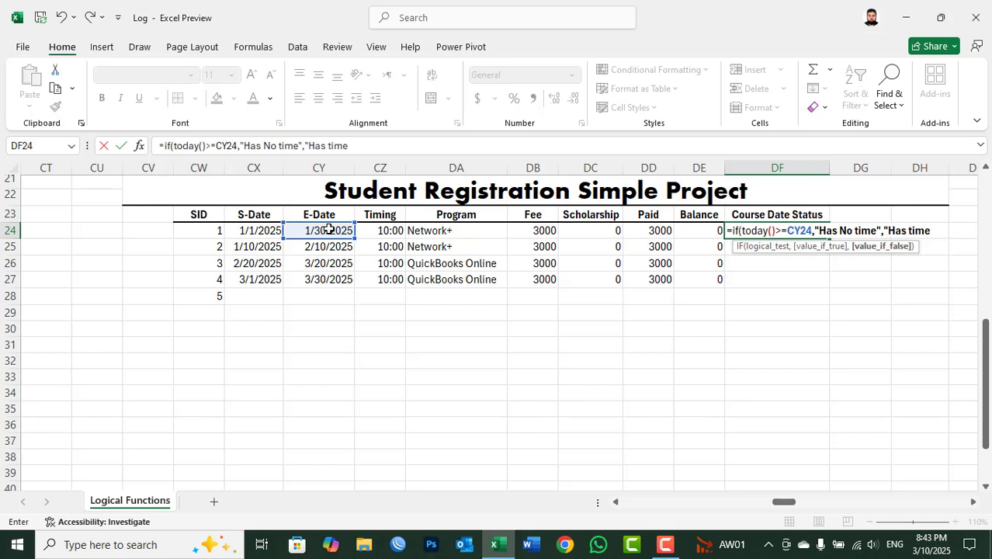
text("))
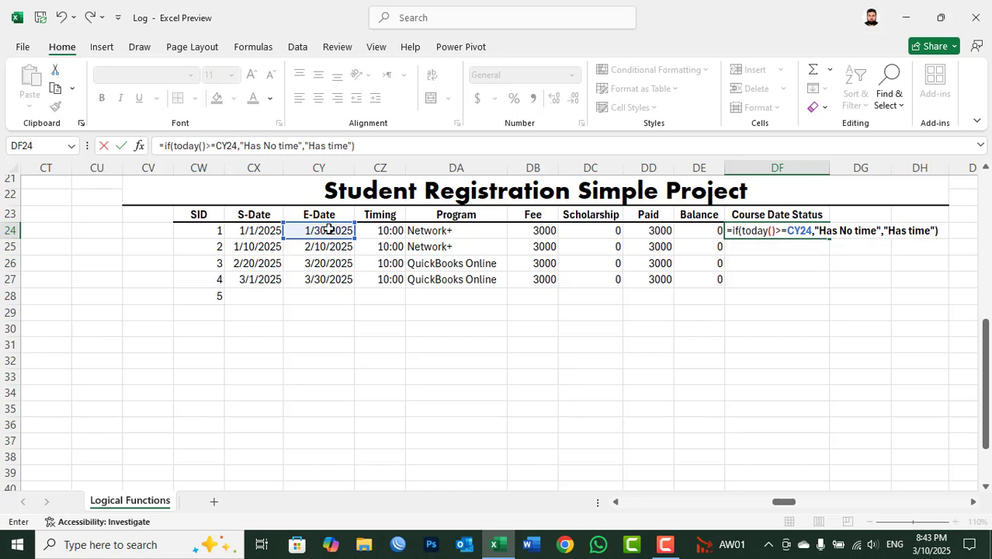
key(Return)
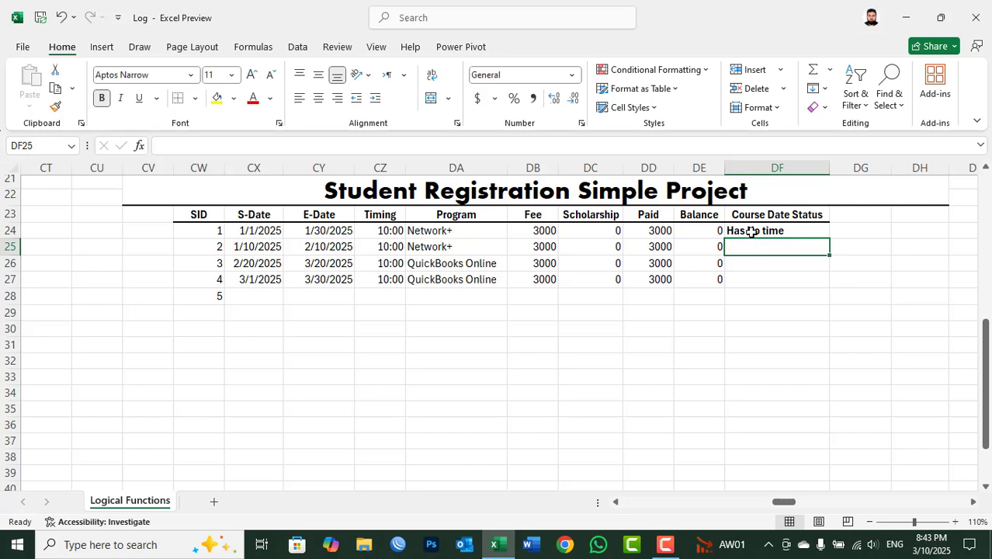
Step: Fill the Course Date Status formula from DF24 down to DF27 and compare the results with the E-Dates in CY24:CY26
drag(752, 233, 748, 277)
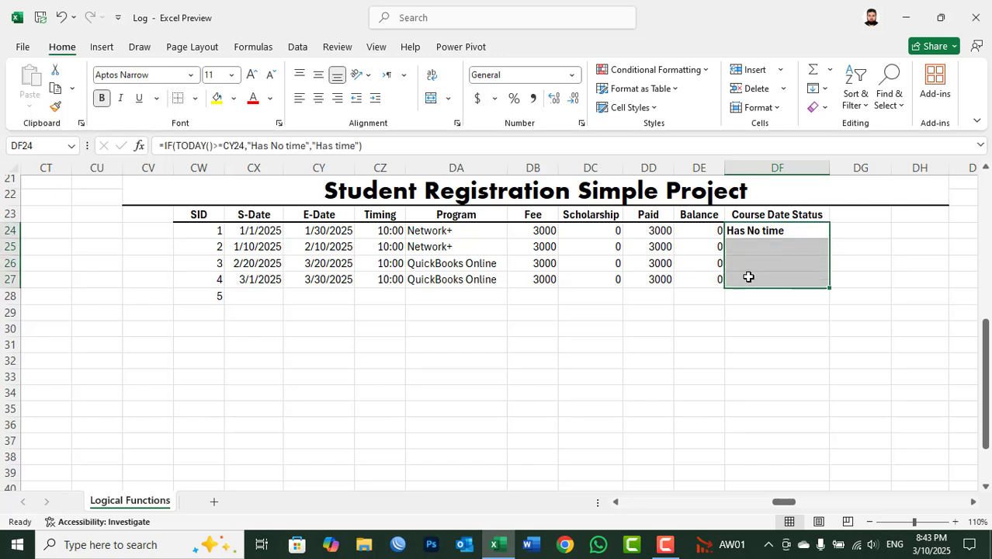
key(ctrl+d)
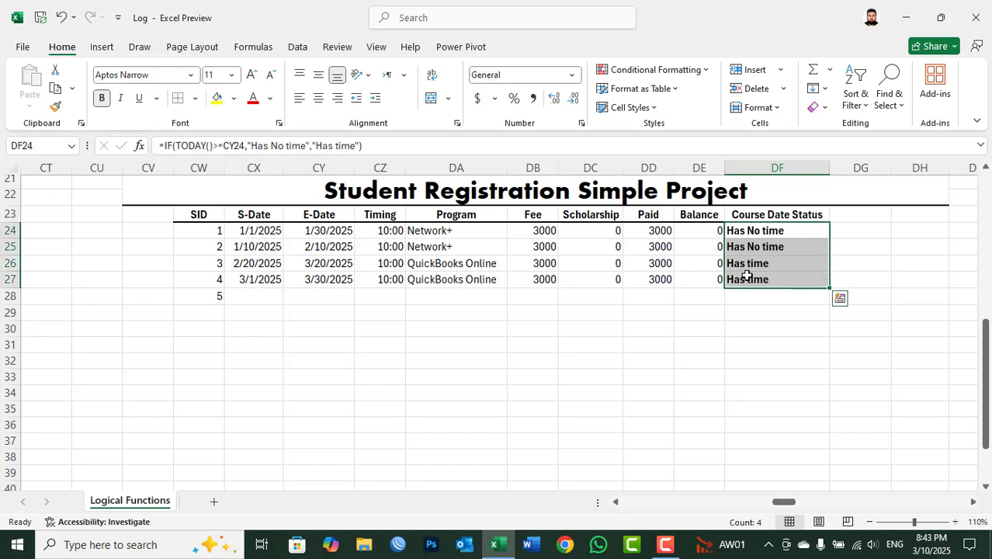
click(325, 231)
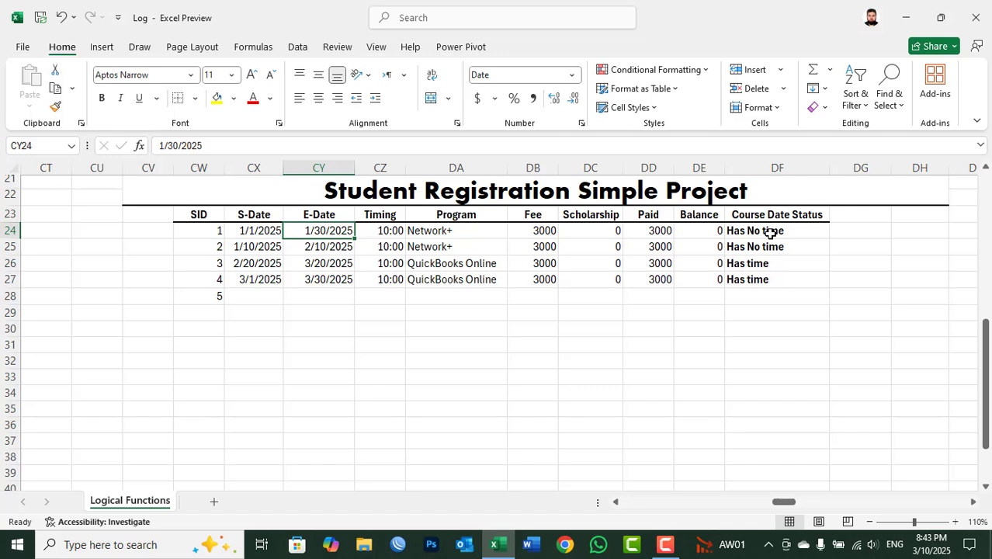
click(336, 247)
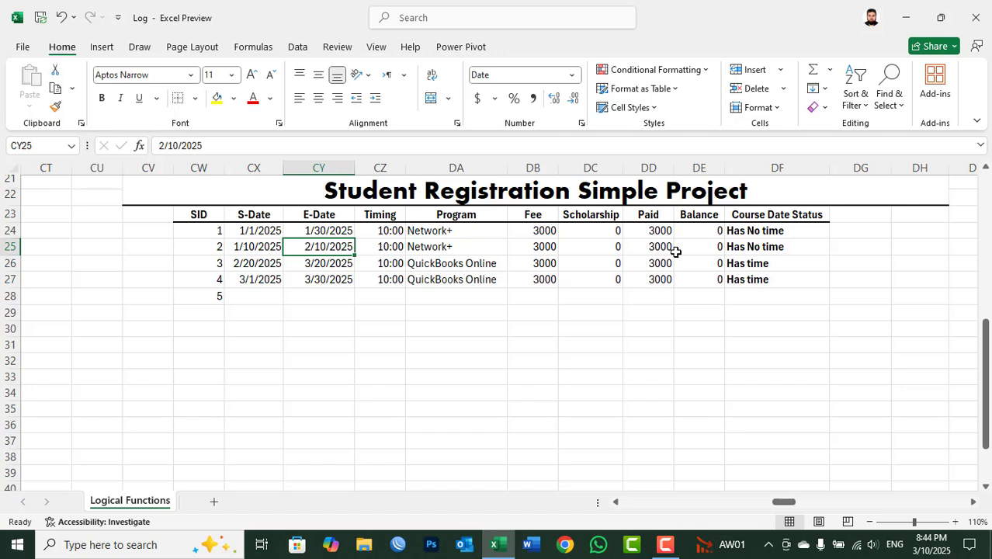
click(326, 265)
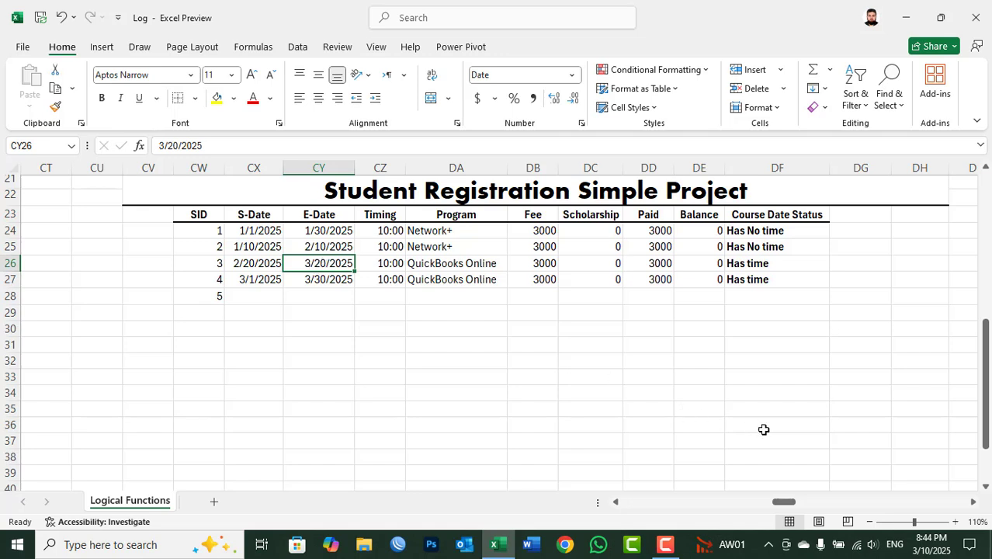
click(773, 265)
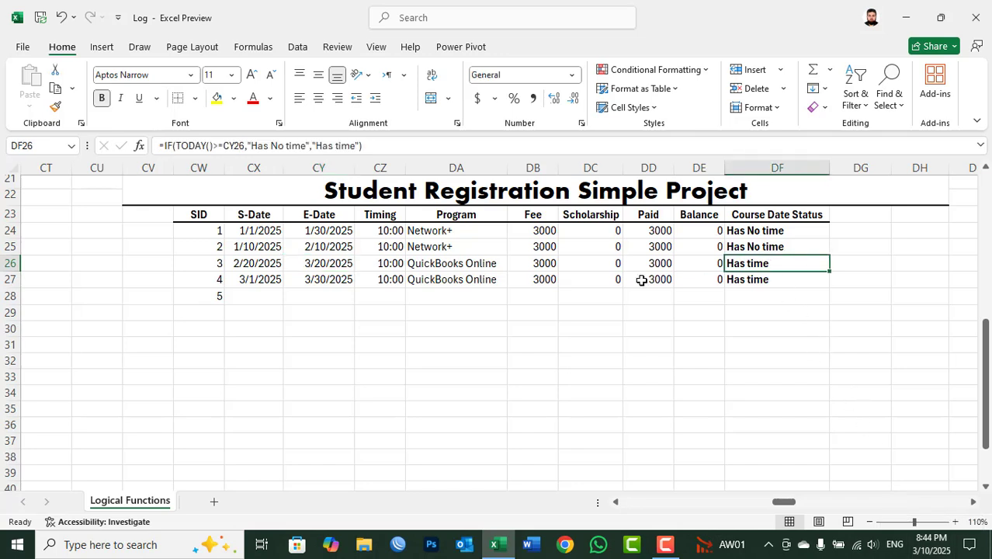
Step: Set the E-Date of SID 4 in CY27 to 3/10/2025 and check its status in DF27
click(296, 281)
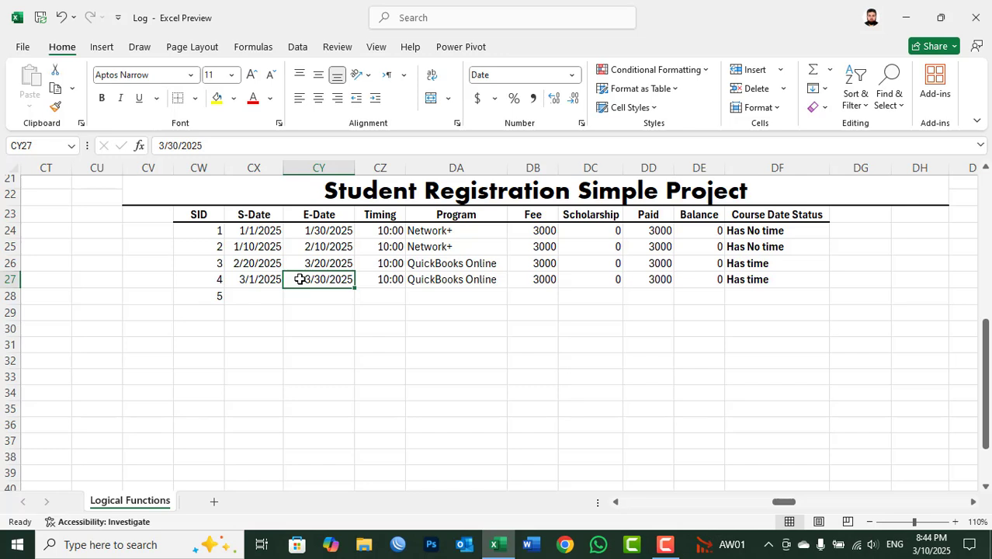
text(3/)
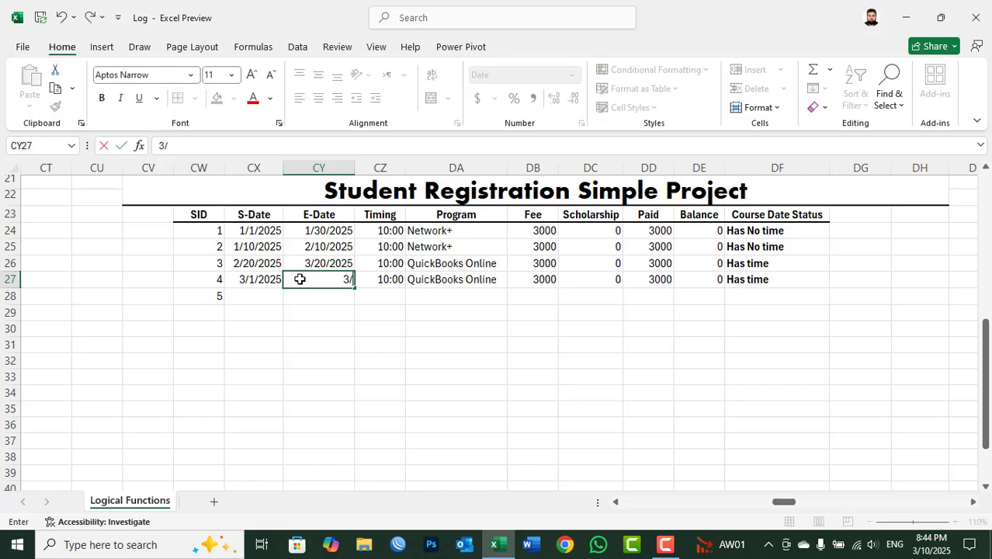
text(10/202)
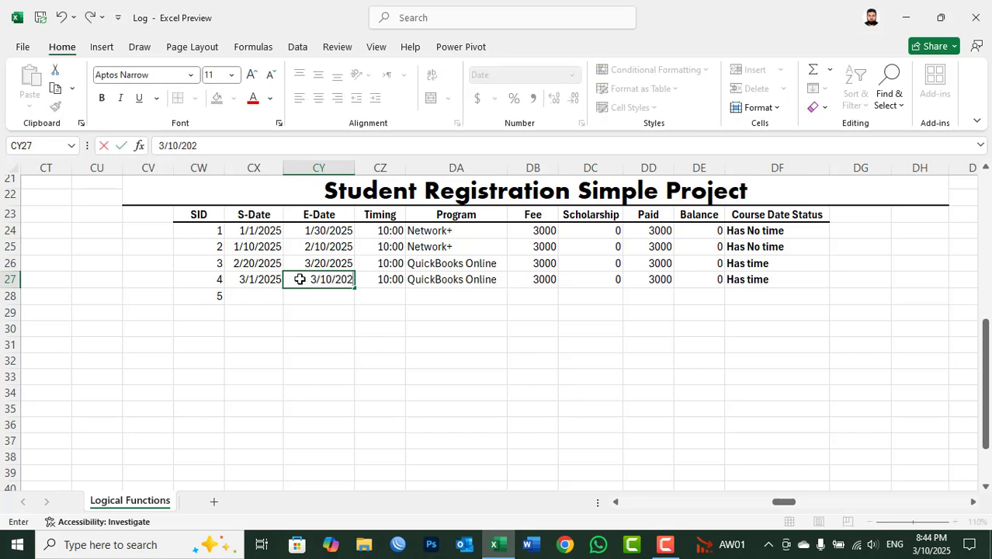
text(5)
key(Return)
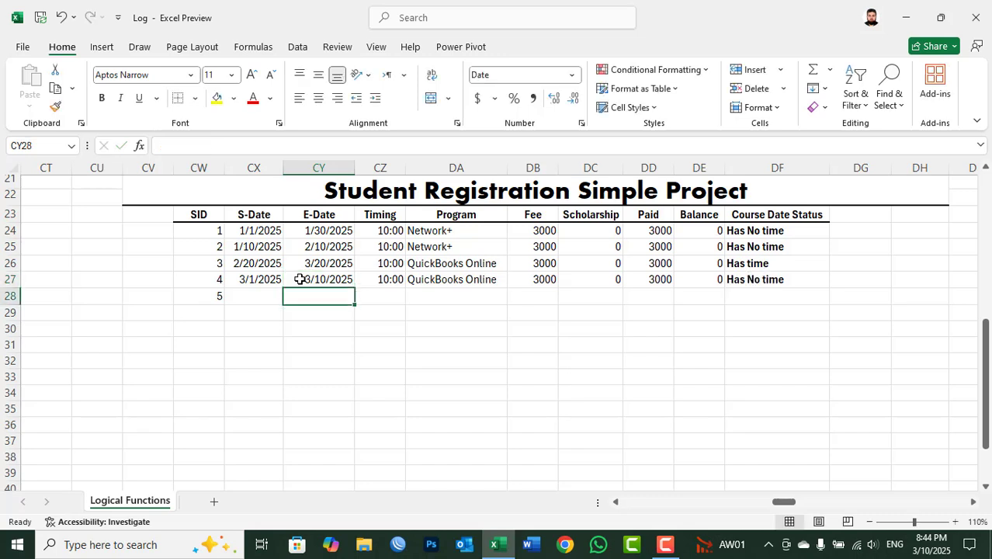
click(744, 279)
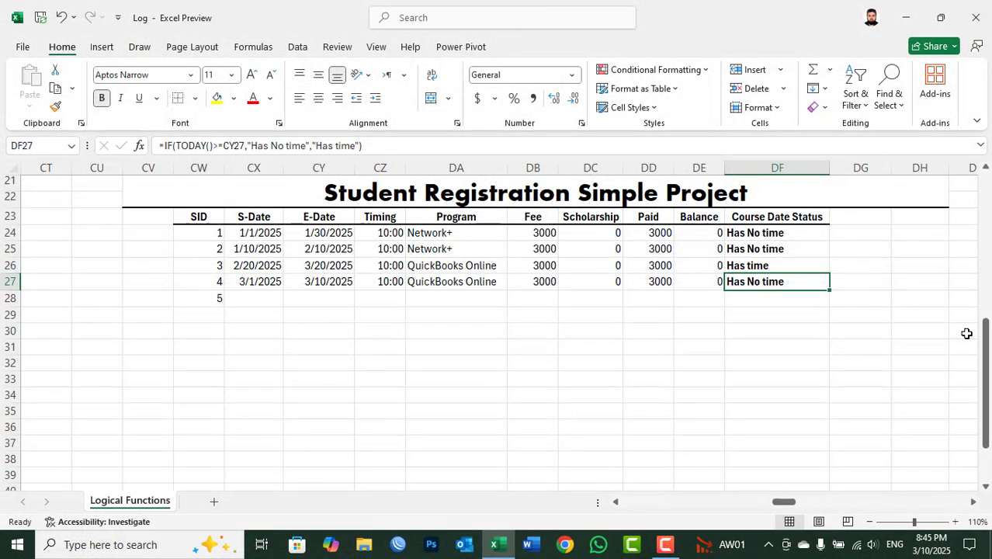
Step: Examine the English IRC System Registration and Result Form, checking the quiz and test counts, marks, grand total and Result column
drag(985, 334, 983, 199)
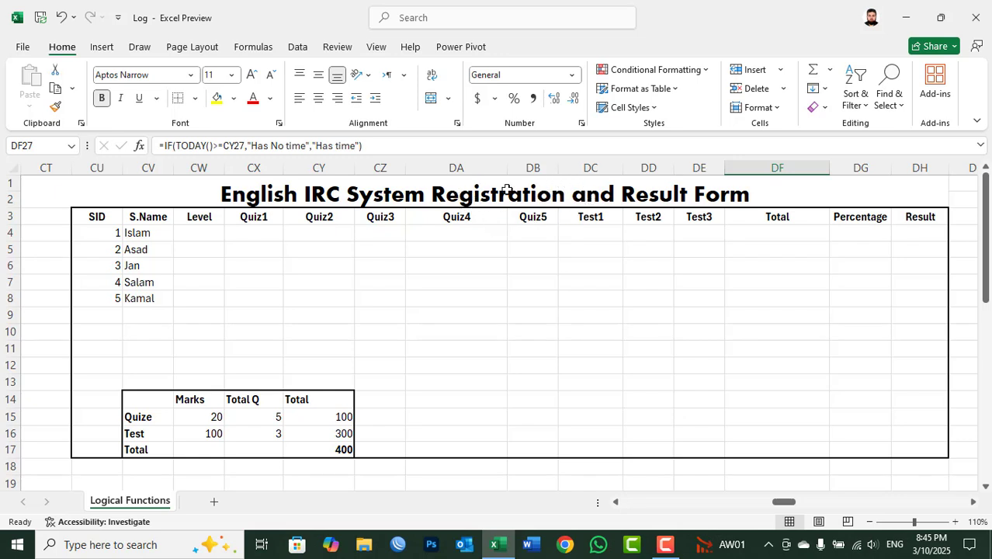
click(255, 416)
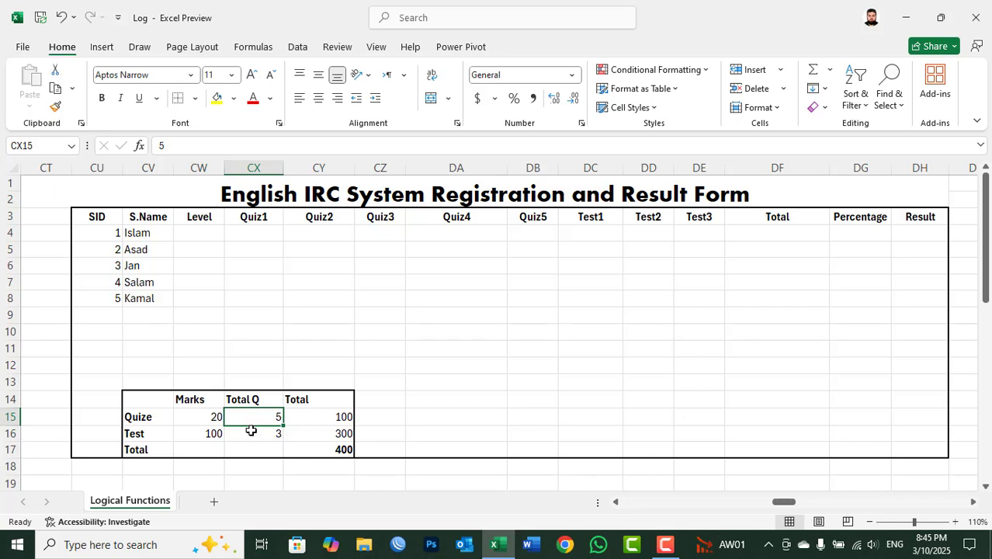
click(251, 435)
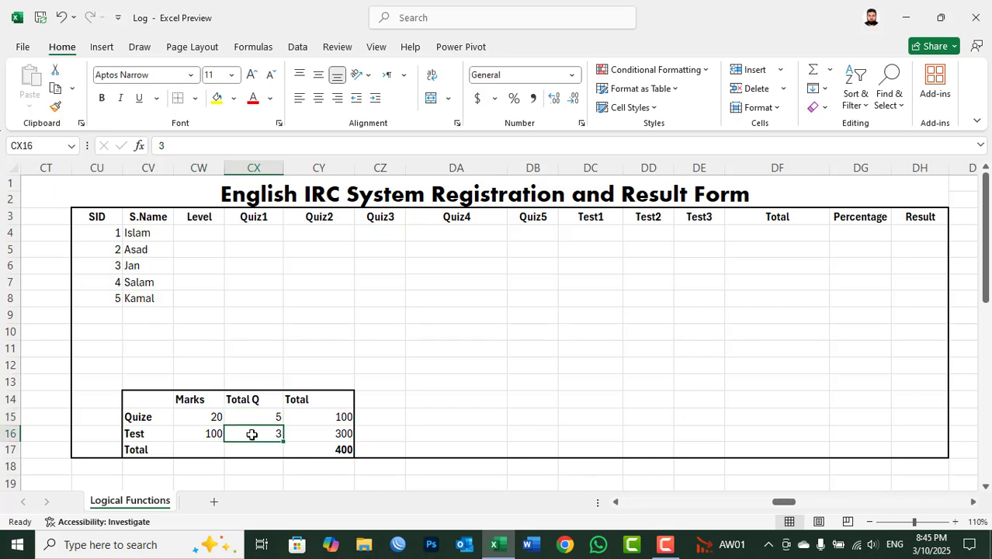
click(200, 418)
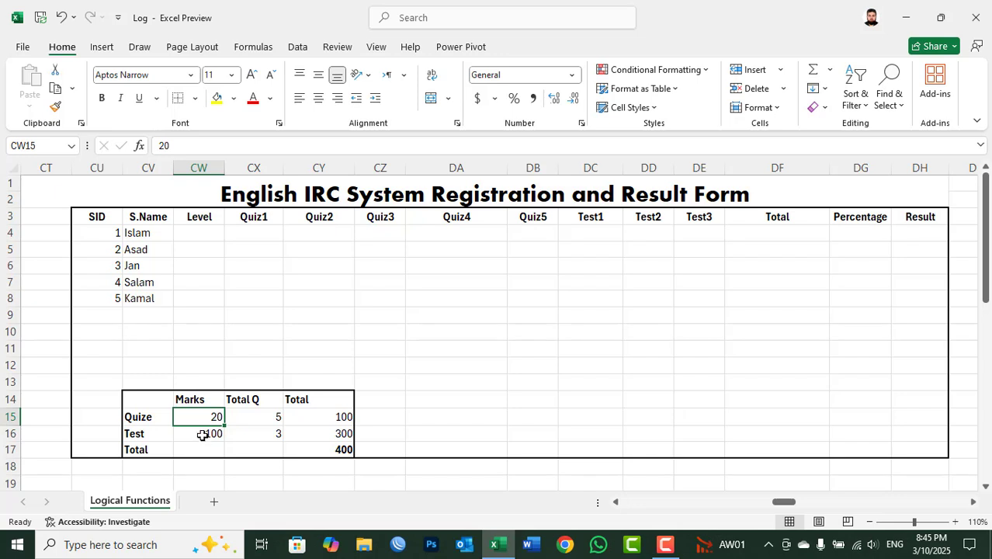
click(202, 435)
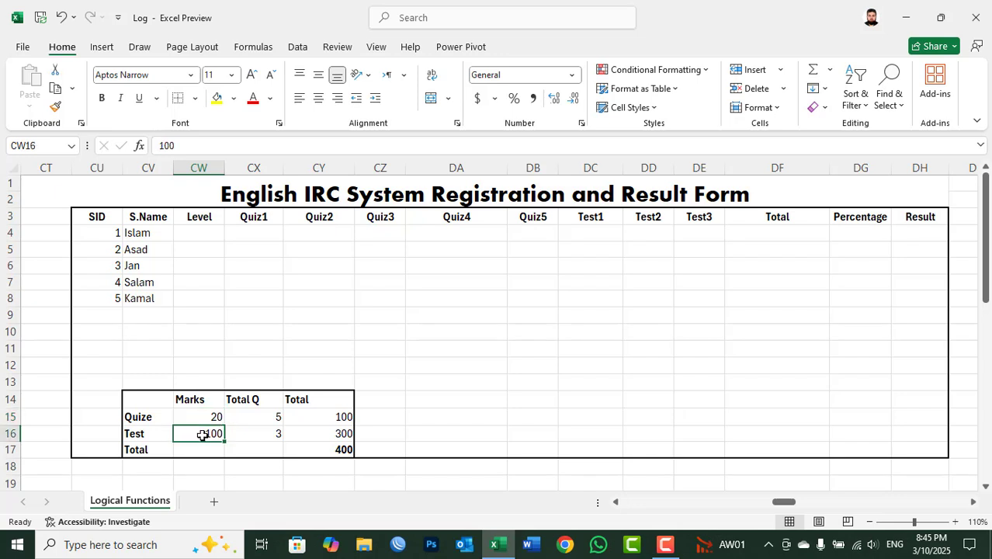
click(329, 450)
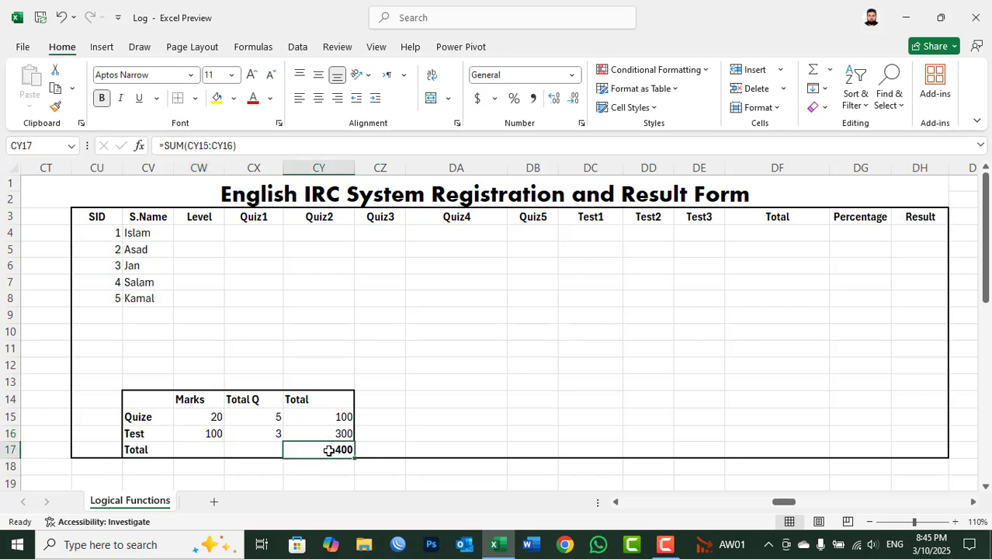
click(913, 232)
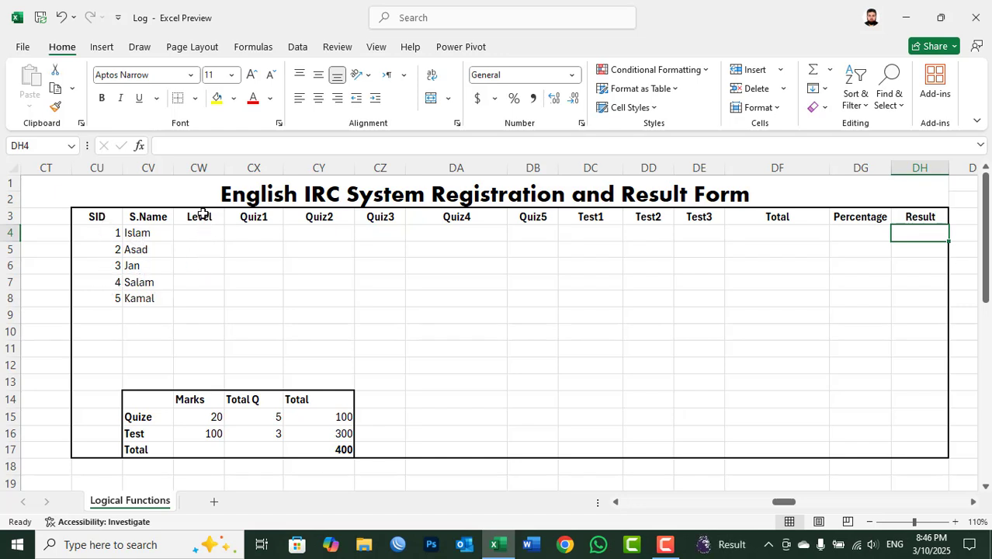
Step: Rename the Level column header in CW3 to Class
click(201, 217)
text(Class)
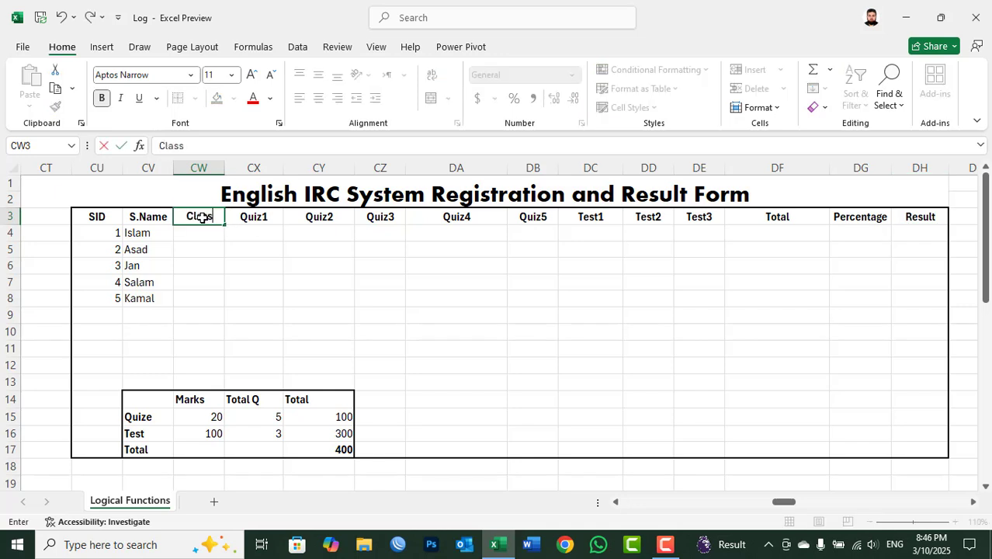
key(Return)
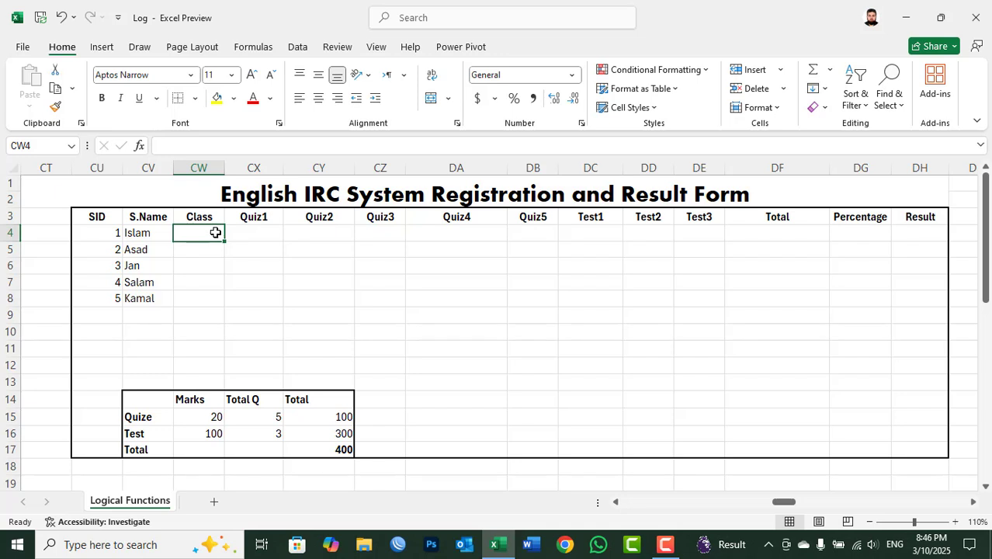
Step: Enter Level 4 as the class for the first three students in CW4:CW6
drag(215, 232, 215, 249)
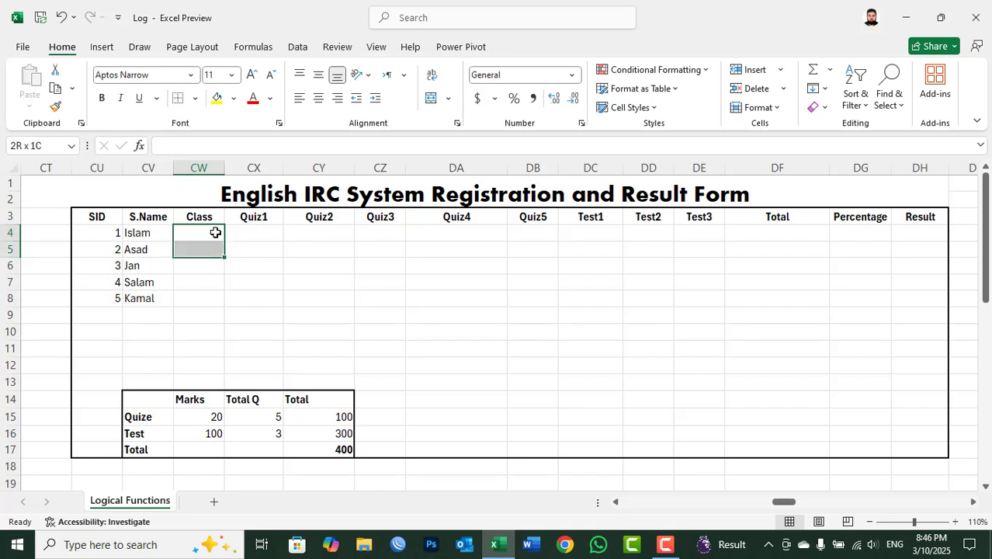
key(shift+Down)
text(Leve)
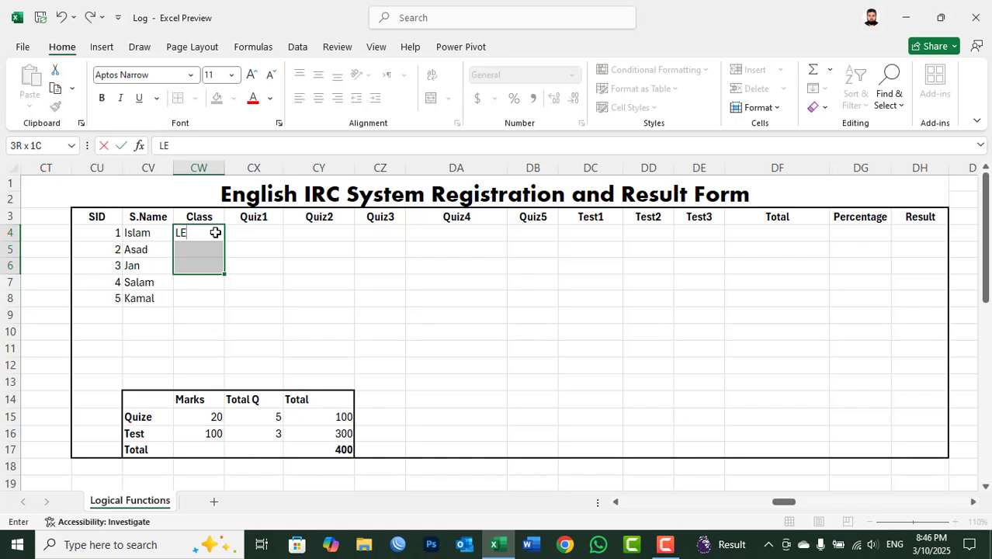
text(l 4)
key(ctrl+Return)
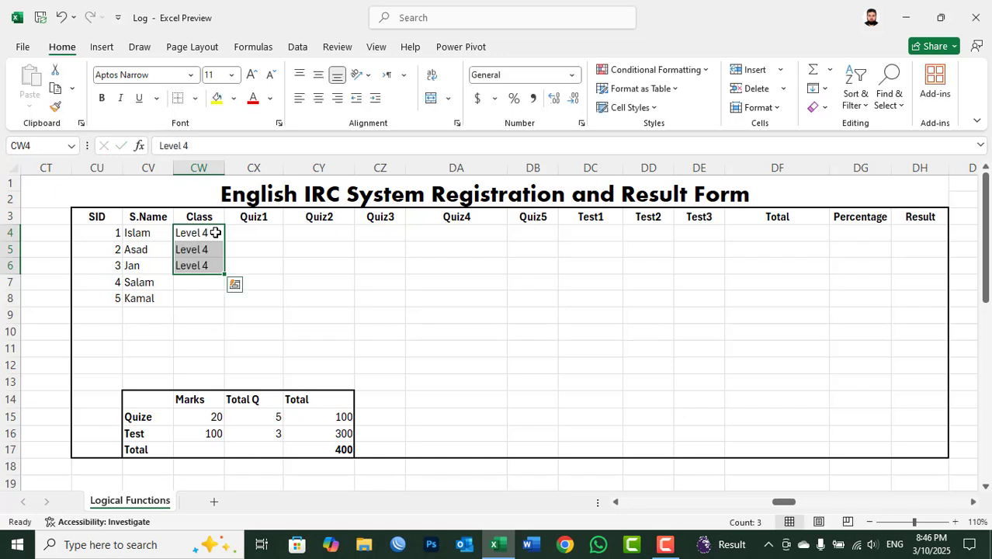
Step: Enter Level 3 as the class for the last two students in CW7:CW8
key(Down)
key(Down)
key(Down)
key(shift+Down)
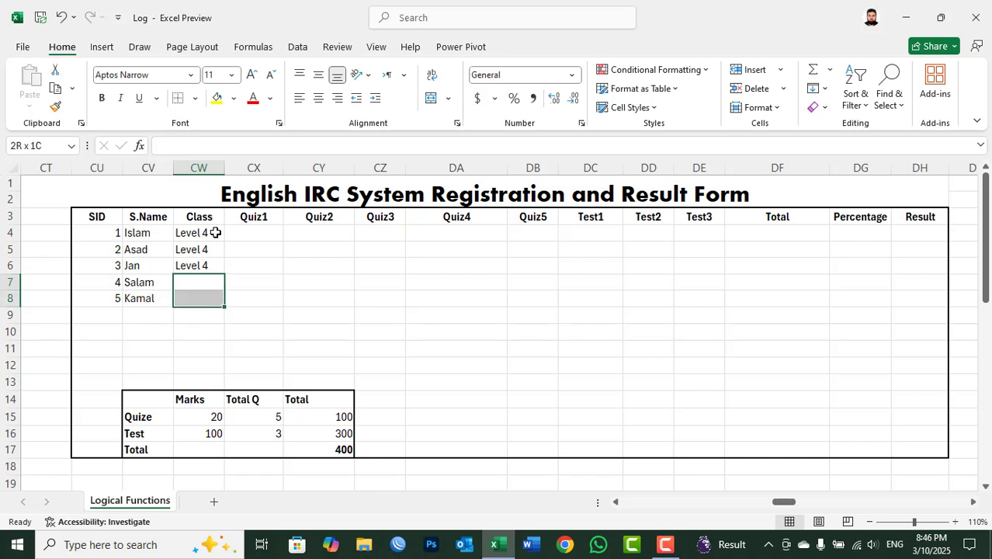
text(Level )
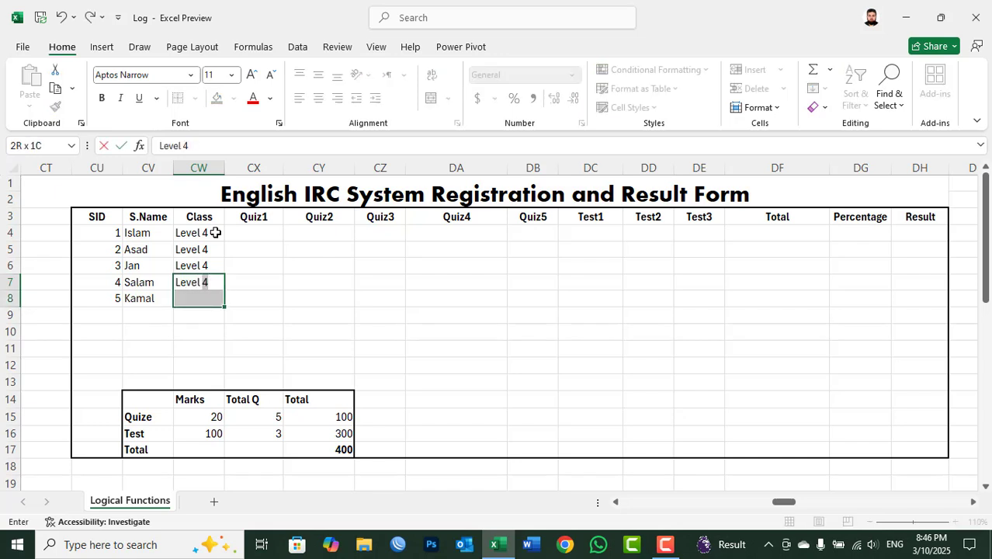
text(3)
key(ctrl+Return)
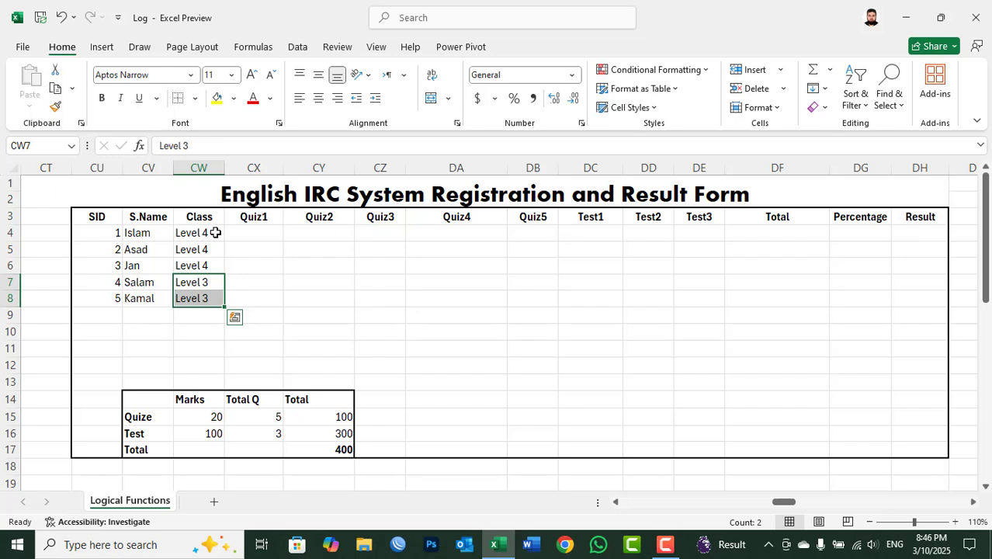
Step: Enter the quiz marks 20, 15, 18, 20 and 10 for SID 1 in CX4:DB4
click(253, 235)
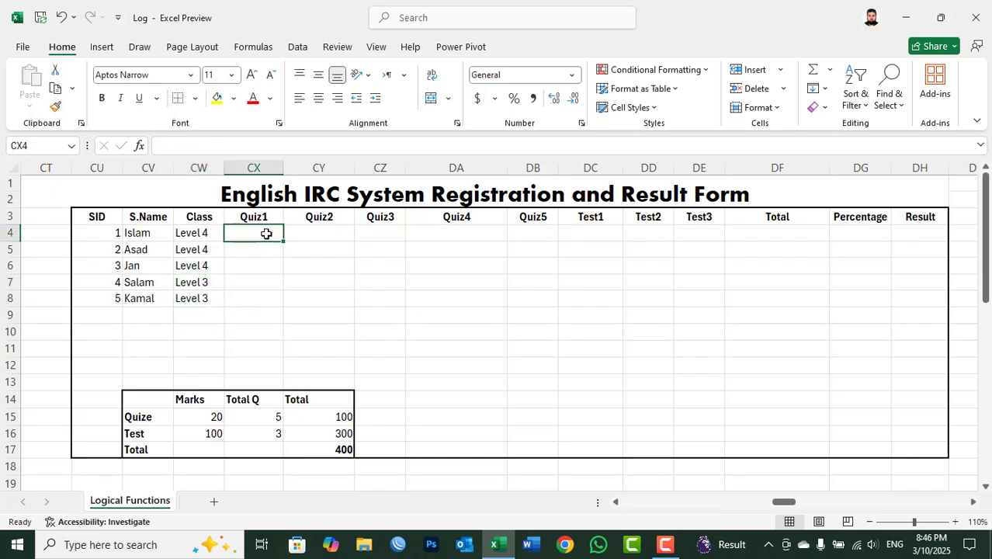
text(20)
key(Tab)
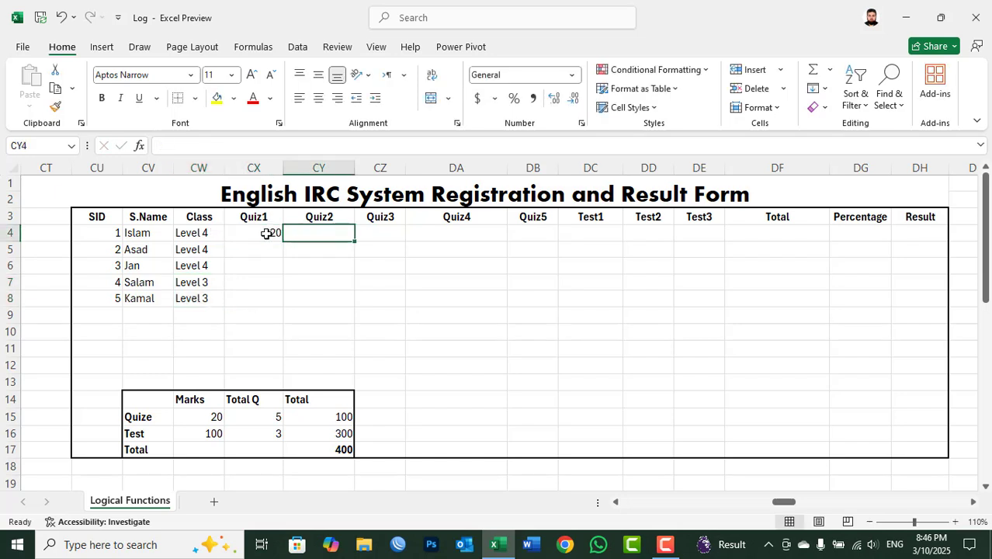
text(15)
key(Tab)
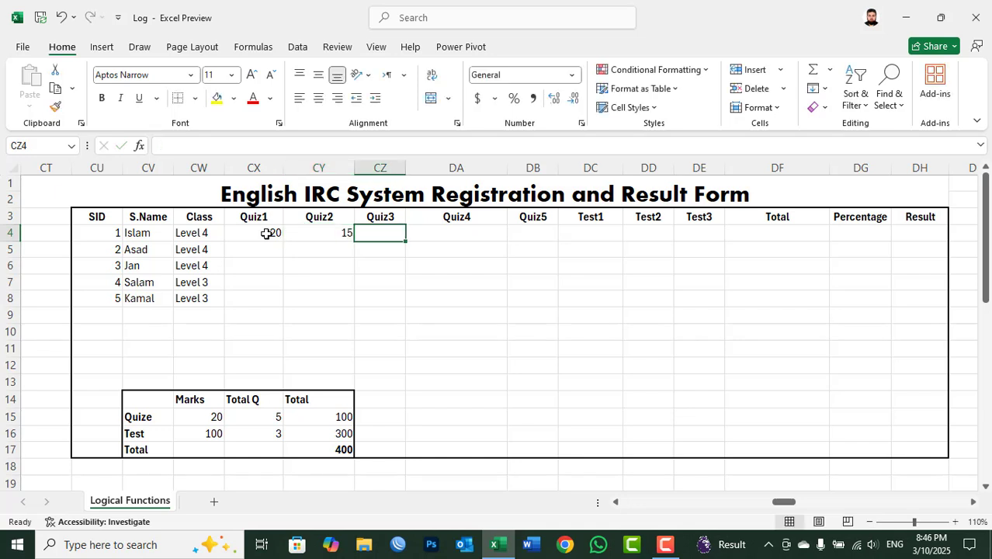
text(18)
key(Tab)
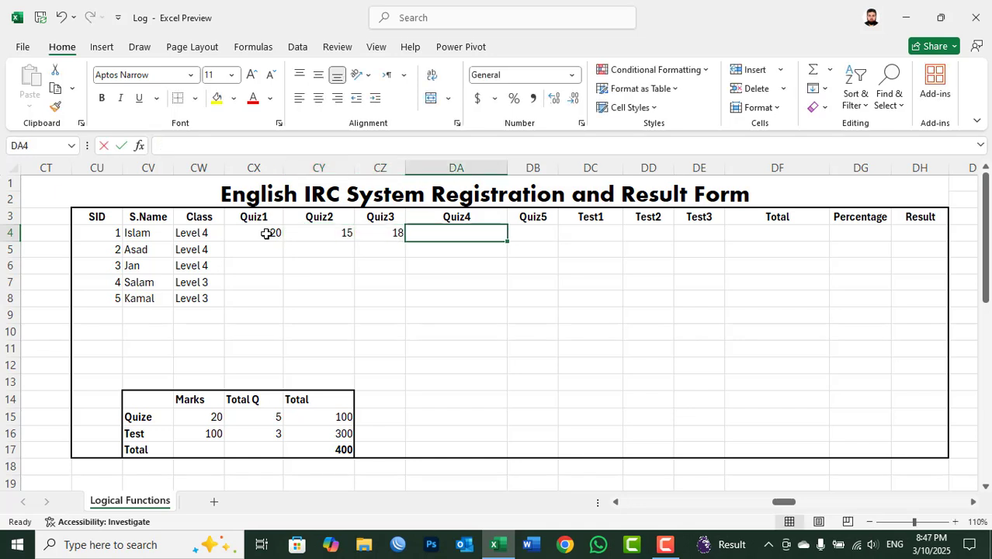
text(20)
key(Tab)
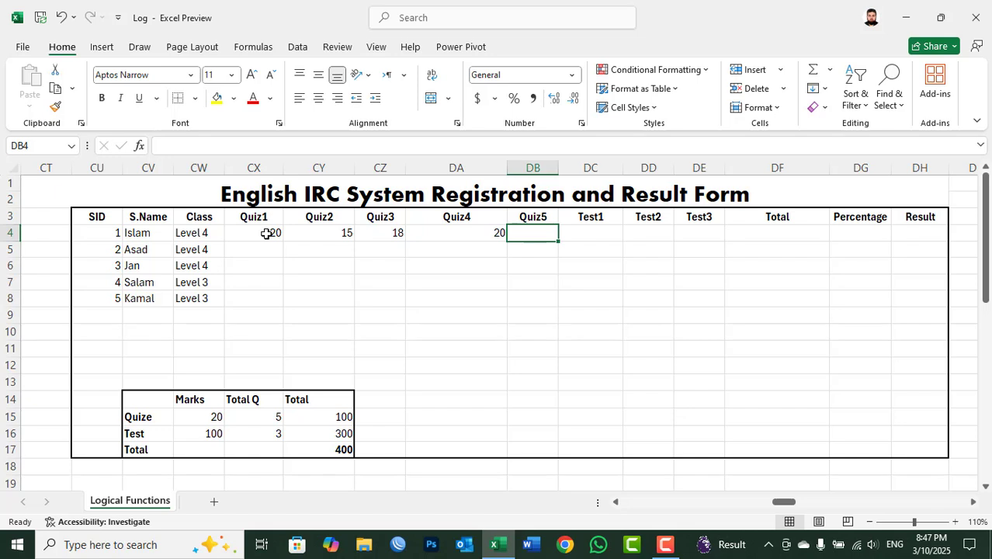
text(10)
key(Tab)
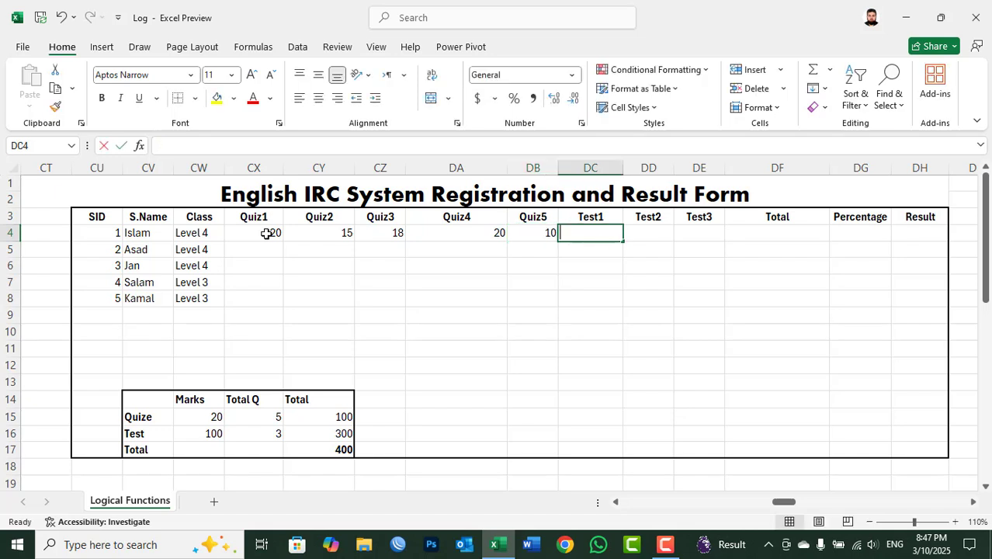
Step: Enter the test marks 100, 90 and 80 for SID 1 in DC4:DE4
text(100)
key(Tab)
text(90)
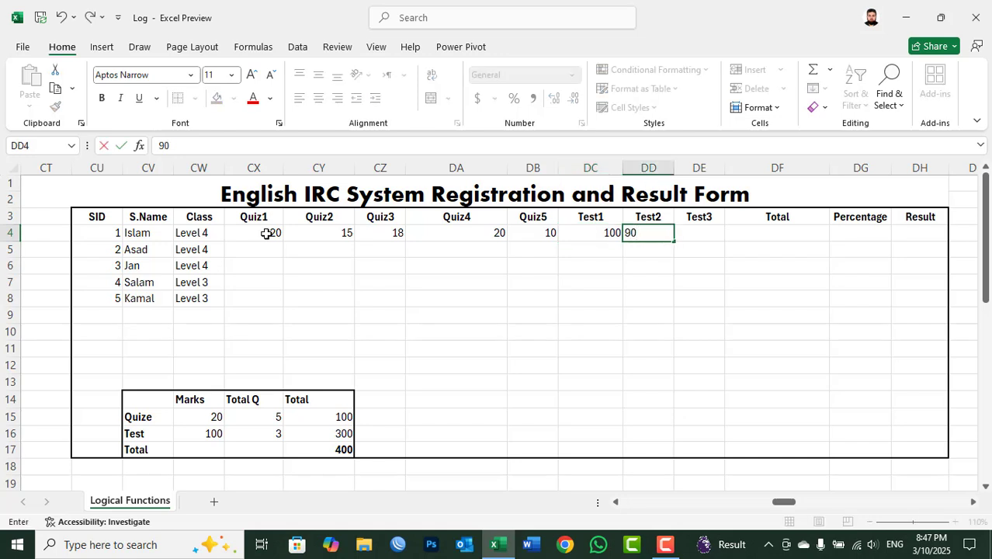
key(Tab)
text(80)
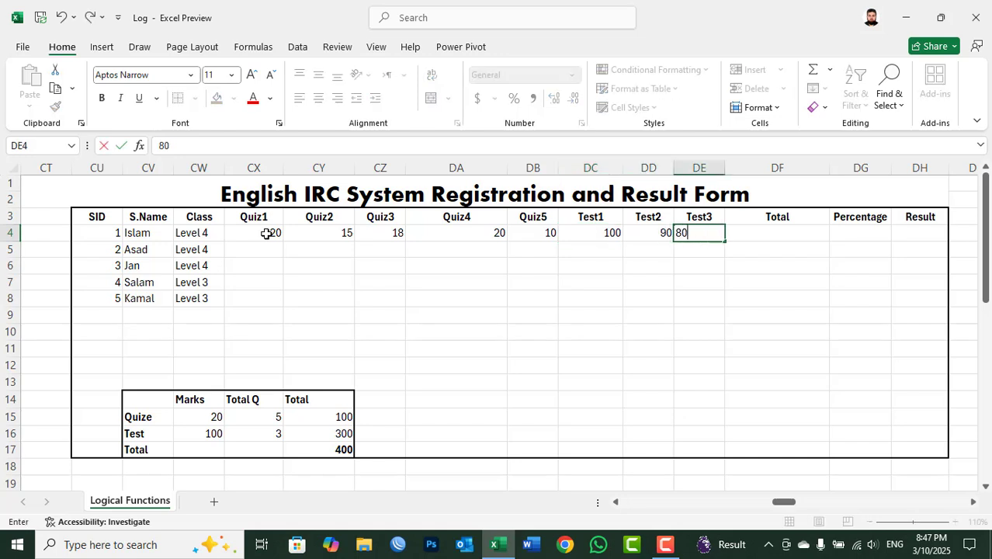
key(Return)
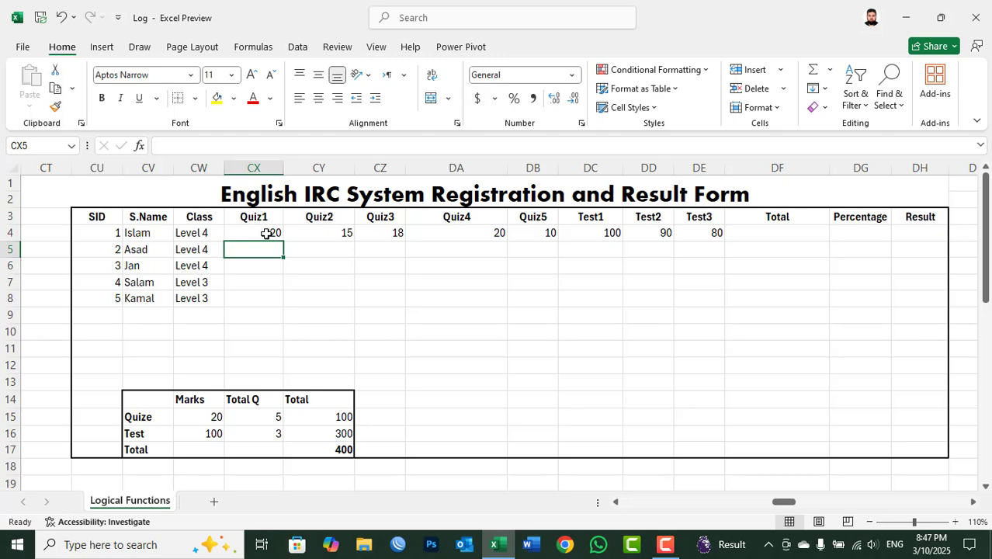
Step: Enter the quiz marks 10, 10, 20, 15 and 10 for SID 2 in CX5:DB5
text(10)
key(Tab)
text(10)
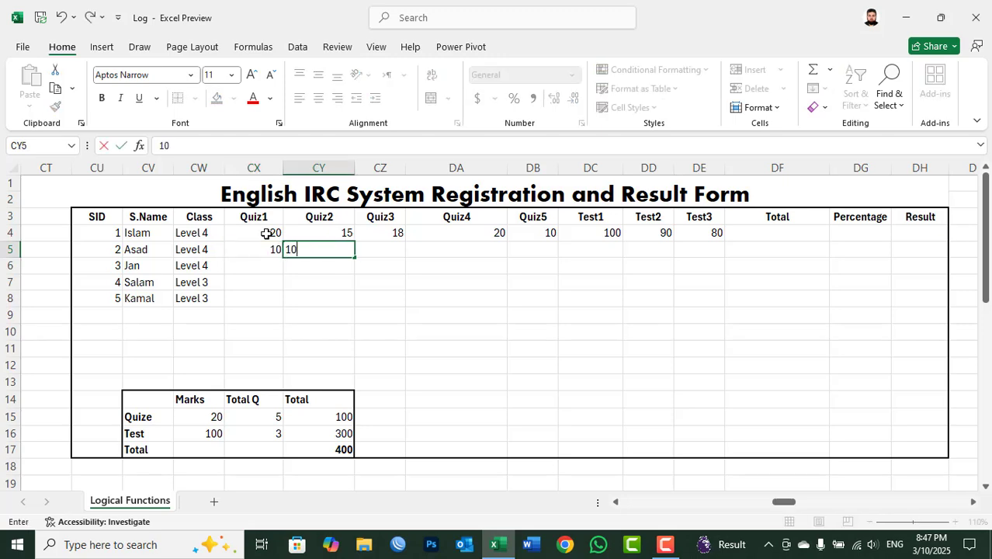
key(Tab)
text(20)
key(Tab)
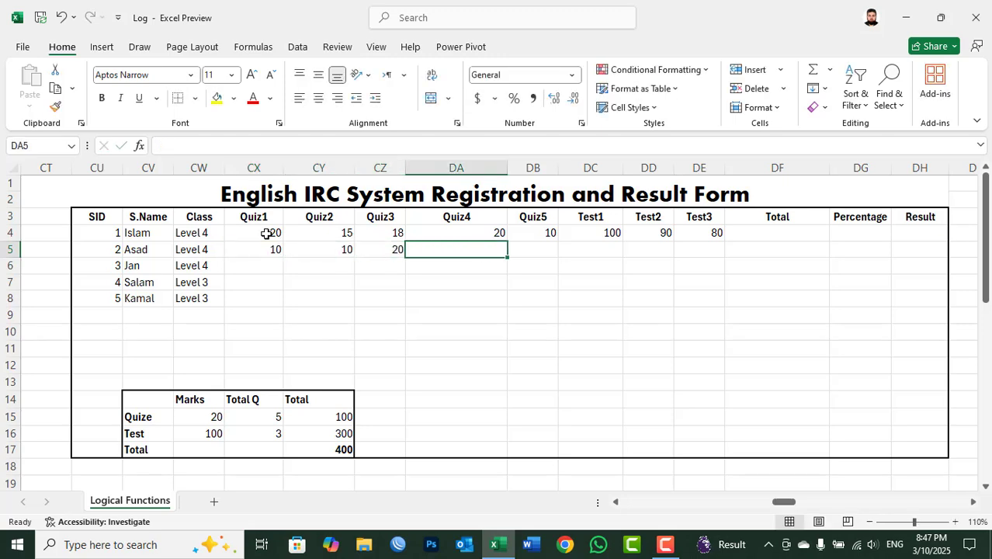
text(15)
key(Tab)
text(10)
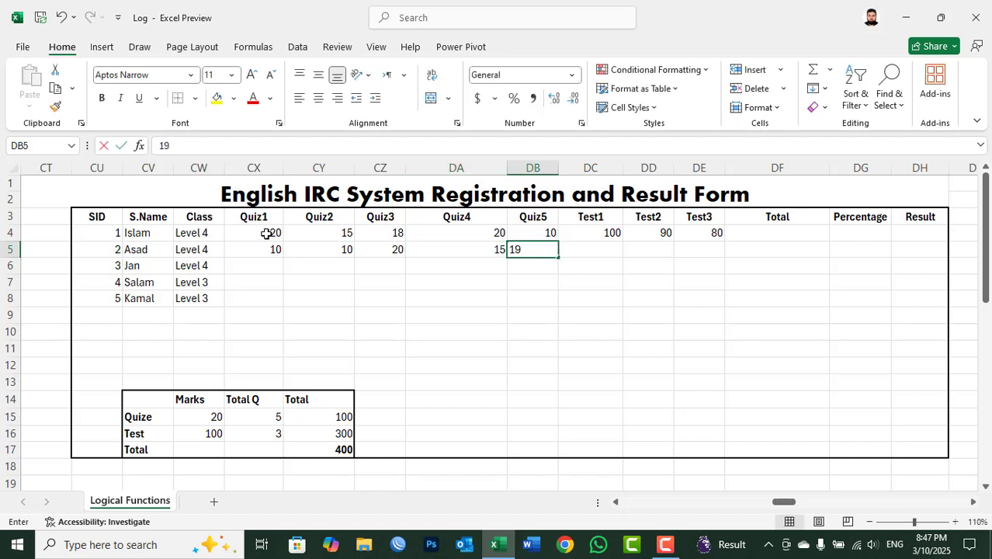
key(Tab)
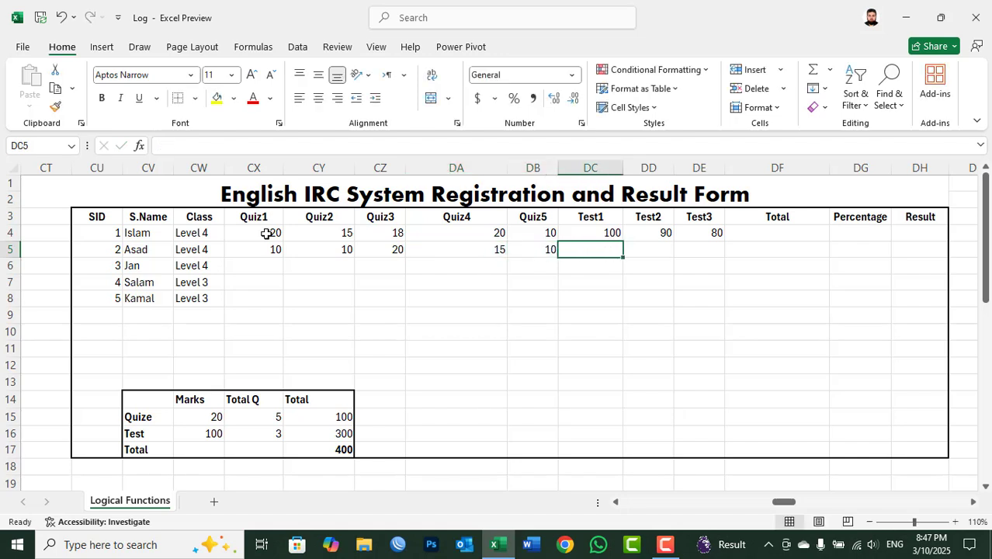
Step: Enter the test marks for SID 2: 90 in DC5 and 100 in both DD5 and DE5
text(90)
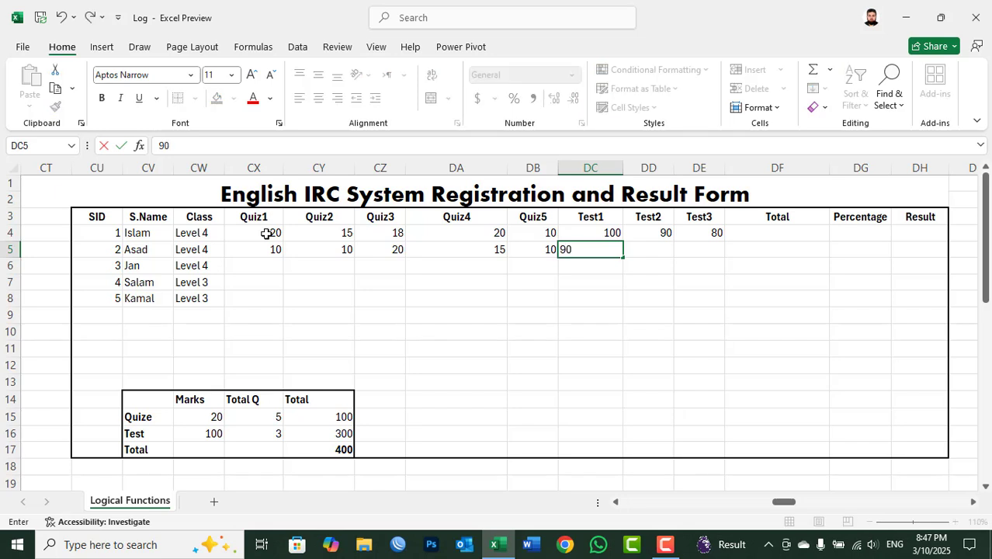
key(Tab)
key(shift+Right)
text(100)
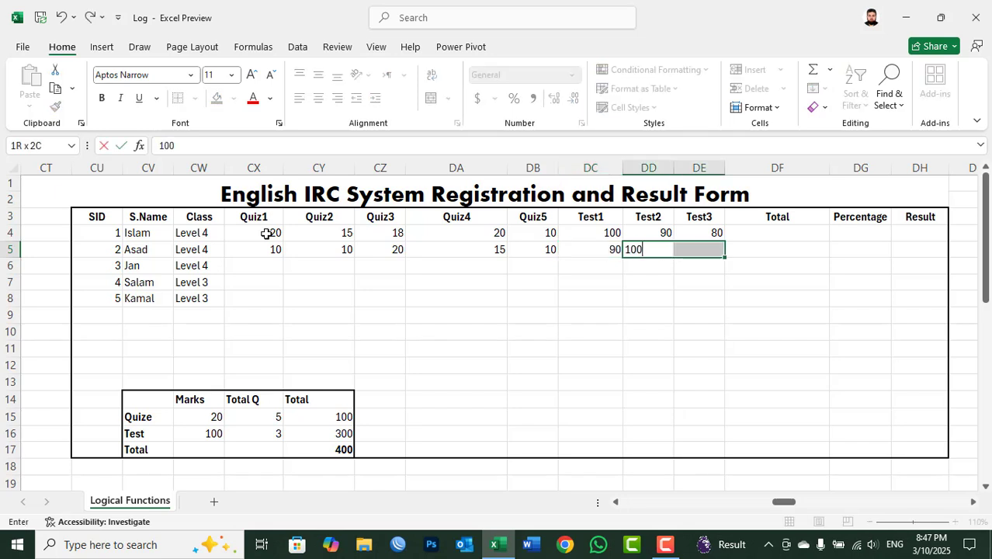
key(ctrl+Return)
Step: Enter the quiz marks 15, 18, 19, 20 and 15 for SID 3 in CX6:DB6
key(Down)
key(Left)
key(Left)
key(Left)
key(Left)
key(Left)
key(Left)
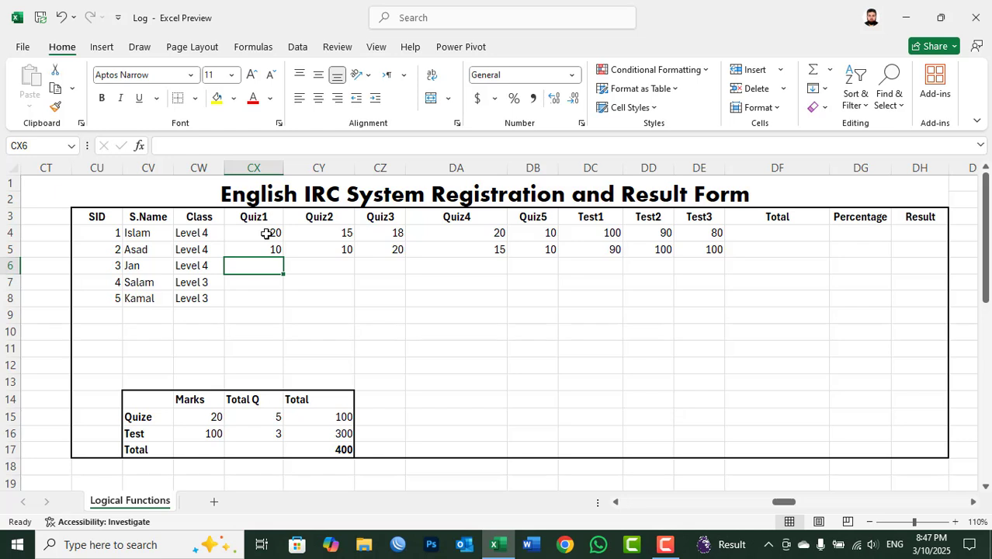
text(15)
key(Tab)
text(18)
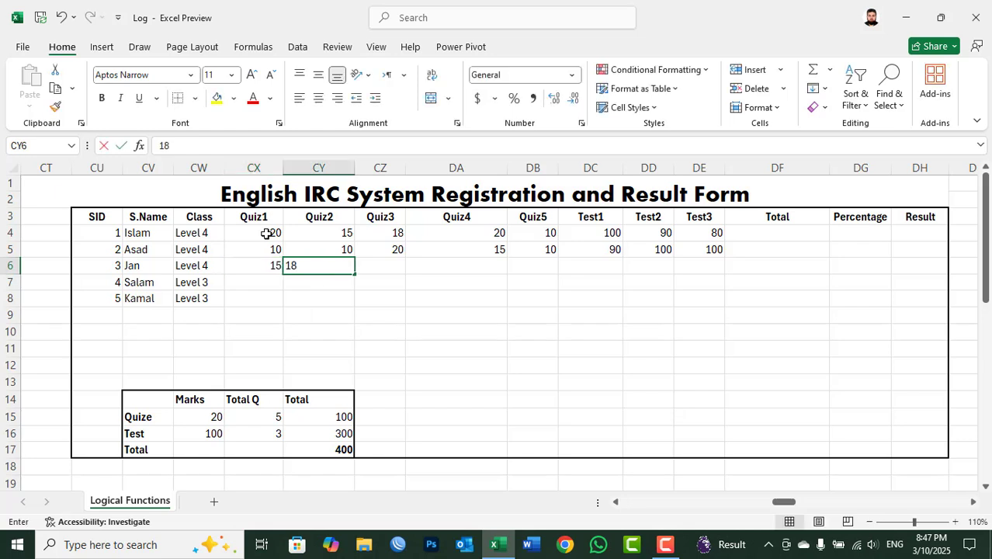
key(Tab)
text(19)
key(Tab)
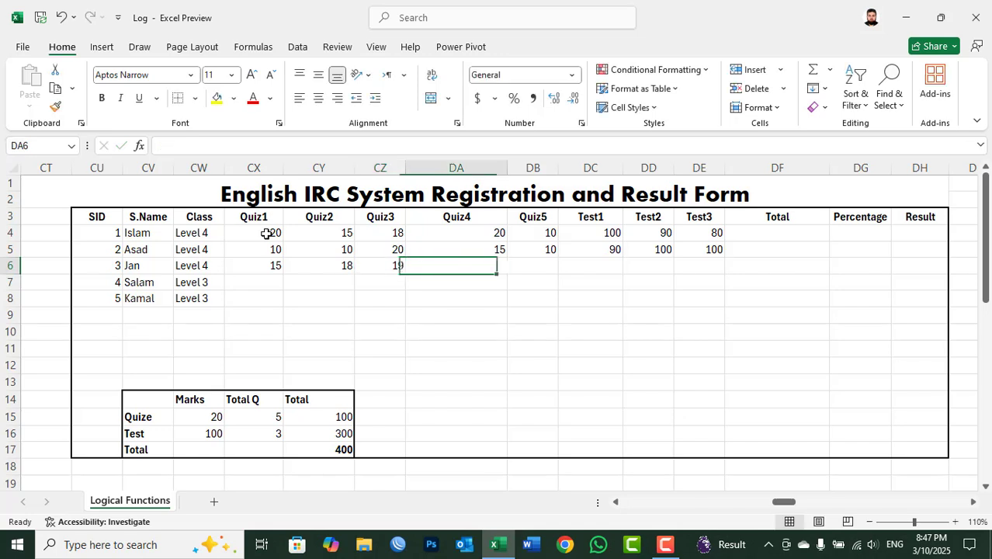
text(20)
key(Tab)
text(1)
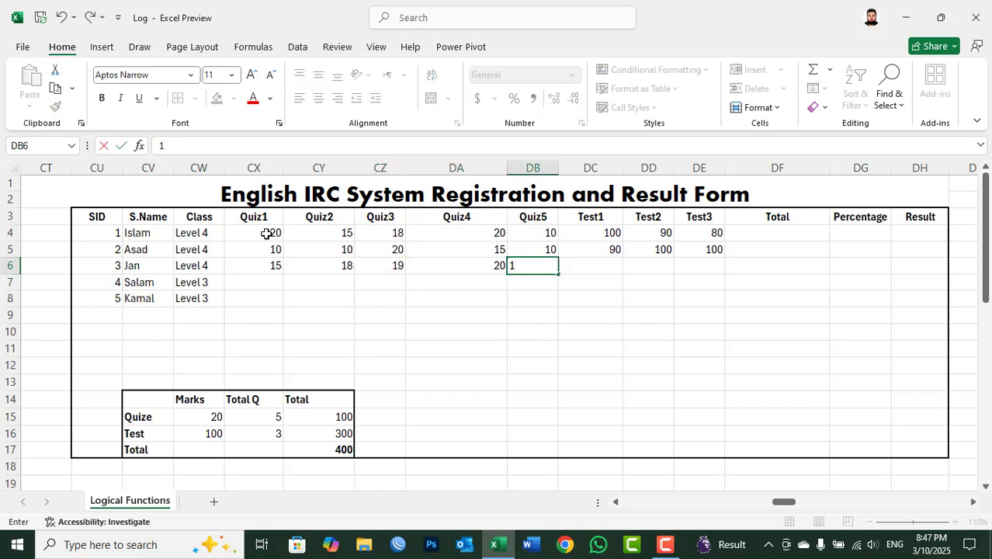
text(5)
key(Tab)
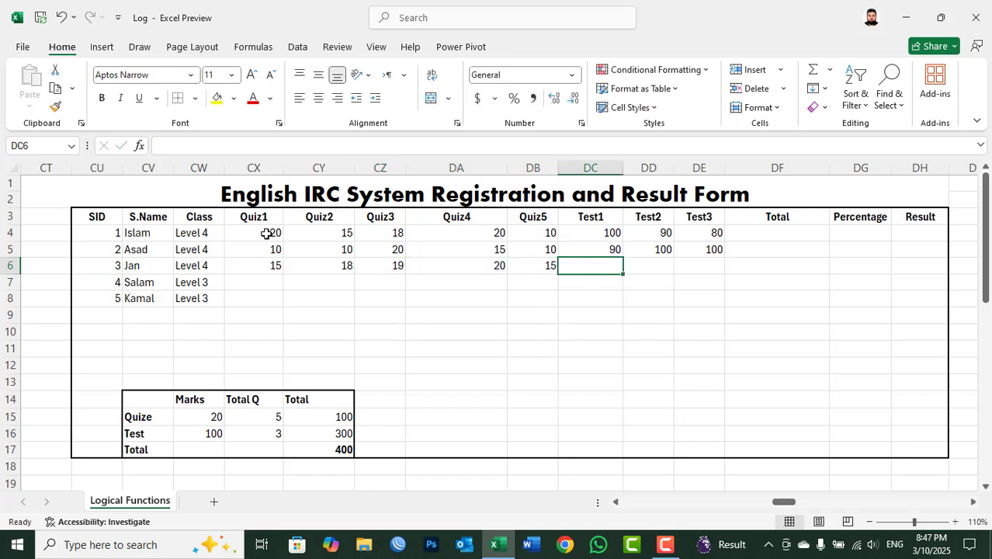
Step: Fill all three test marks for SID 3 in DC6:DE6 with 100
key(shift+Right)
key(shift+Right)
text(100)
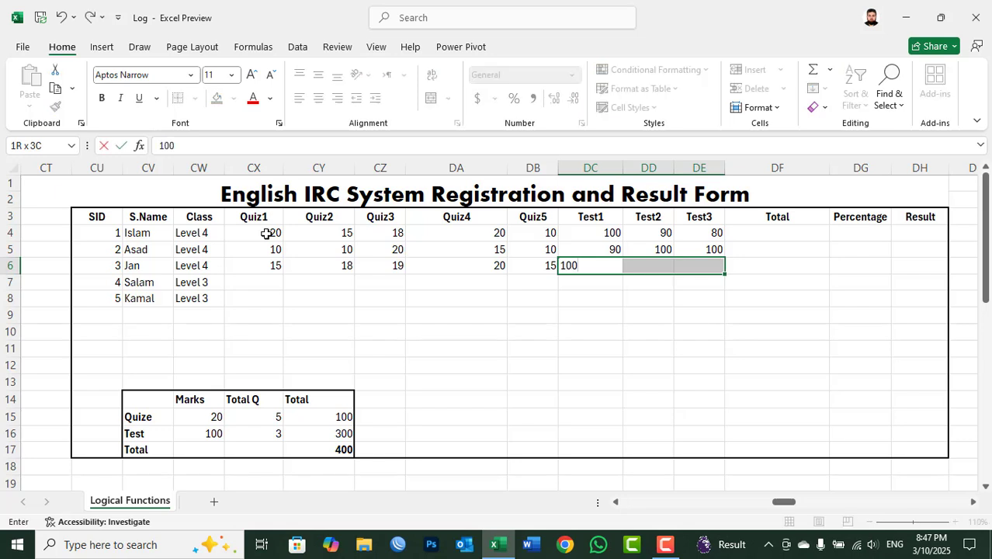
key(ctrl+Return)
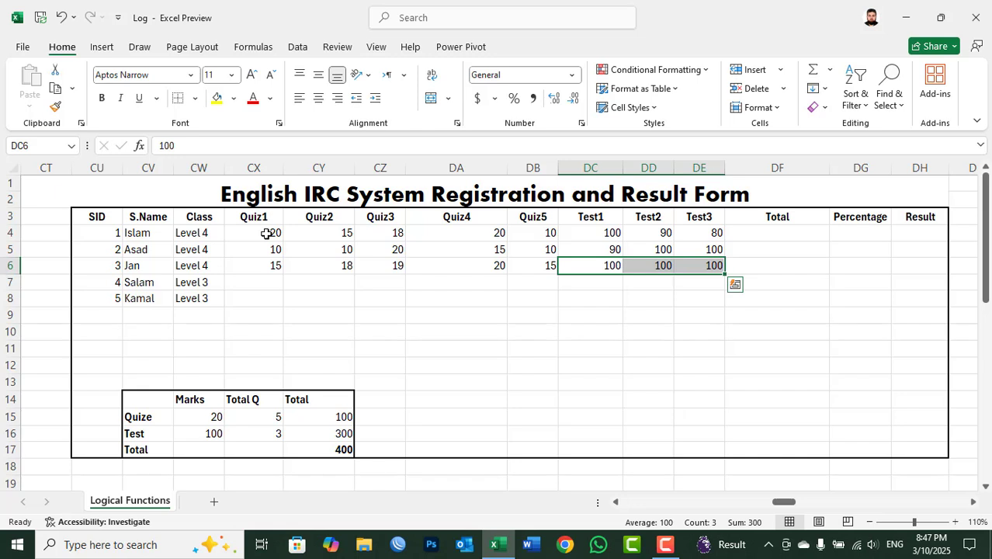
Step: Enter the quiz marks 10, 5, 15, 20 and 10 for SID 5 in CX8:DB8
key(Down)
key(Left)
key(Left)
key(Left)
key(Left)
key(Left)
key(Down)
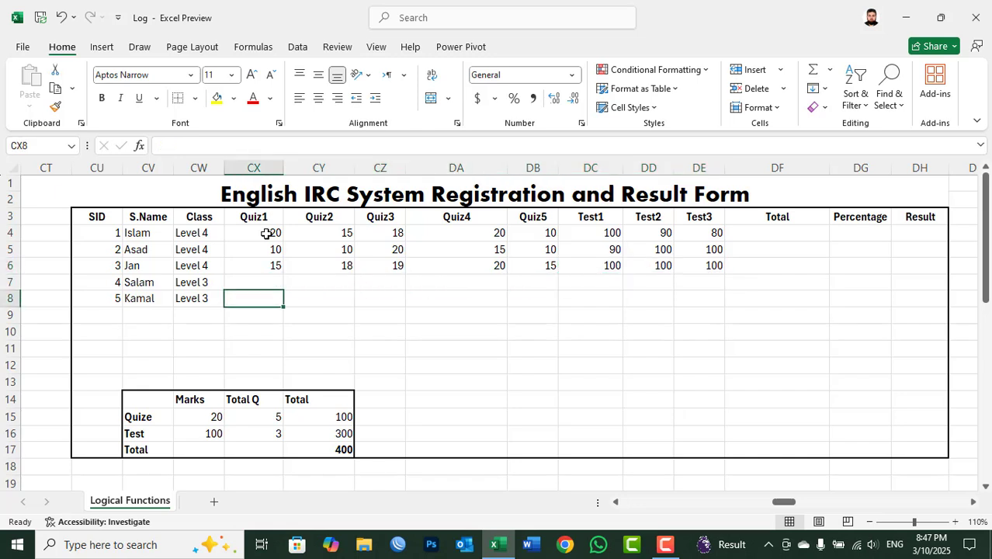
key(Right)
key(Left)
text(10)
key(Right)
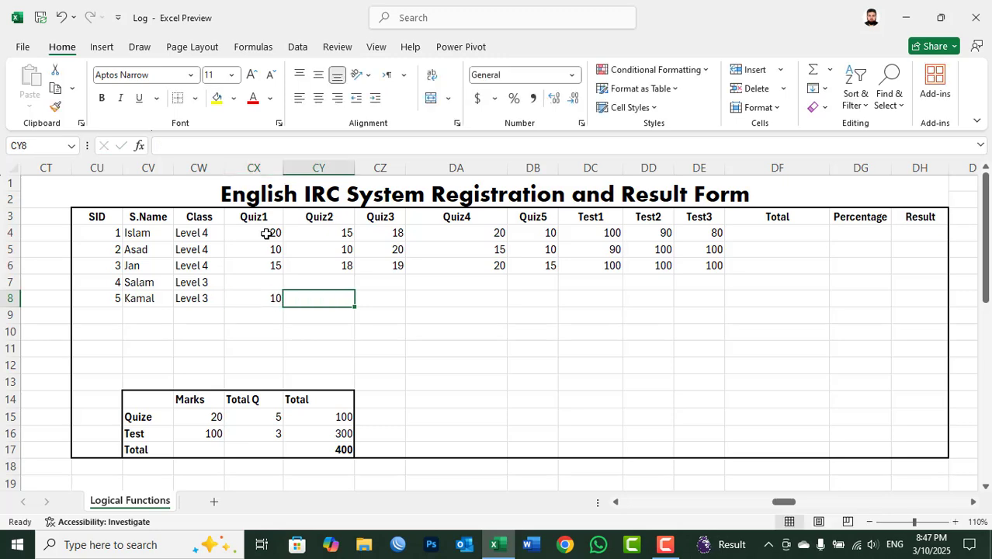
text(5)
key(Right)
text(10)
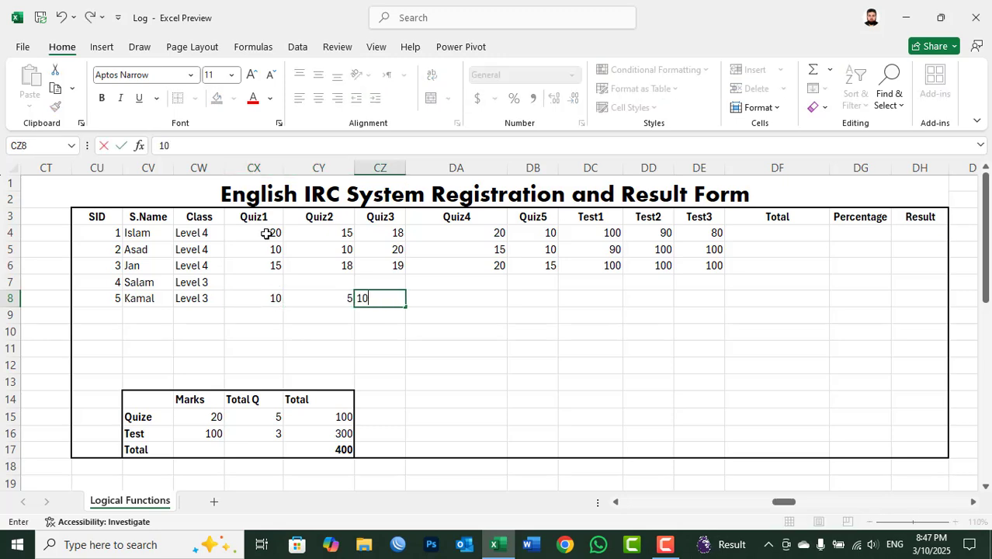
key(BackSpace)
text(5)
key(Right)
text(20)
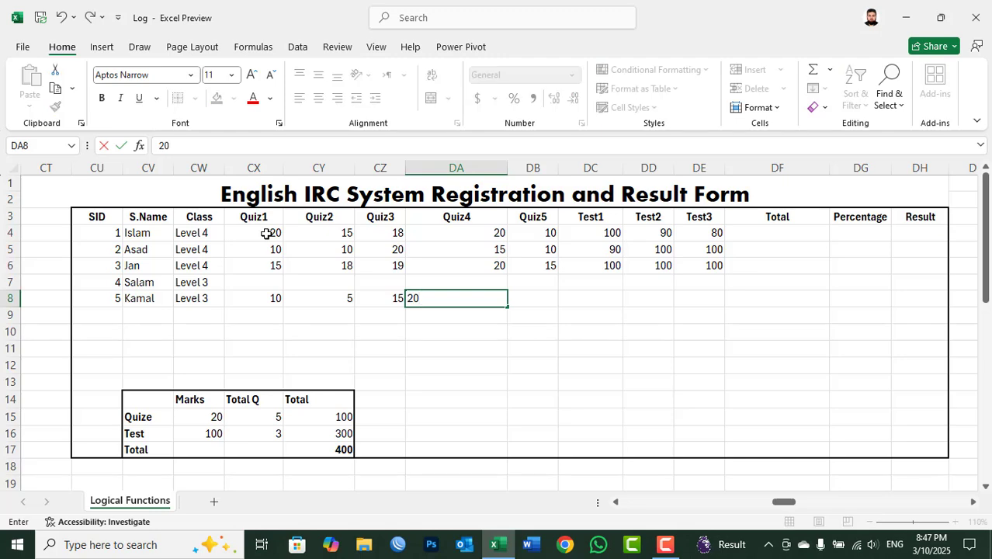
key(Right)
text(10)
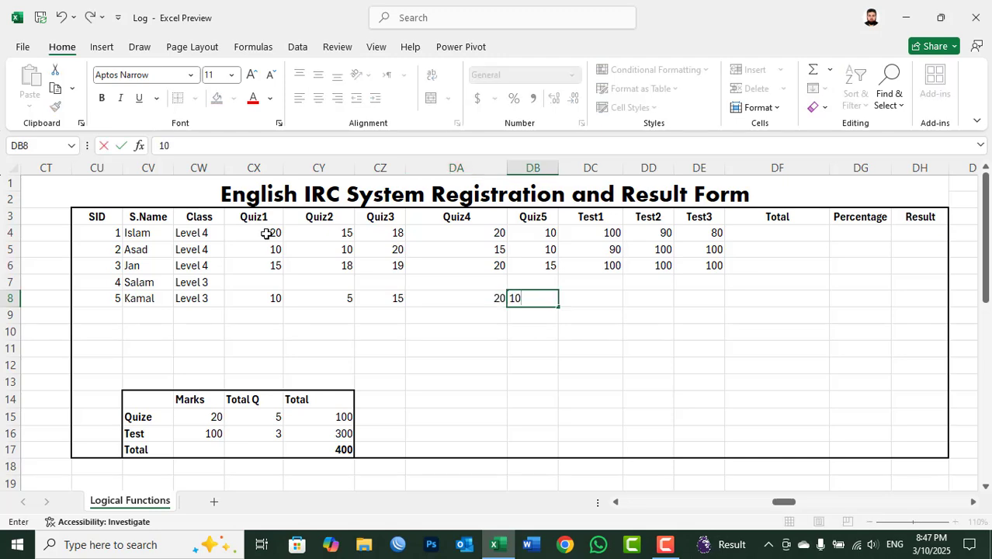
key(Right)
Step: Enter the test marks 70, 50 and 65 for SID 5 in DC8:DE8
text(70)
key(Right)
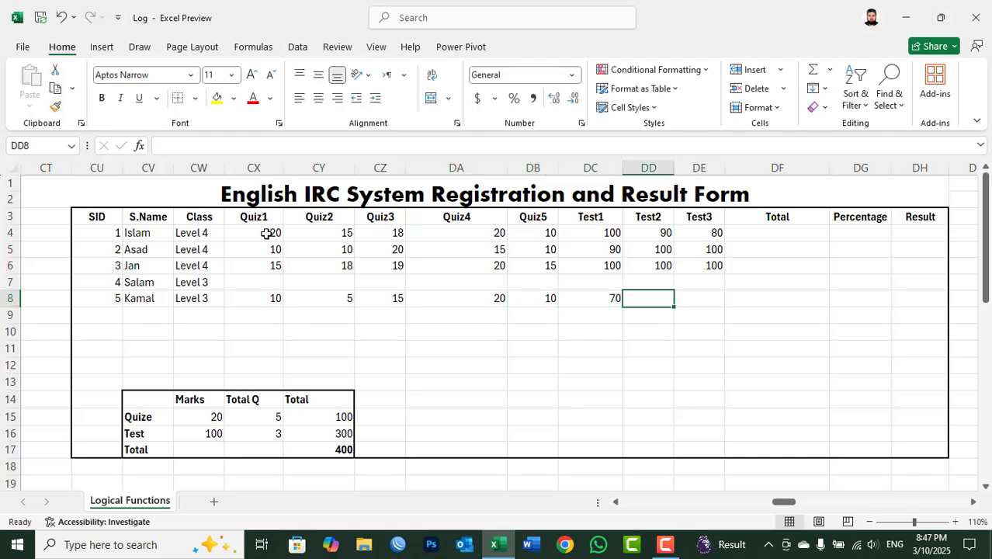
text(50)
key(Right)
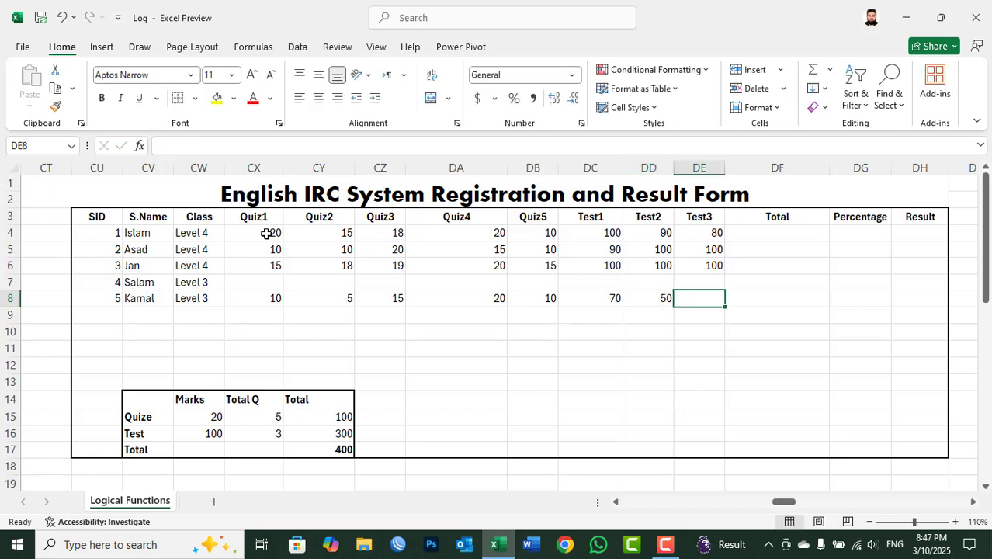
text(65)
key(Right)
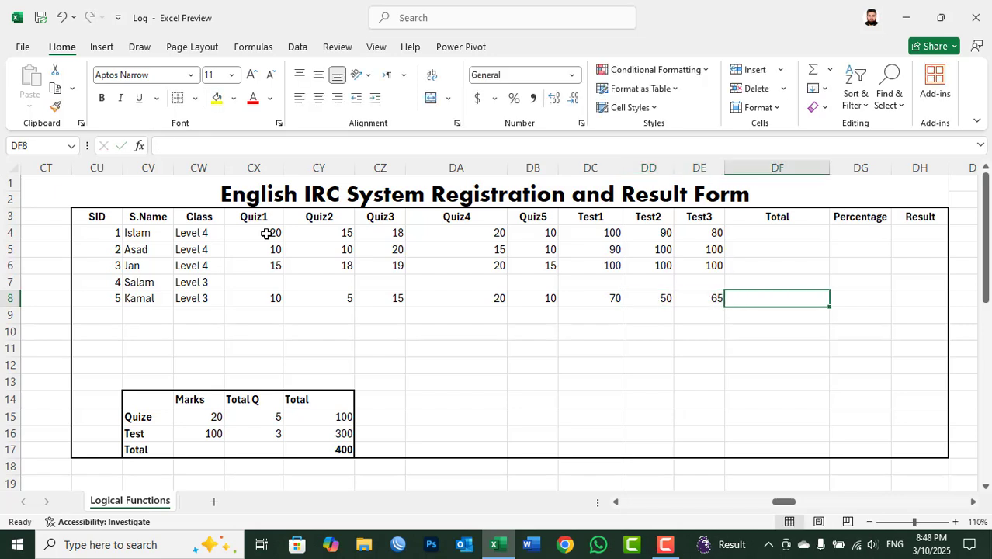
Step: Start a SUM formula in DF4 that includes the three test marks DE4, DD4 and DC4
key(Up)
key(Up)
key(Up)
key(Up)
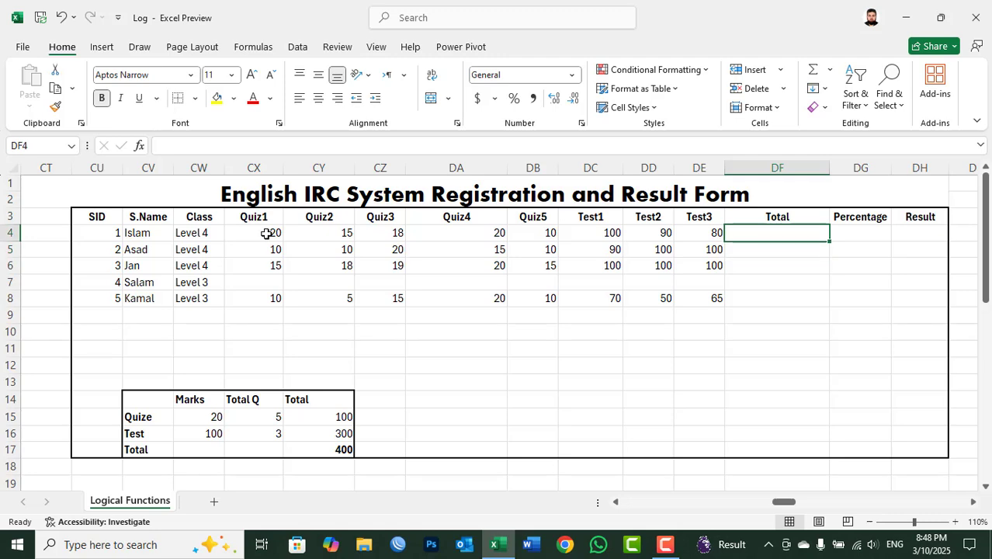
text(=sum)
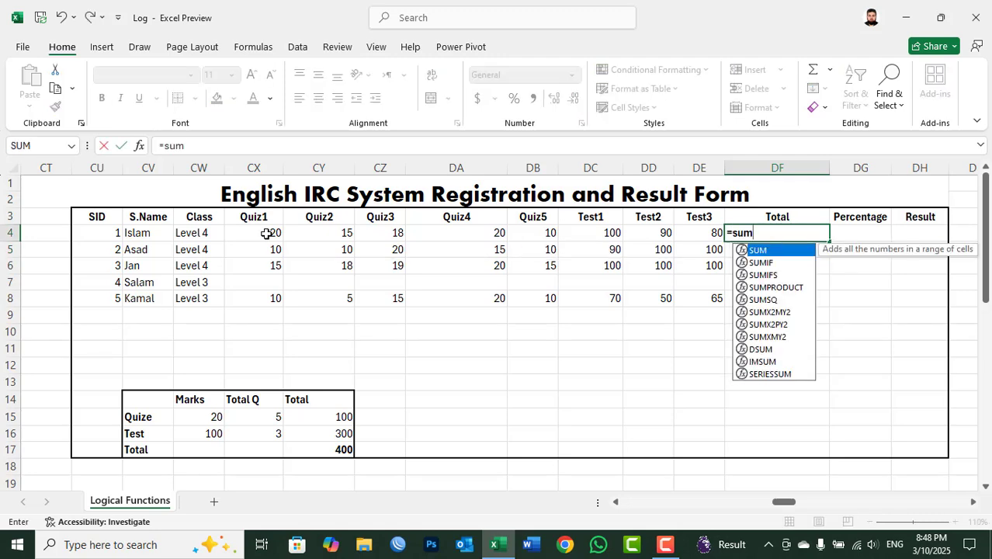
text(()
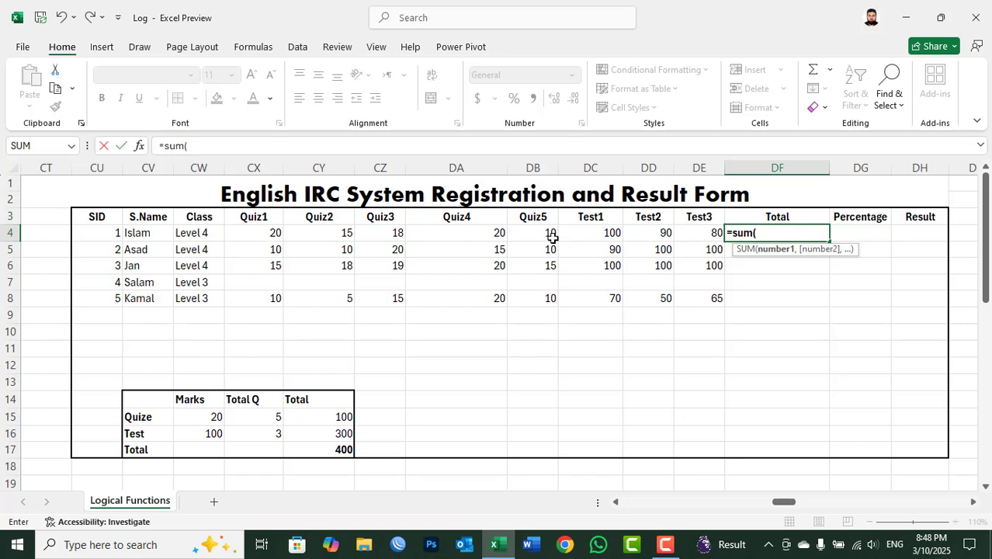
click(706, 233)
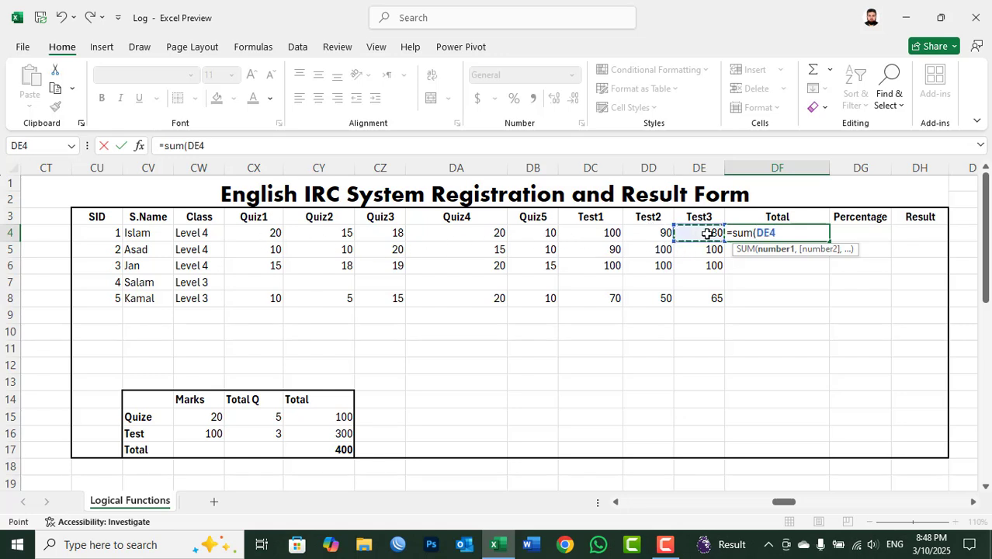
text(,)
click(630, 236)
text(,)
text(,)
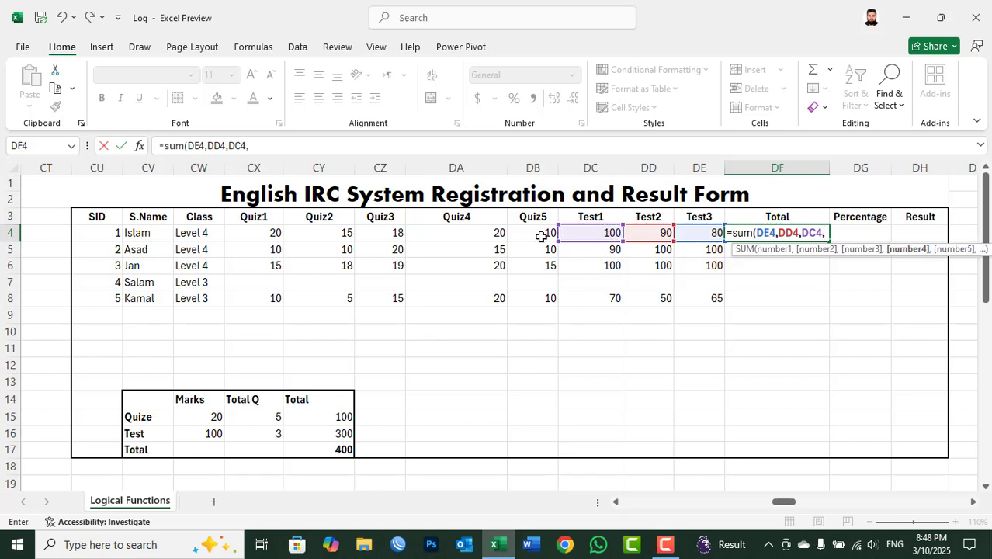
Step: Add the quiz marks DB4, DA4, CZ4, CY4 and CX4 to complete the SUM in DF4, and copy the formula down to DF8
click(543, 234)
text(,)
click(484, 234)
text(,)
click(397, 234)
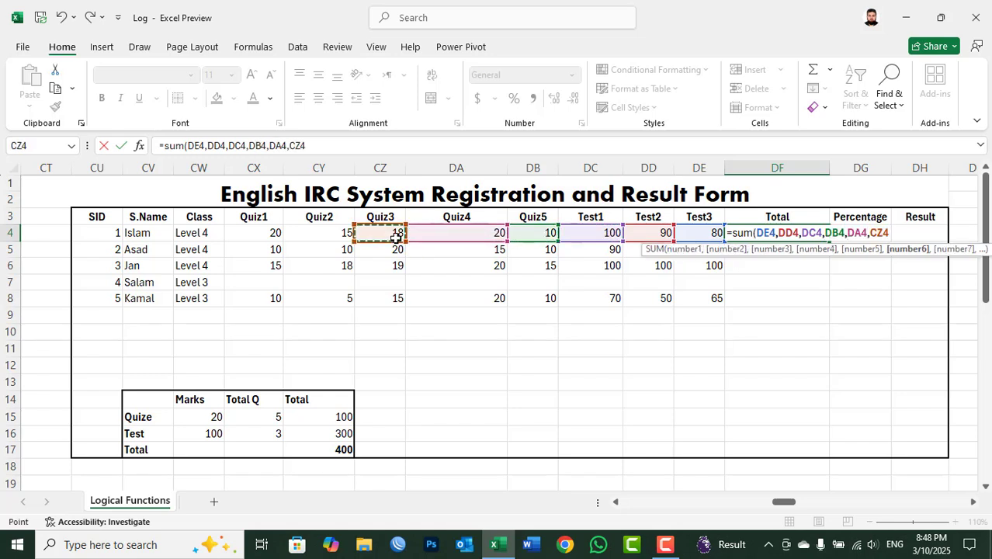
text(,)
click(333, 233)
text(,)
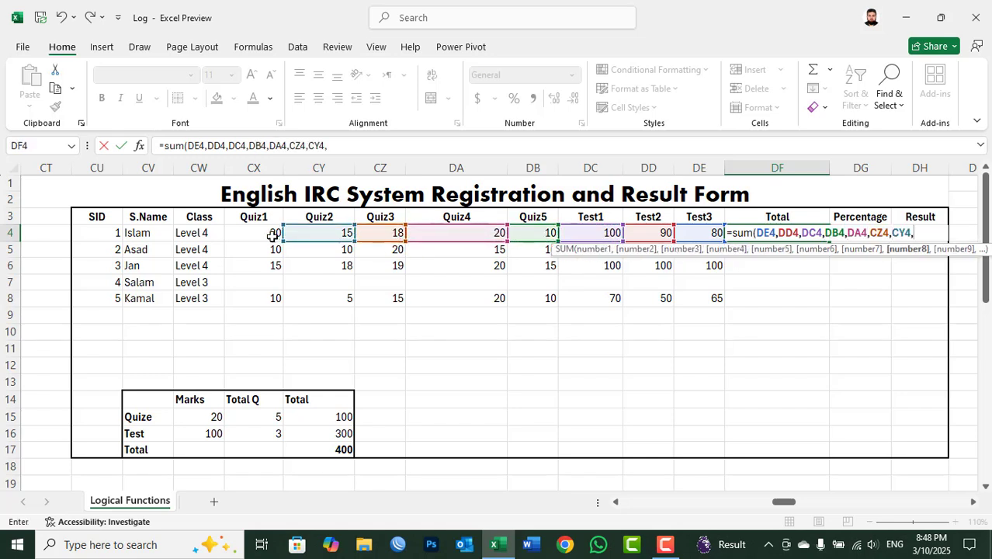
click(273, 234)
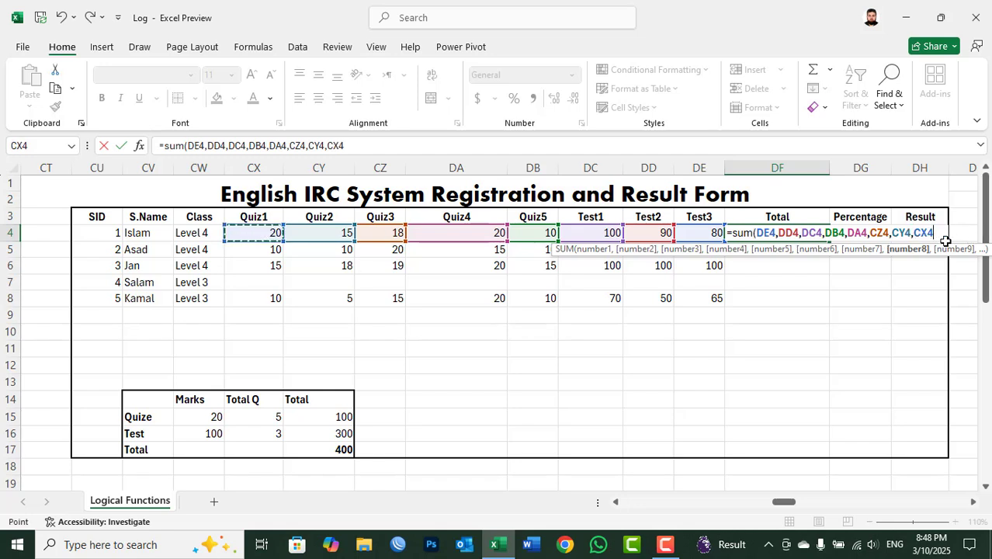
text())
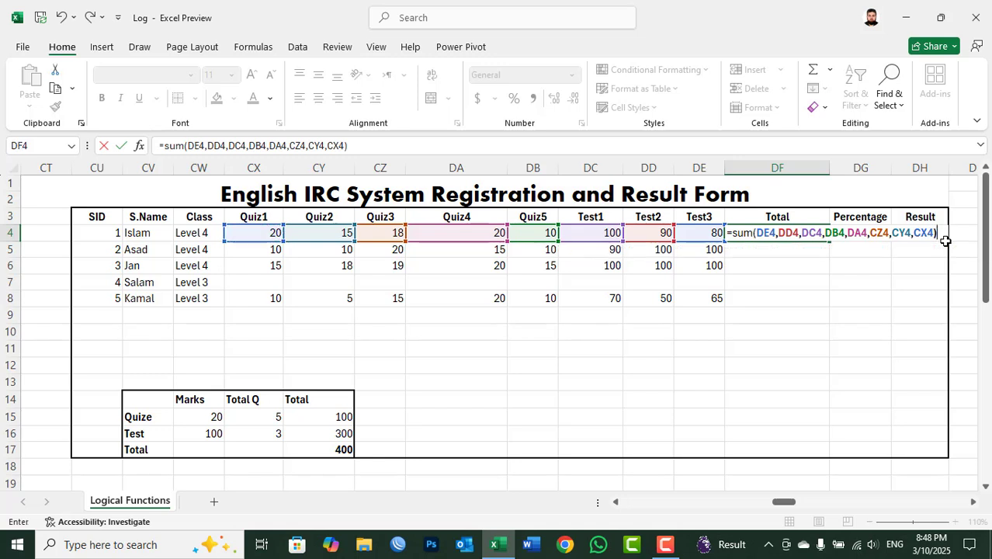
key(Return)
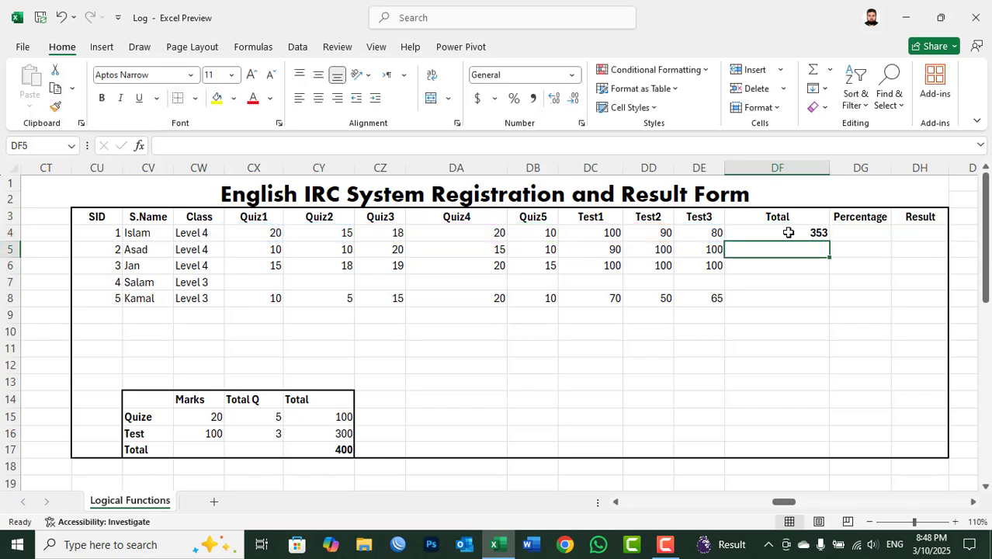
drag(788, 233, 785, 294)
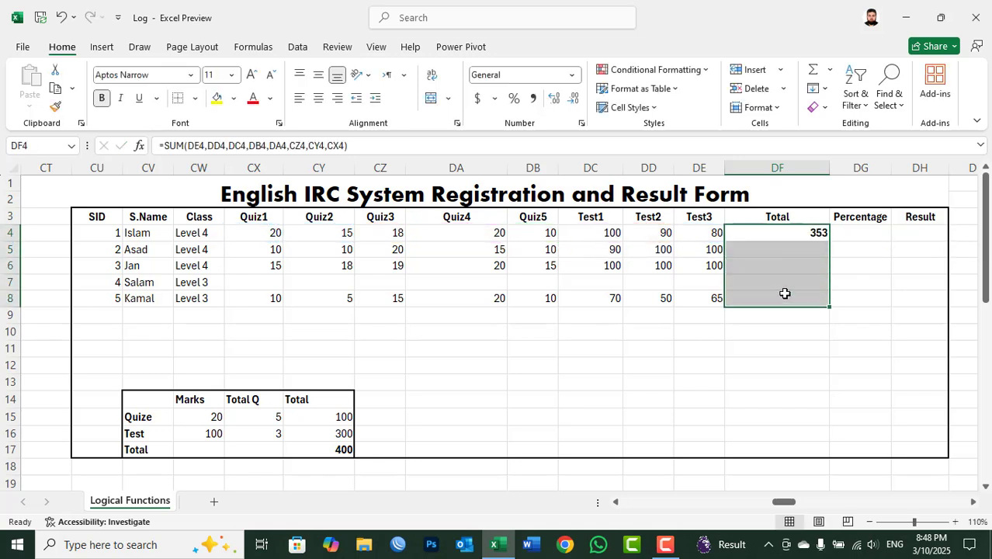
key(ctrl+d)
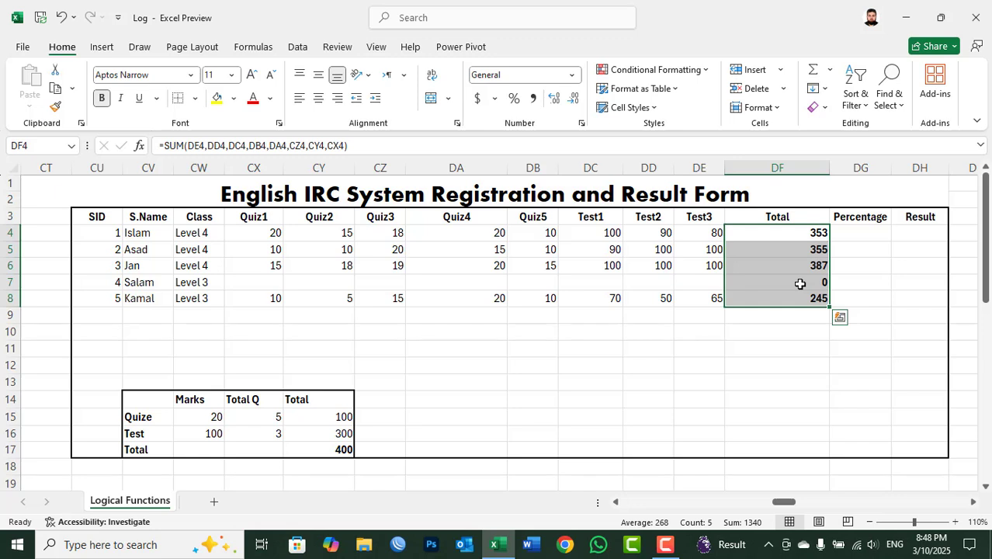
Step: Fill all quiz and test marks for SID 4 in CX7:DE7 with 0
drag(257, 283, 683, 283)
text(0)
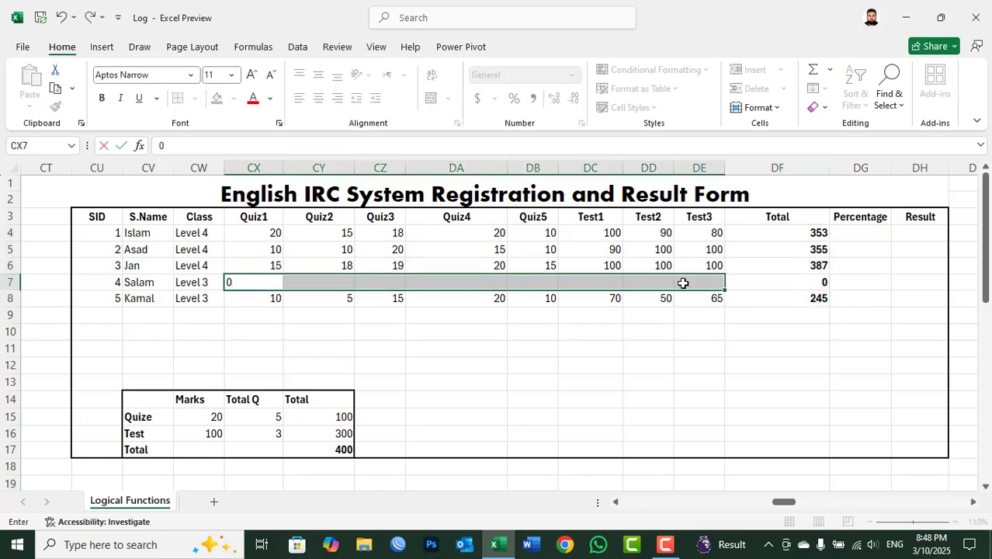
key(ctrl+Return)
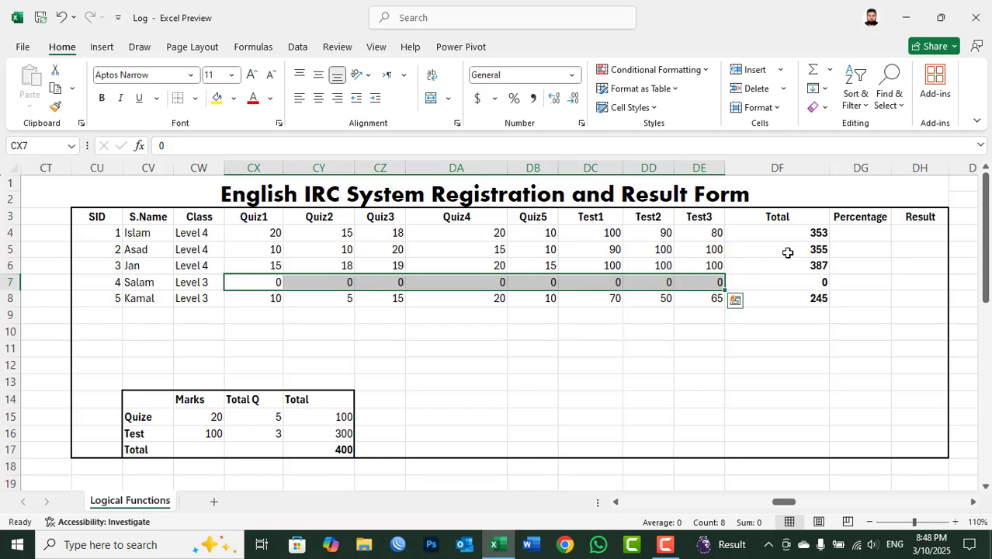
Step: Calculate the percentage in DG4 with =DF4*100/400 and copy the formula down to DG8
click(842, 235)
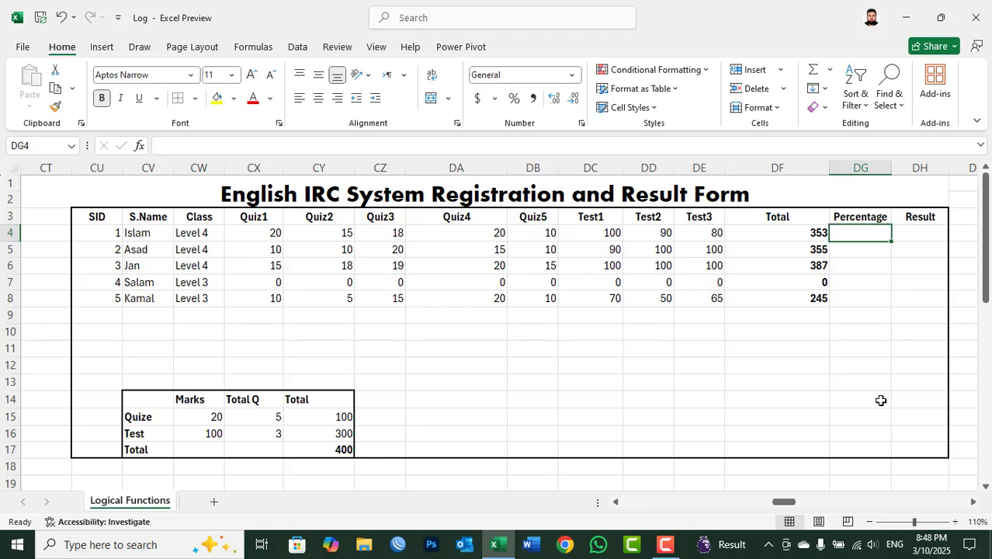
text(=)
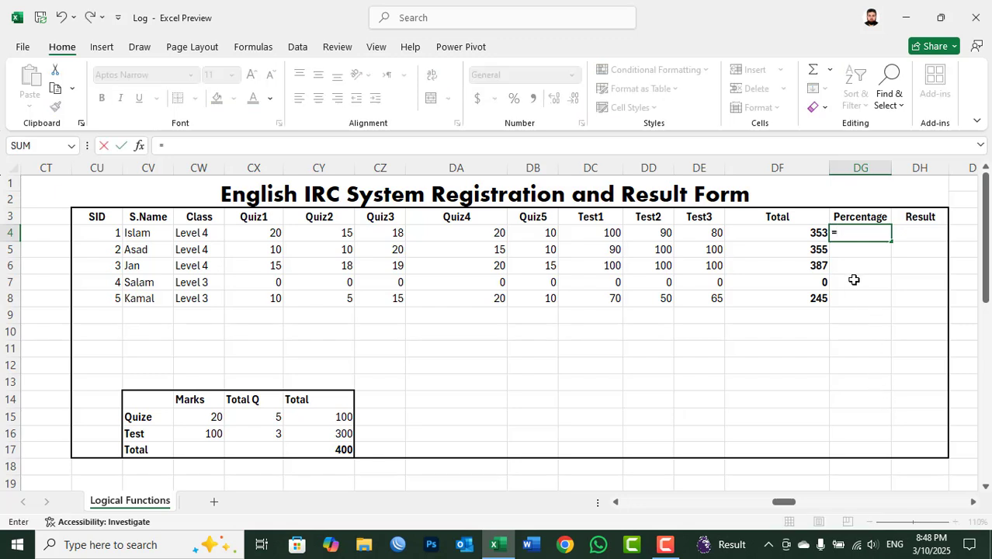
click(811, 233)
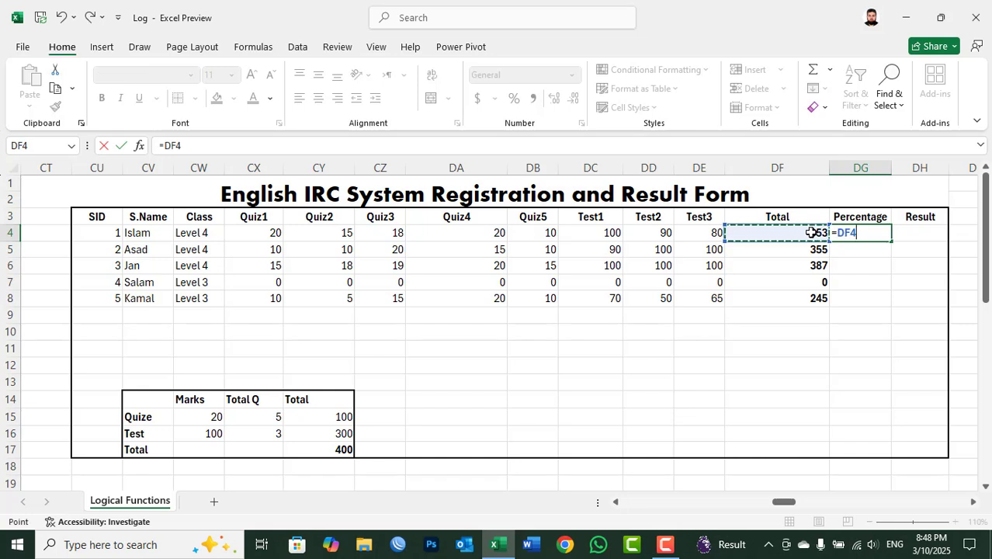
text(*100)
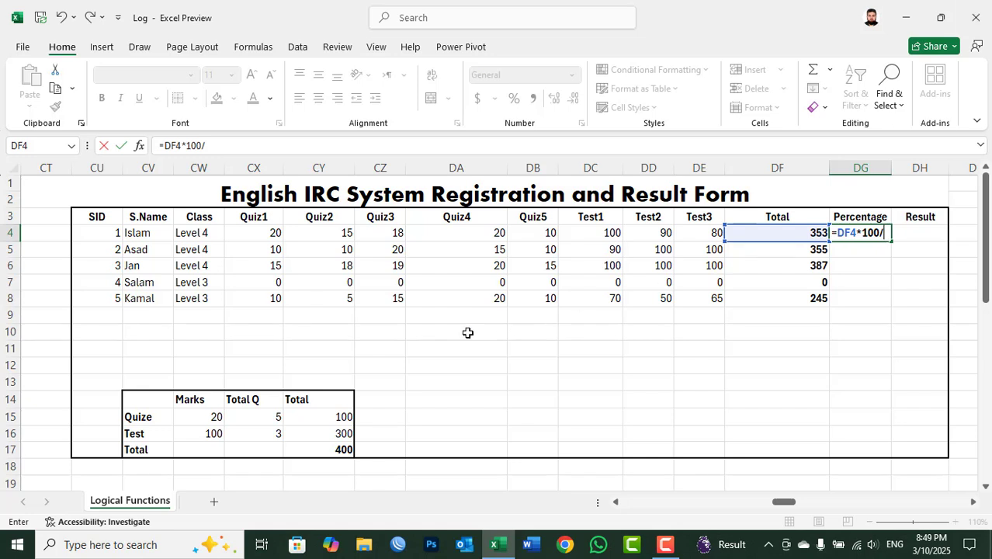
text(/)
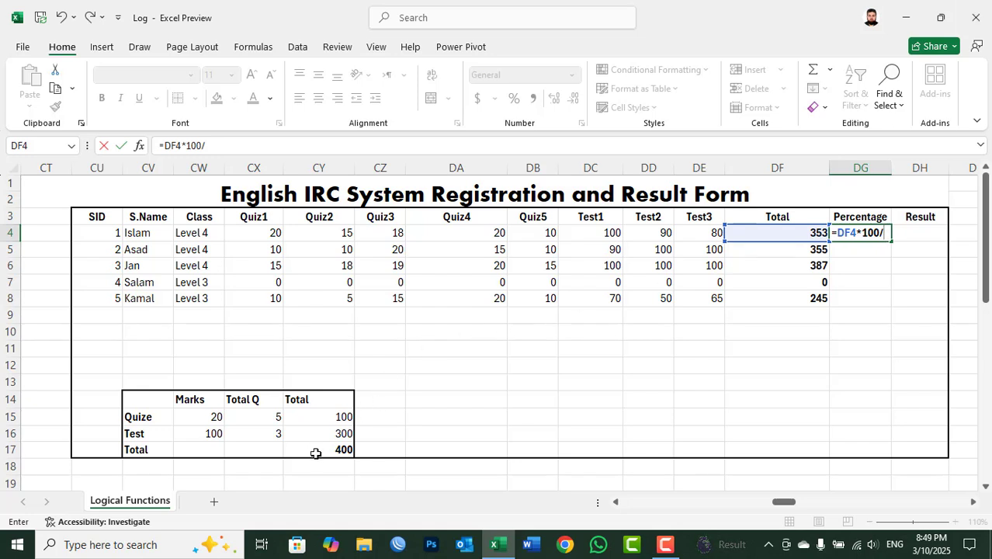
text(400)
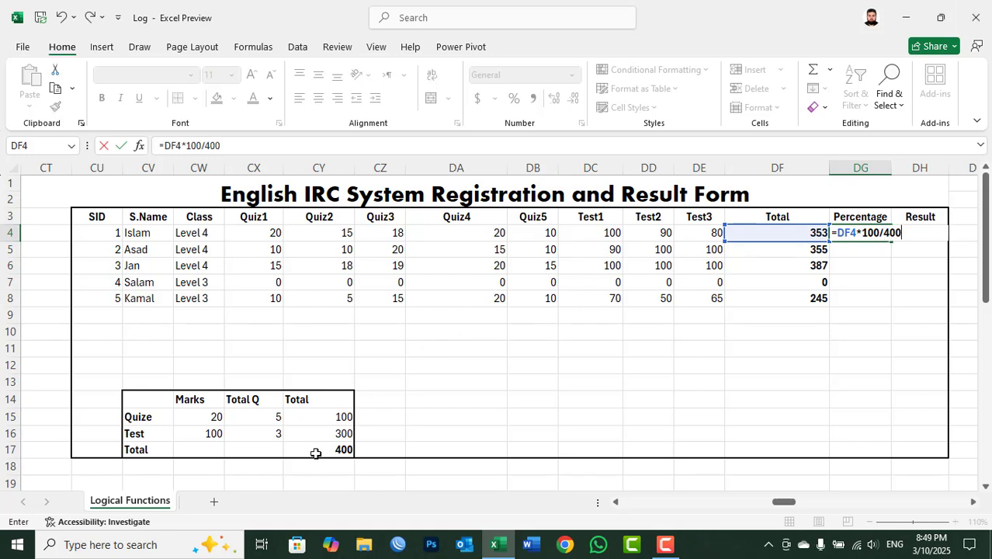
key(Return)
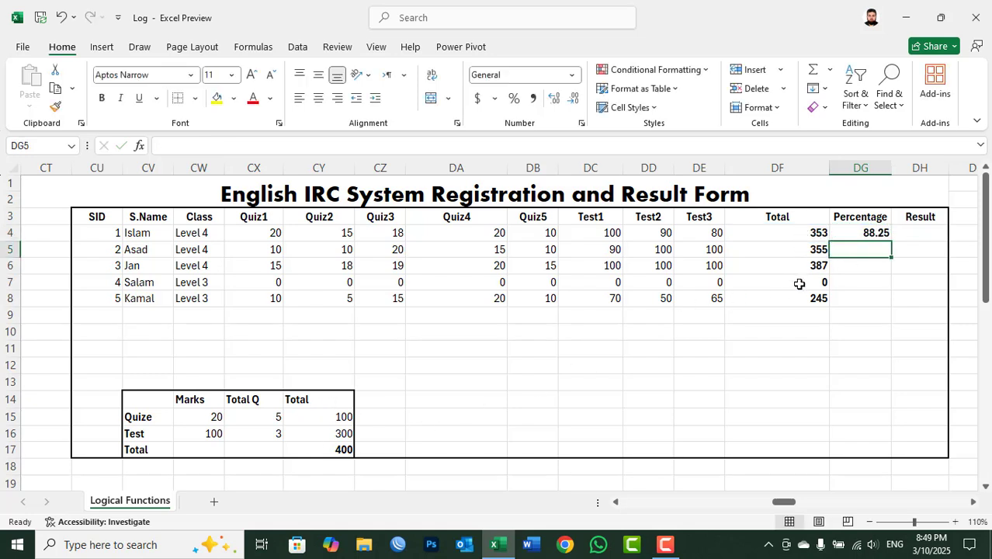
drag(860, 233, 862, 291)
key(ctrl+d)
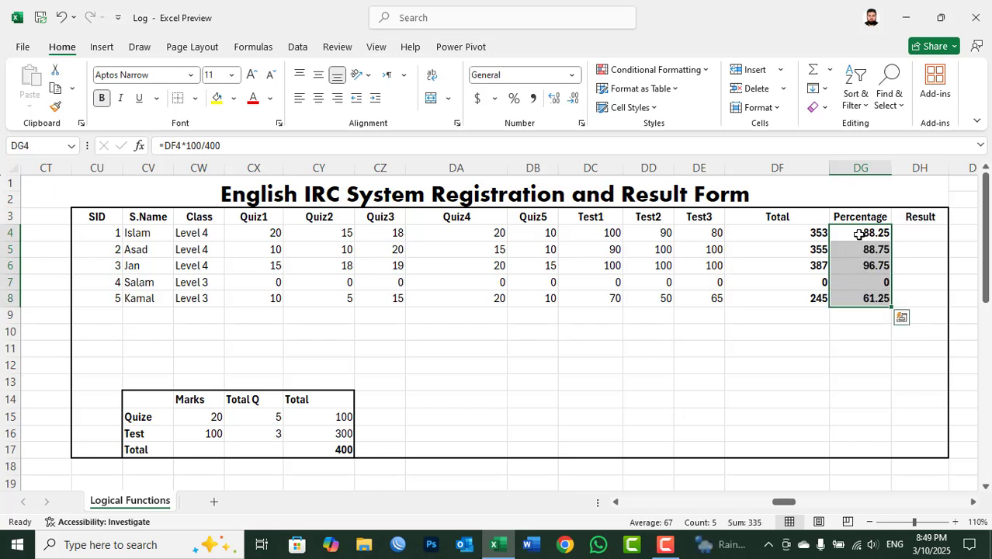
click(847, 268)
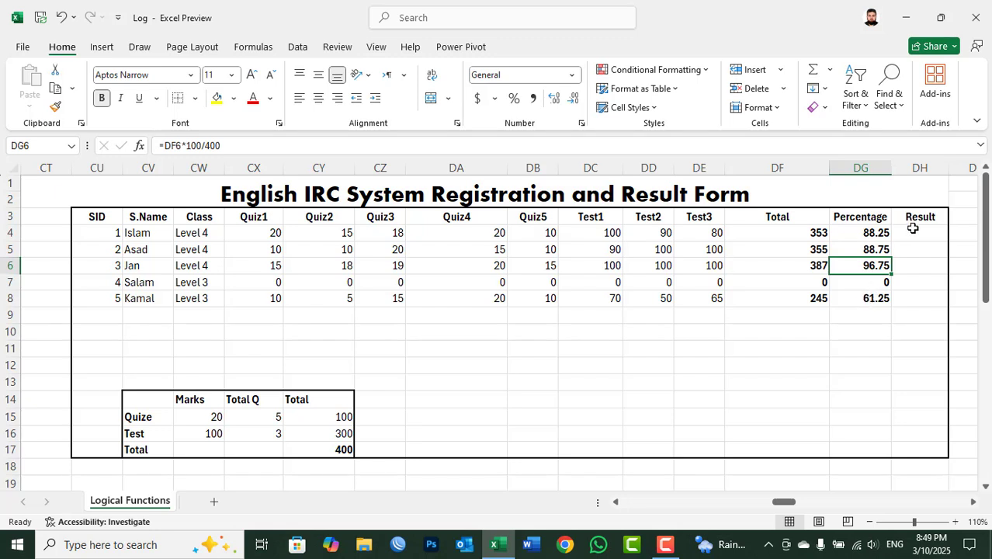
Step: Start a nested IF formula in DH4 that returns "A+" when DG4>=90, and open a second IF as its false value
click(911, 226)
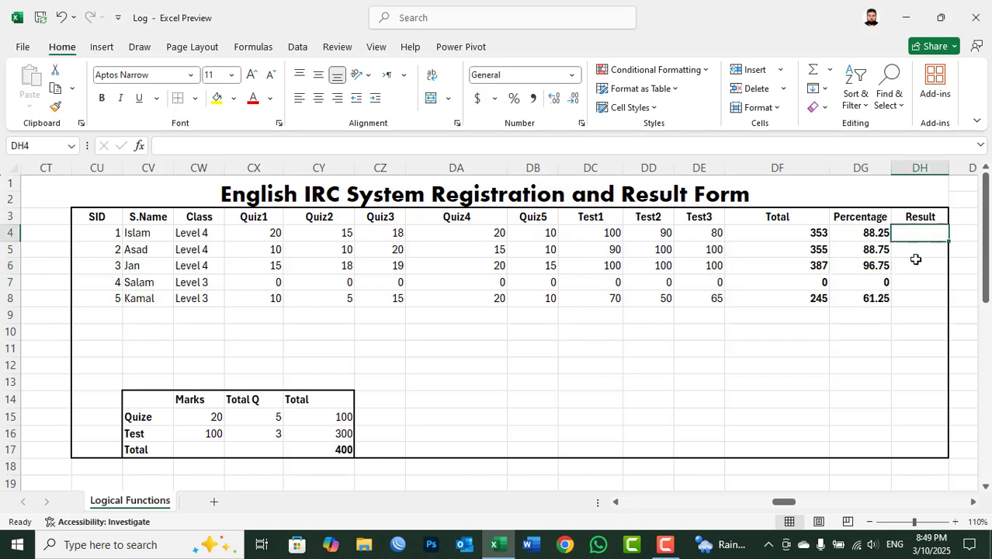
click(921, 218)
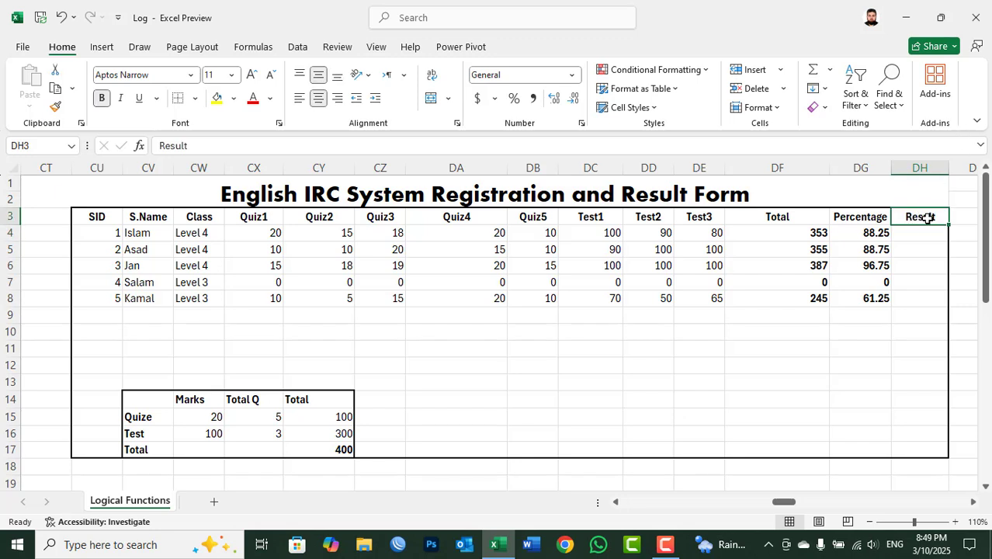
click(922, 228)
text(=if()
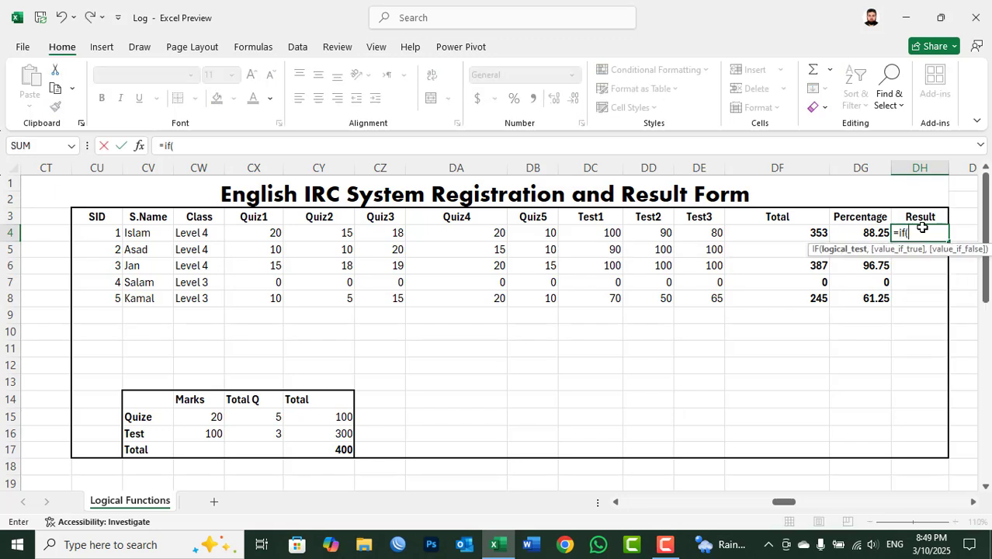
key(Left)
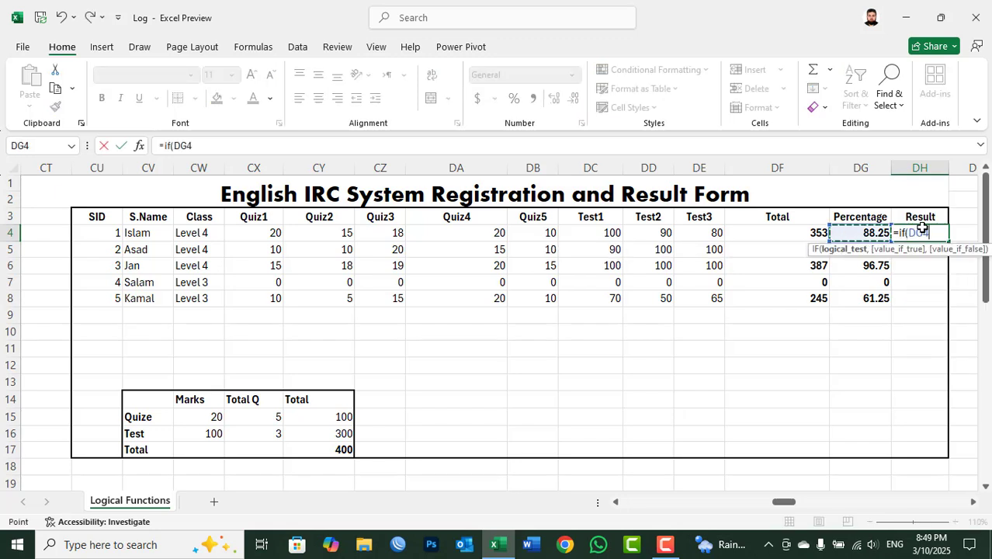
text(>=90)
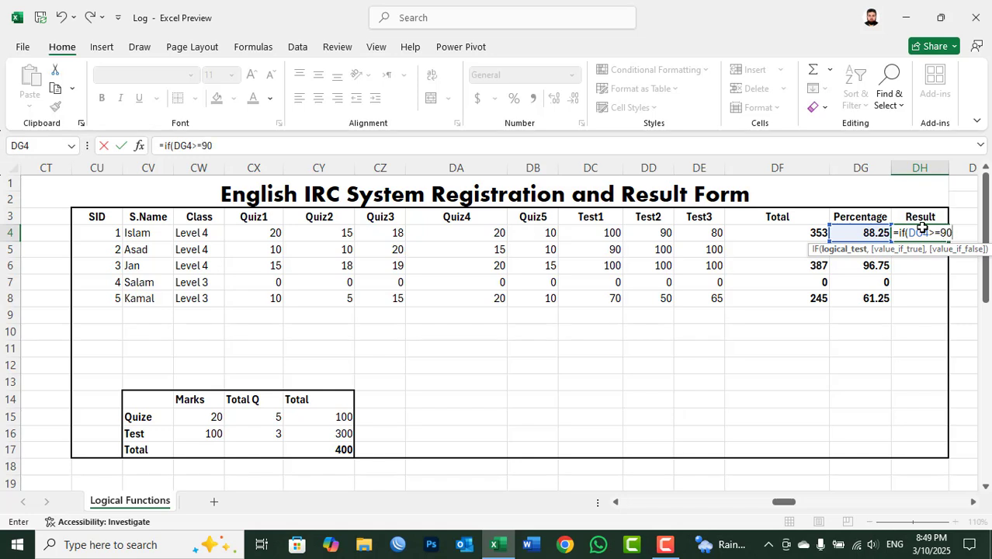
text(,")
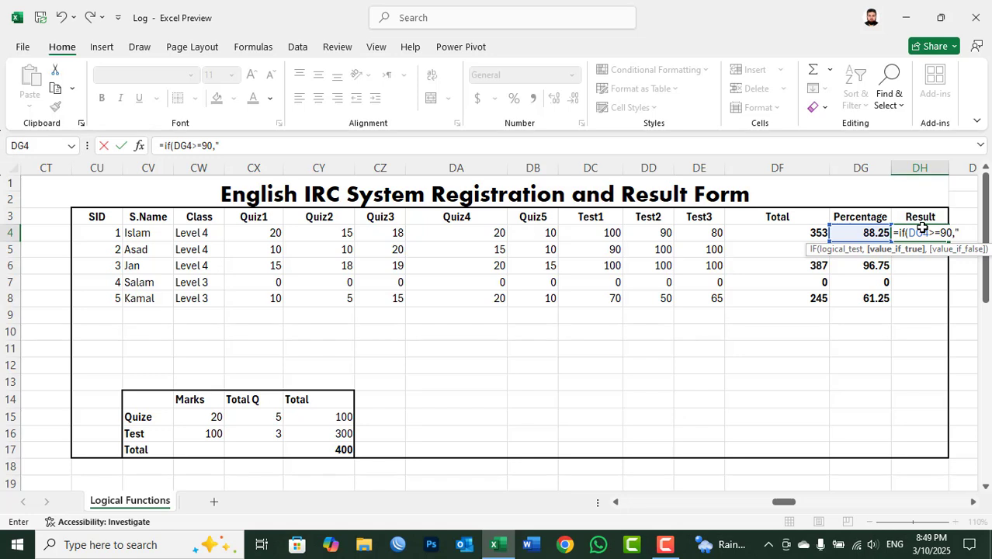
text(A+",if()
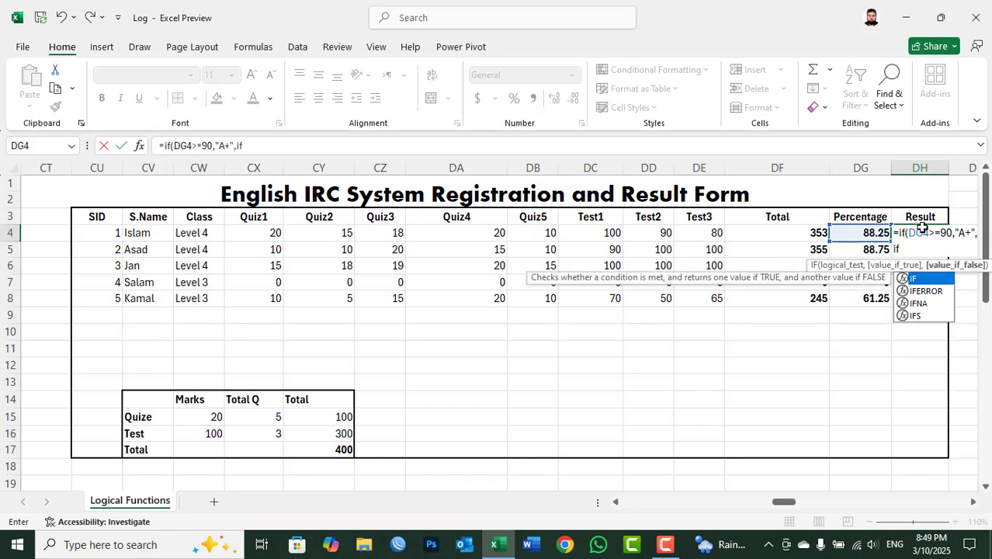
Step: Make the second IF in DH4 return "B+" when DG4>=80, and open a third IF as its false value
click(878, 236)
text(>=)
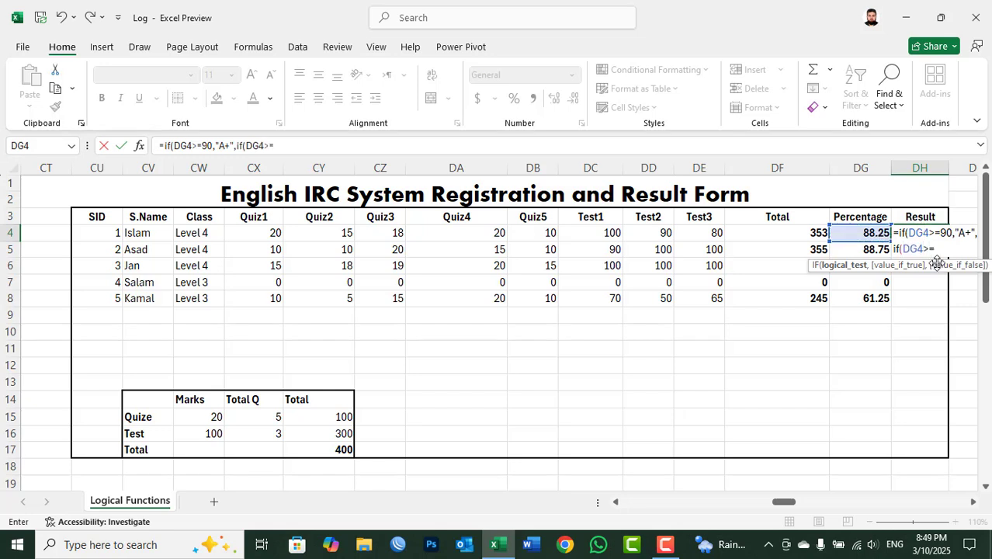
text(80,)
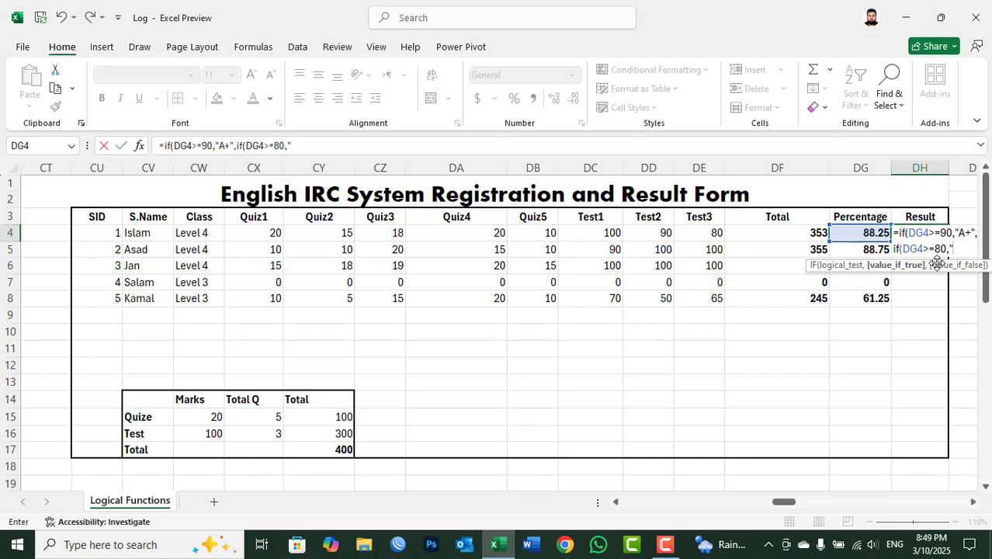
text("B+",if()
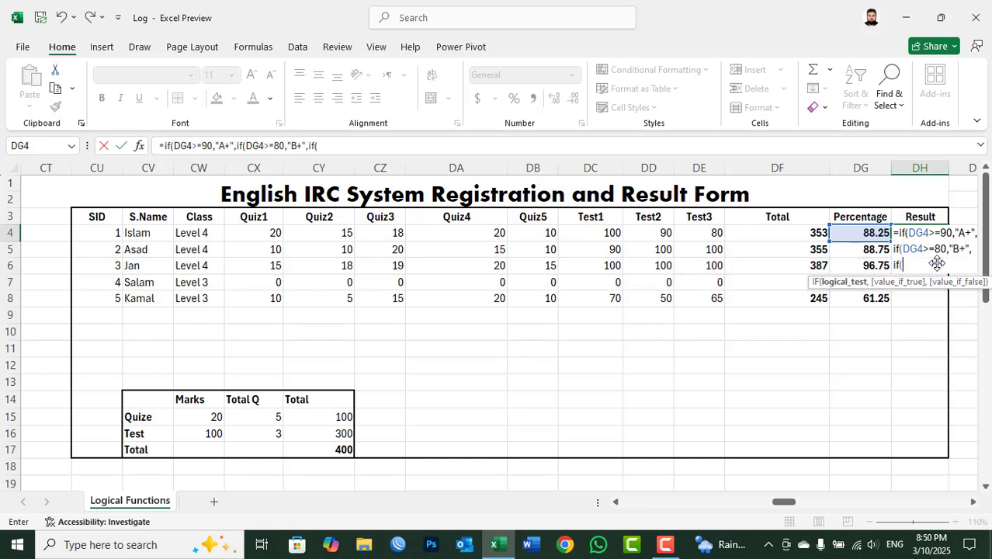
Step: Make the third IF in DH4 return "C" when DG4>=70, and open a fourth IF as its false value
click(872, 233)
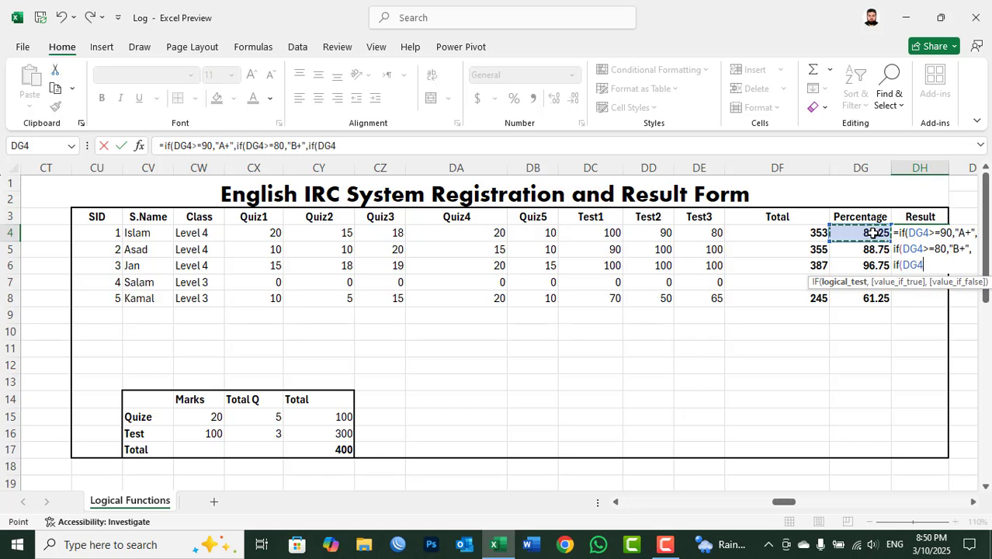
text(>=70,"C)
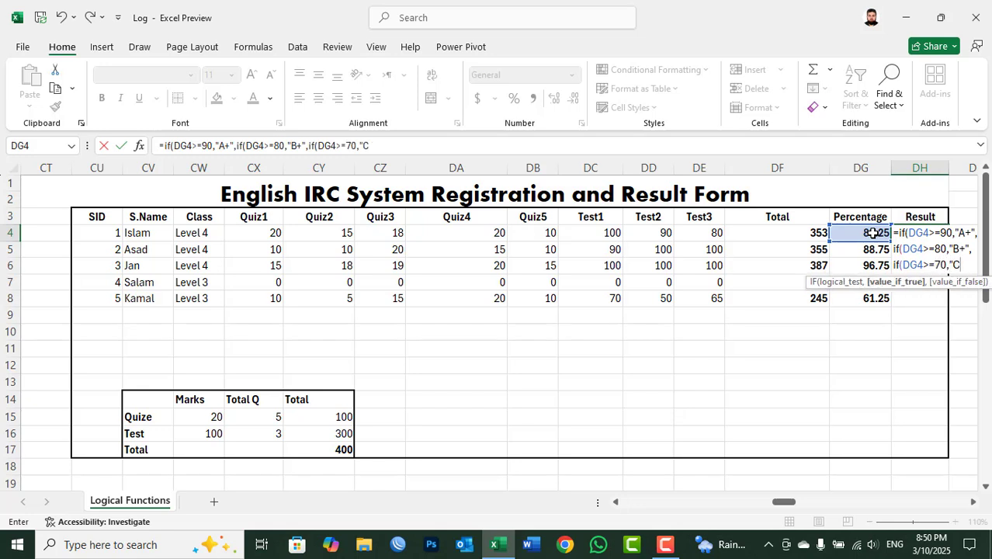
text(",if()
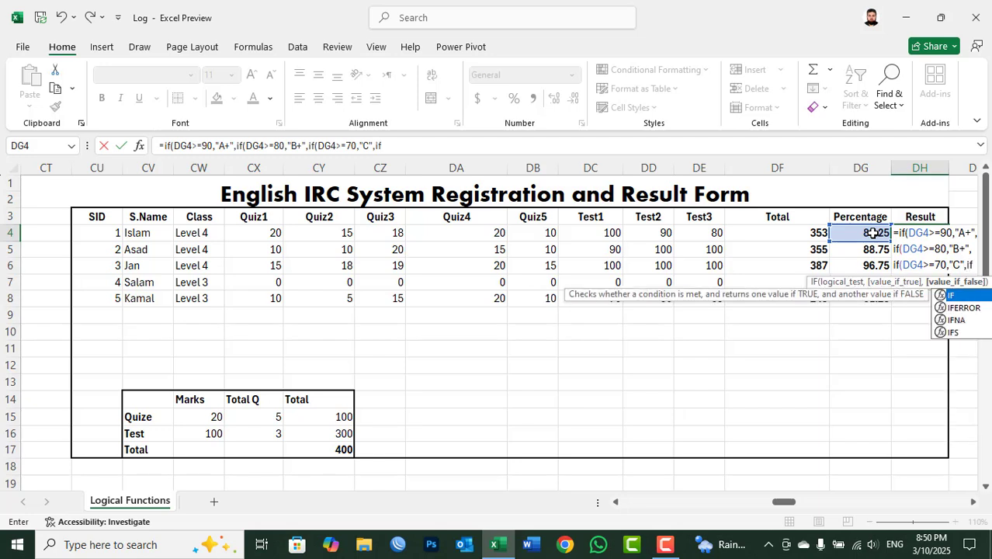
Step: Make the fourth IF in DH4 return "Passed" when DG4>=50, and open a fifth IF as its false value
click(874, 233)
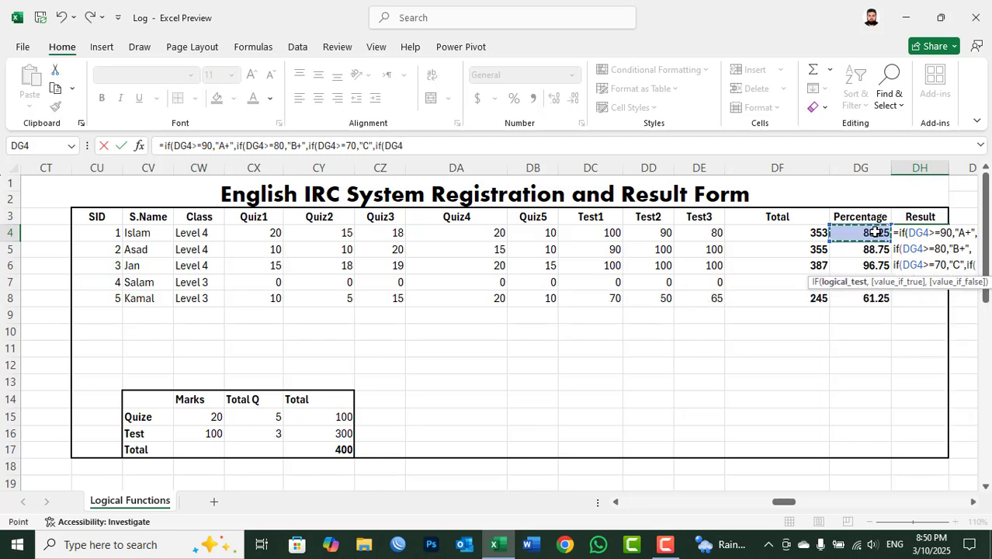
text(>=50)
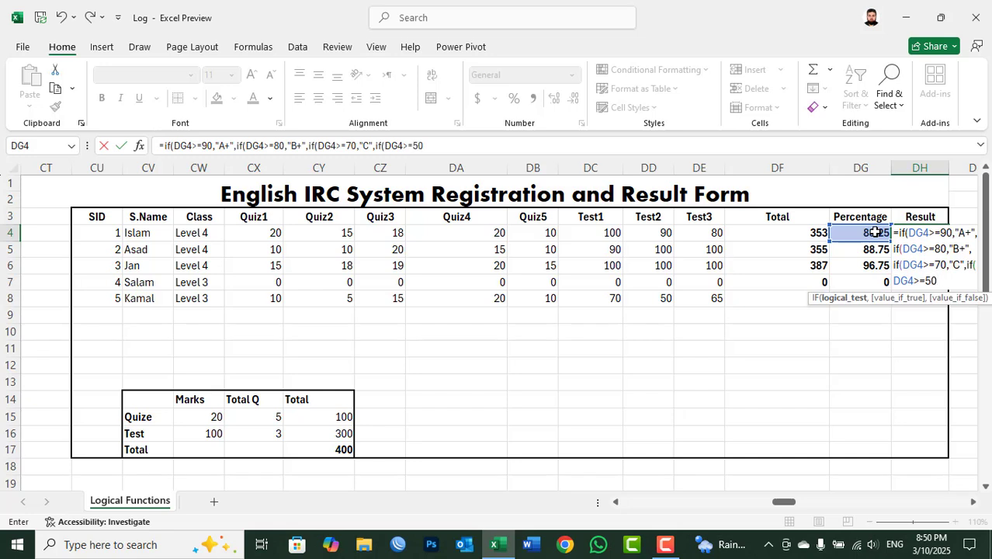
text(,")
text(Passe)
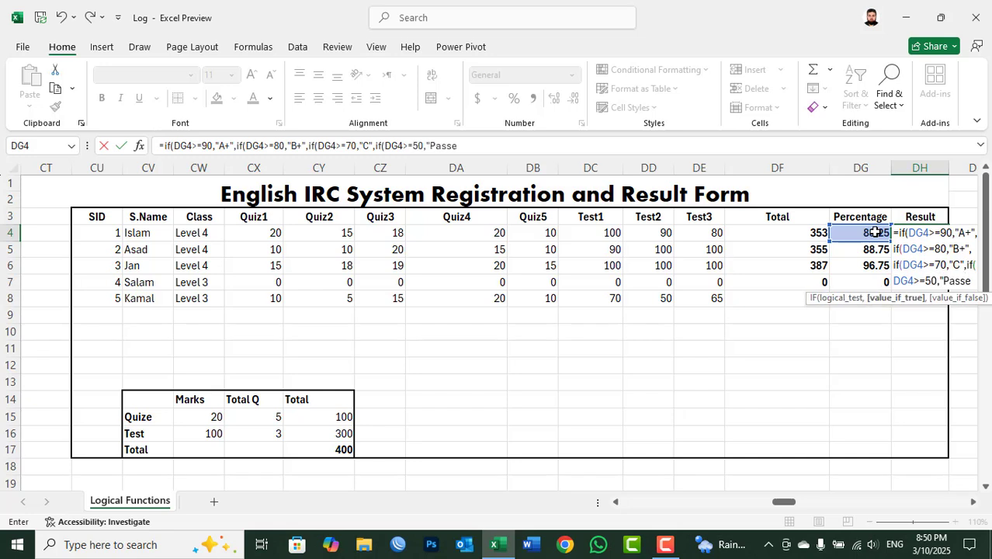
text(d",)
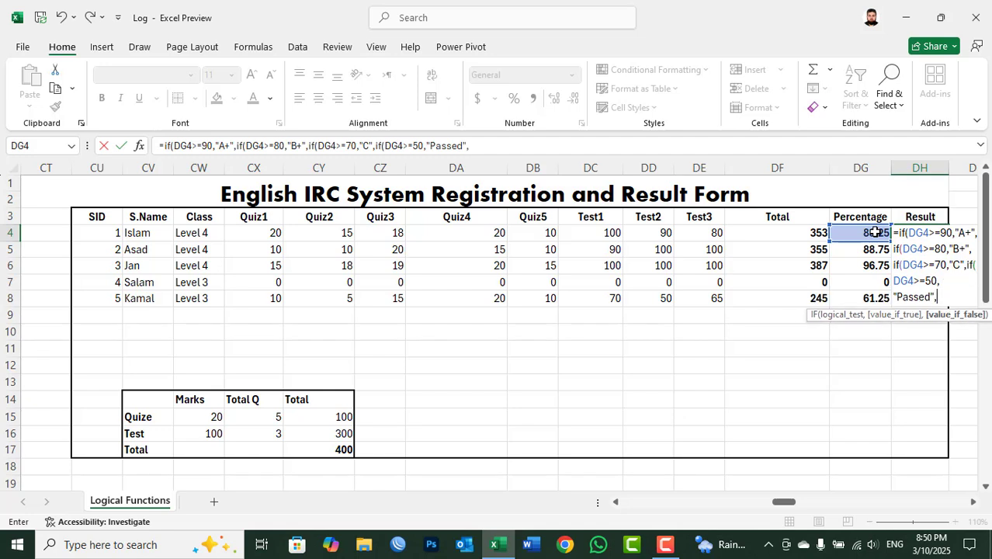
text(if()
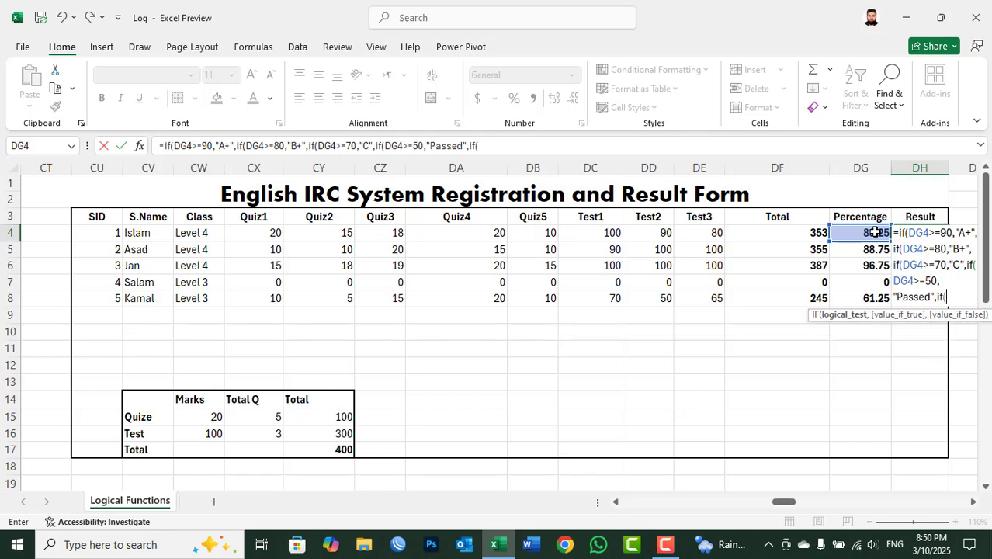
Step: Make the fifth IF in DH4 return "Repeated" when DG4<50
click(875, 232)
text(<)
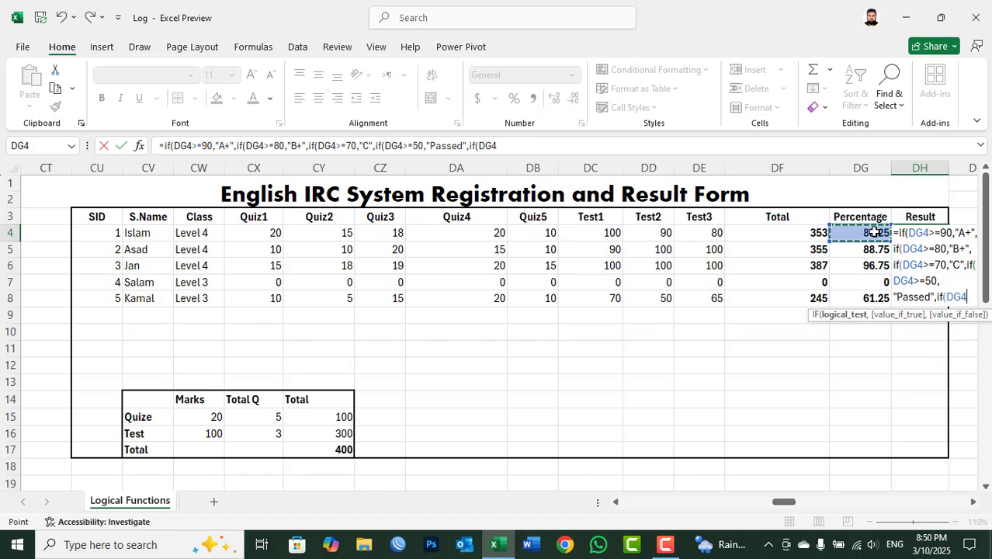
text(=)
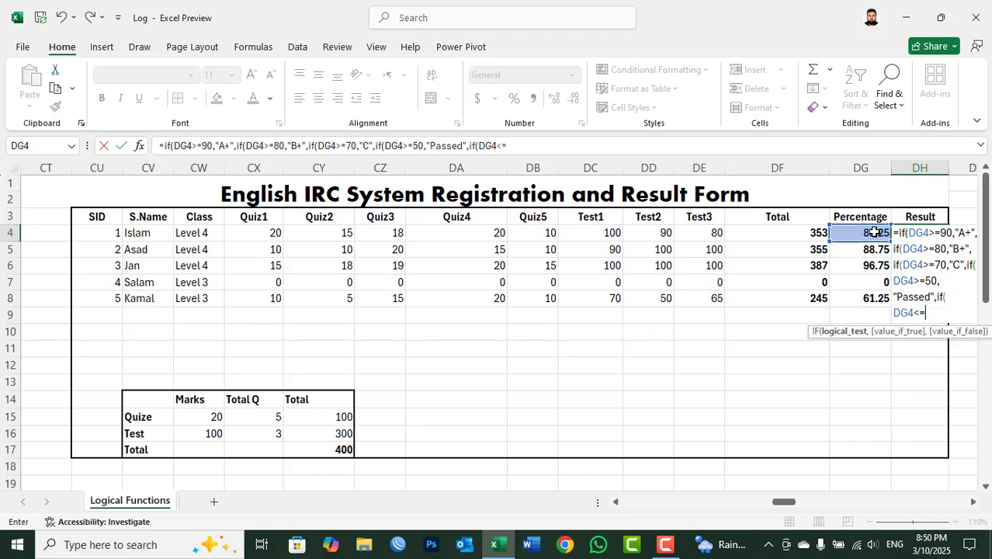
key(BackSpace)
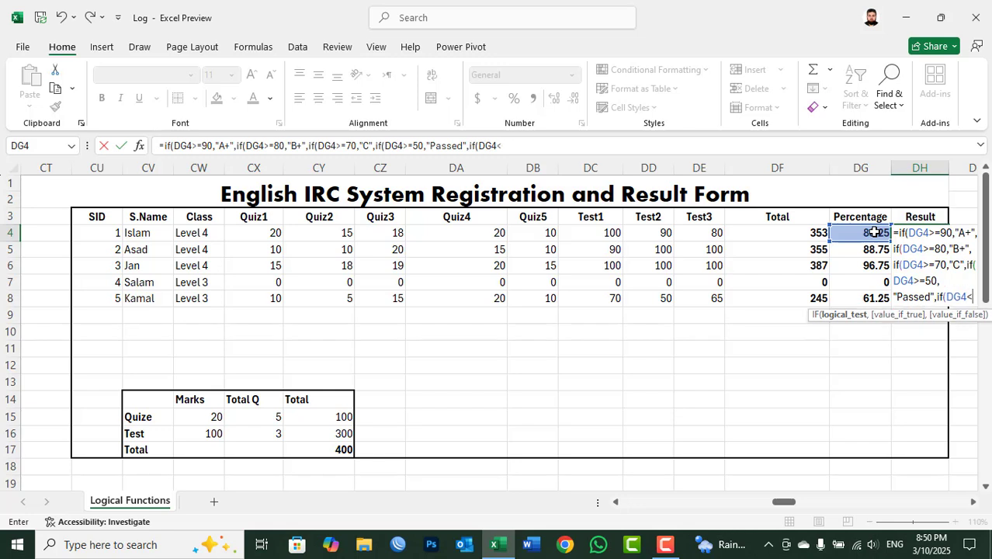
text(500)
key(BackSpace)
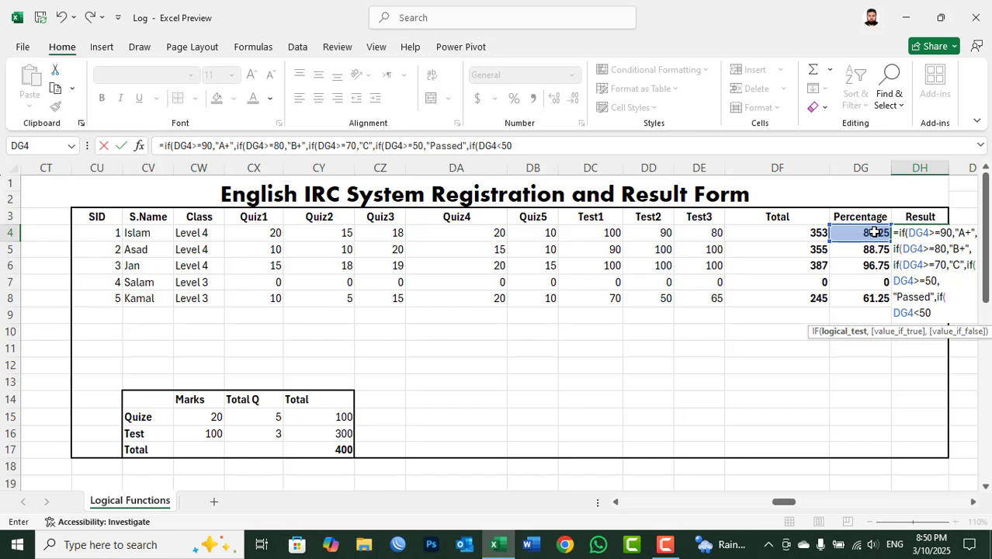
text(,)
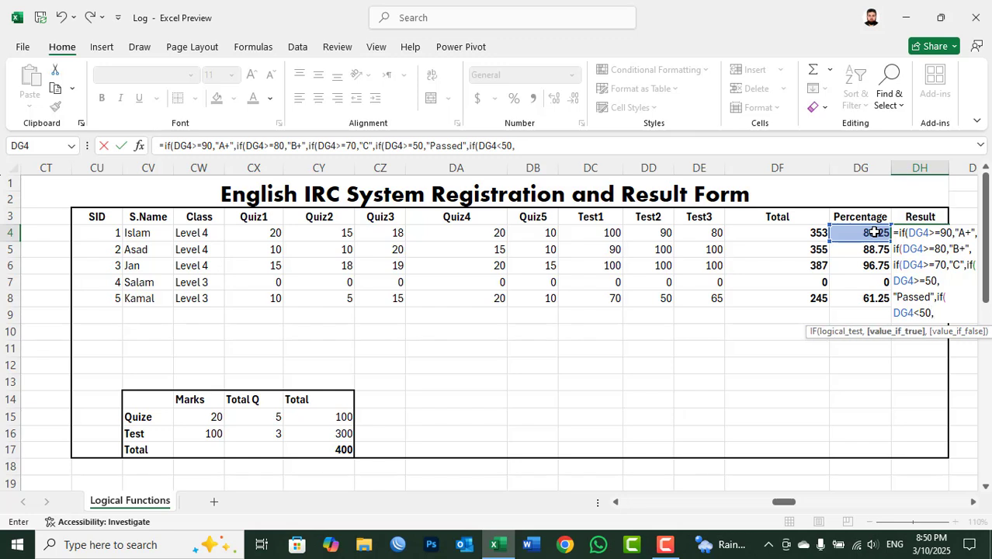
text("Repeated)
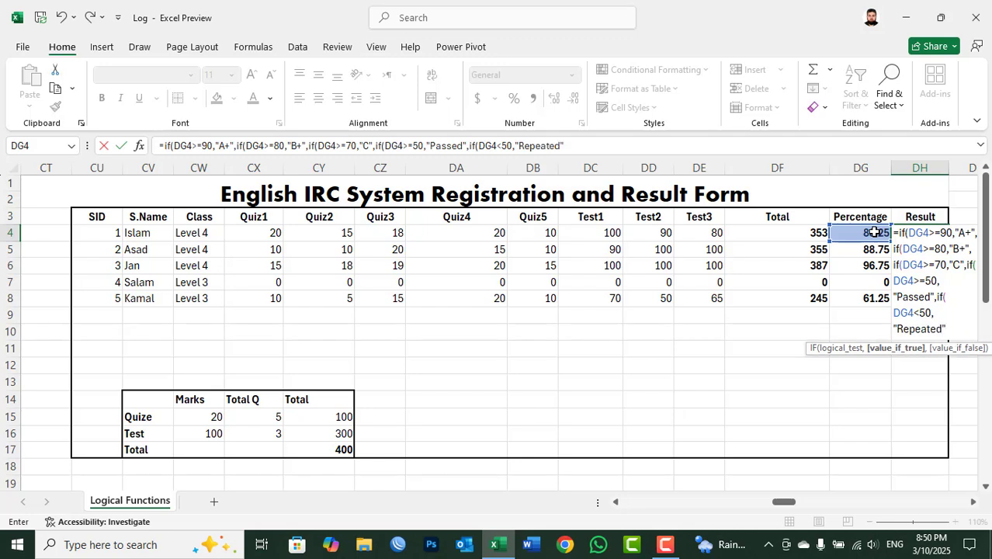
text(","0)
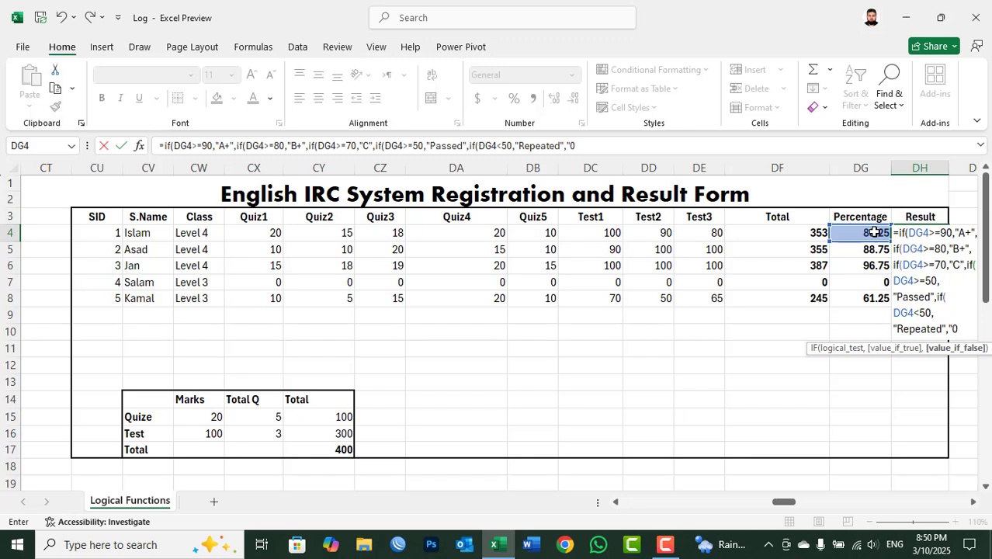
Step: Set the fifth IF's false value to 0, close all five IFs and enter the formula in DH4
key(BackSpace)
text(0)))))
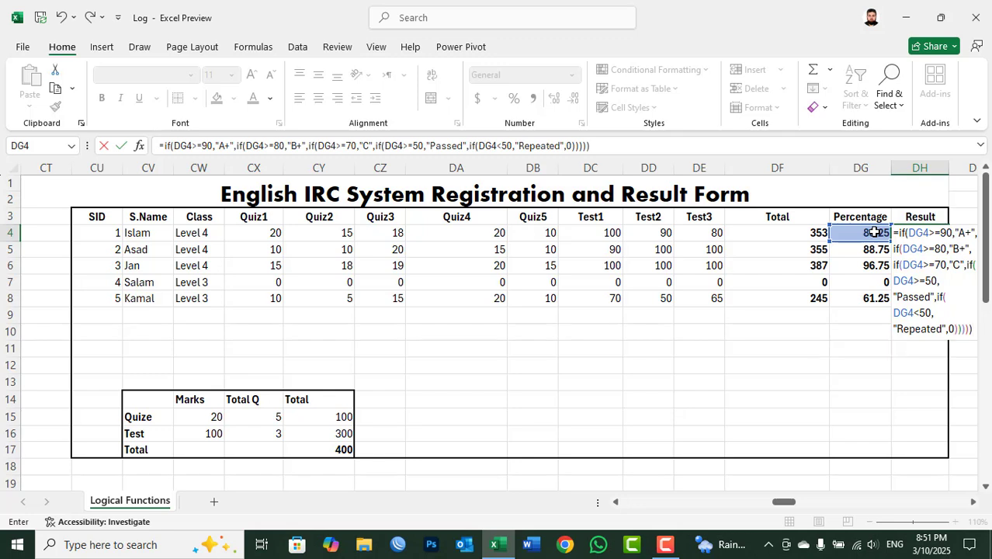
key(Return)
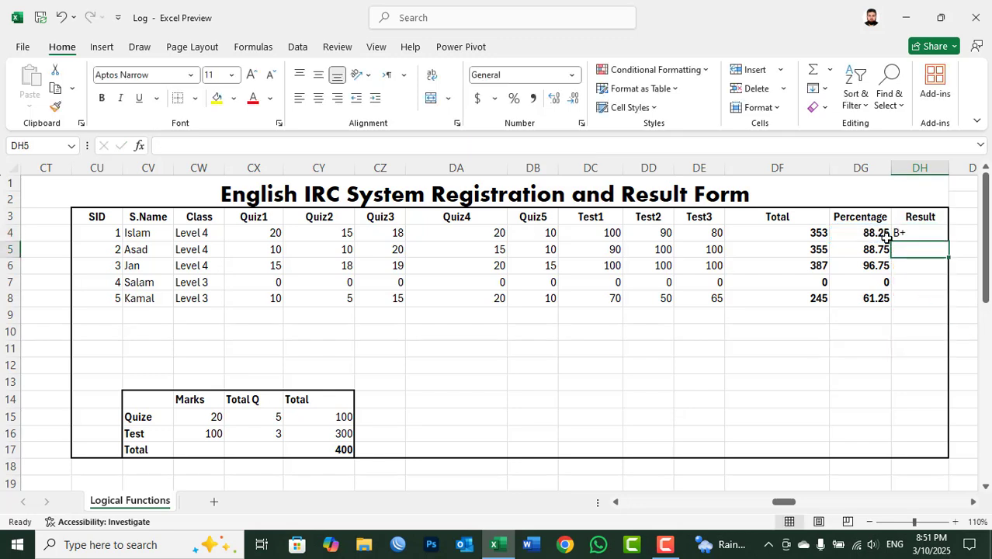
Step: Copy the Result formula from DH4 down to DH8 and check the copied formulas in the Result column
drag(902, 231, 909, 294)
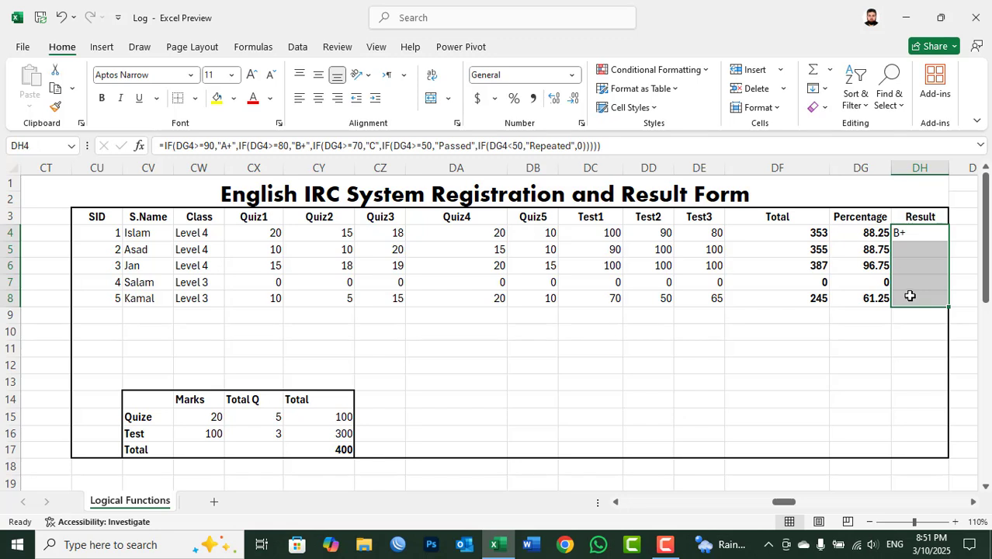
key(ctrl+d)
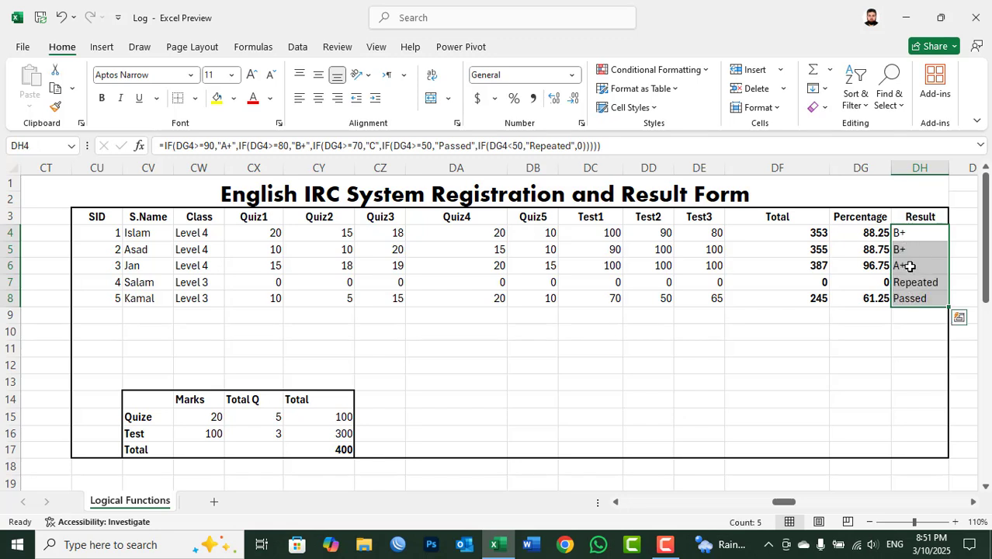
click(910, 268)
click(909, 251)
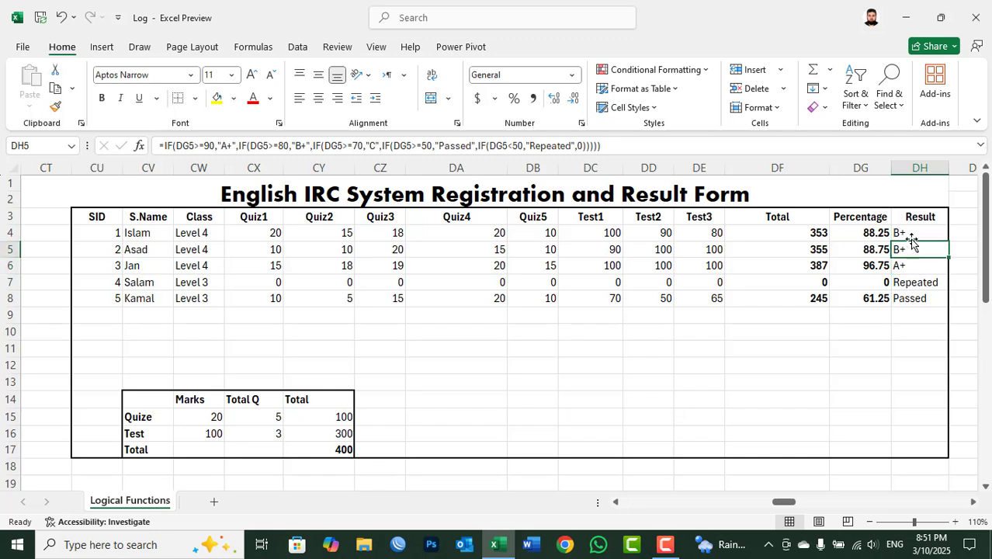
click(910, 234)
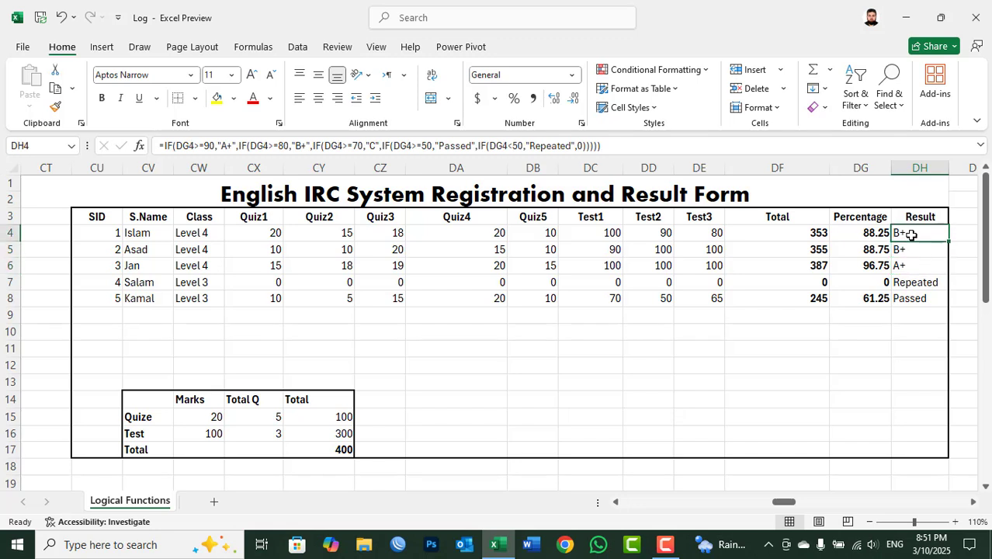
click(921, 298)
click(921, 285)
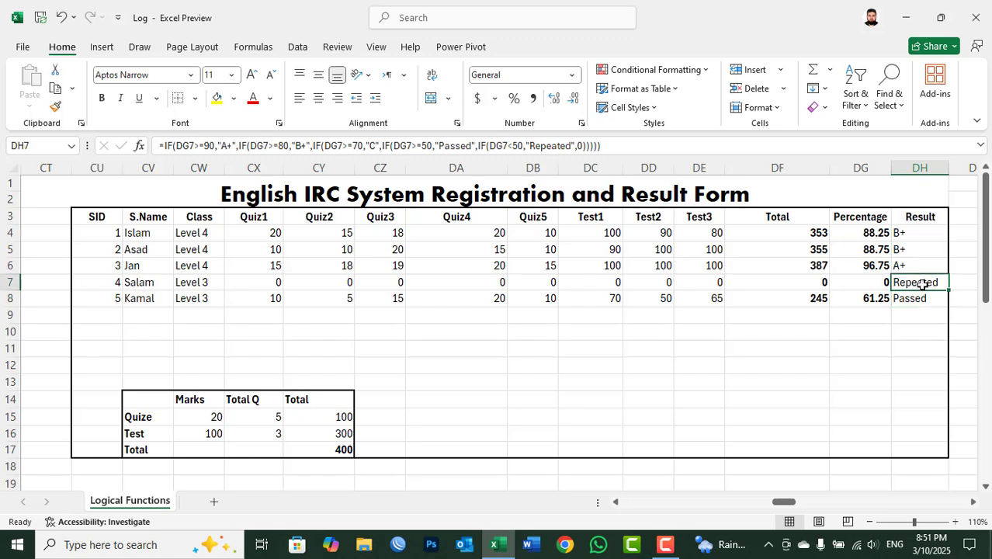
Step: Fill the Quiz1 to Quiz5 marks for SID 4 in CX7:DB7 with 10
drag(291, 284, 522, 281)
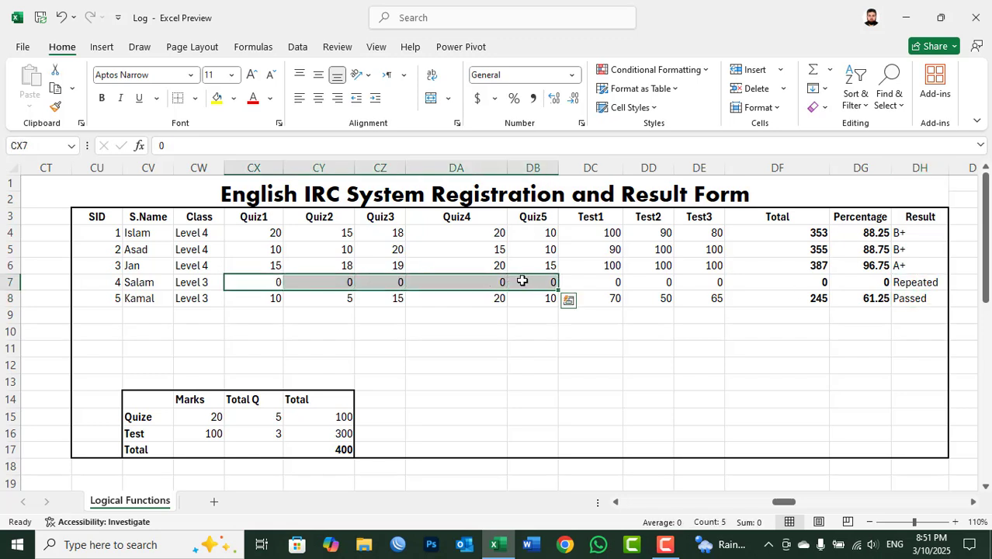
text(10)
key(ctrl+Return)
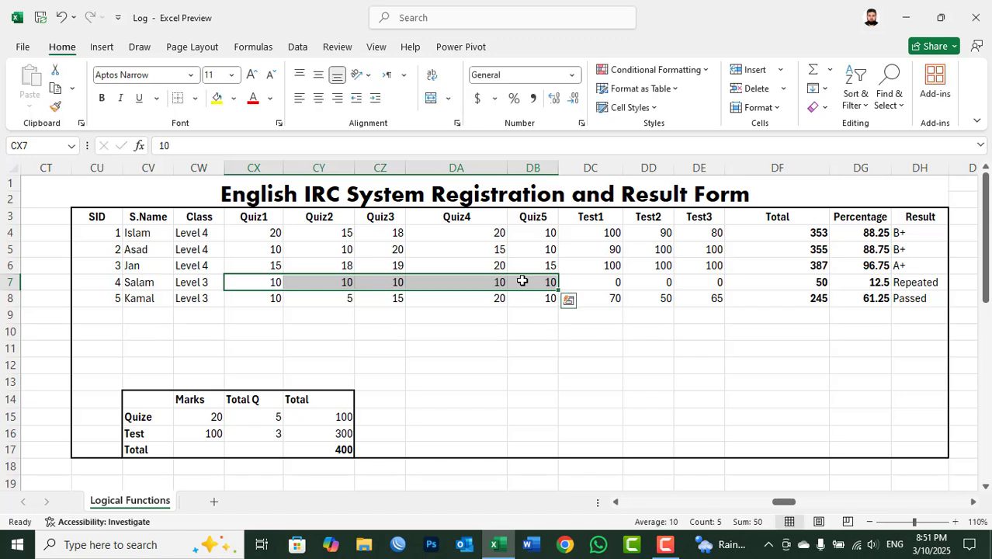
Step: Fill the Test1 to Test3 marks for SID 4 in DC7:DE7 with 50
key(Right)
key(Right)
key(Right)
key(Right)
key(Right)
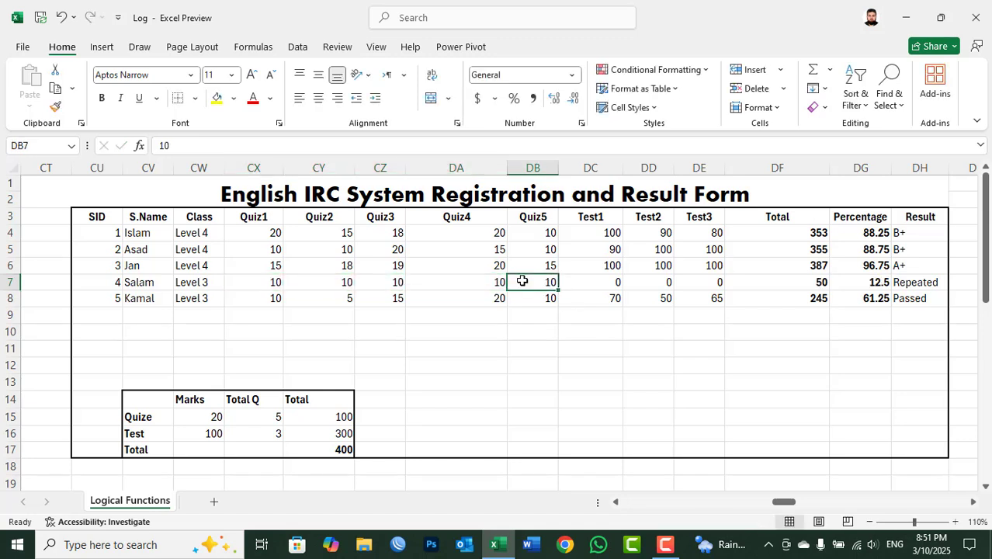
key(shift+Right)
key(shift+Right)
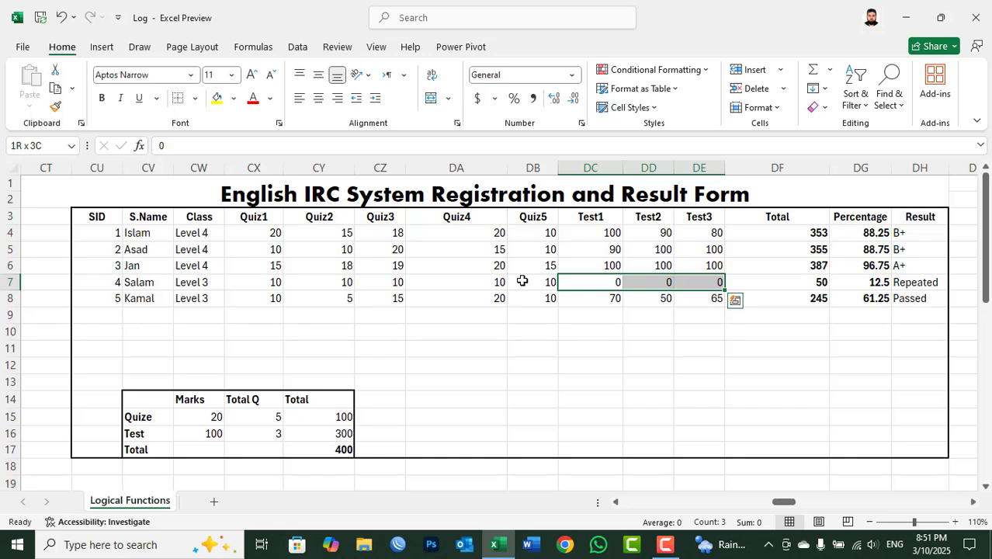
text(50)
key(ctrl+Return)
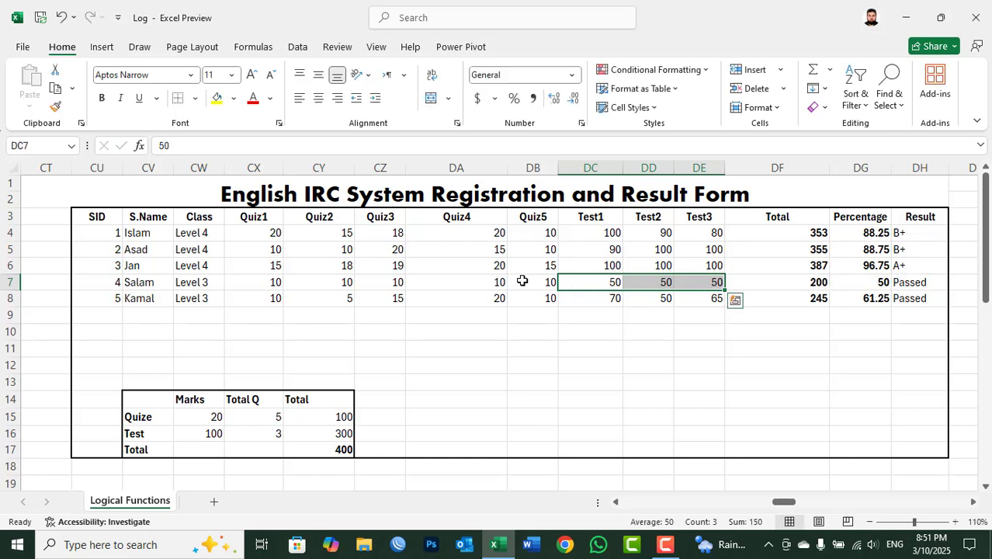
Step: Set the Test2 mark for SID 4 in DD7 to 40
key(Right)
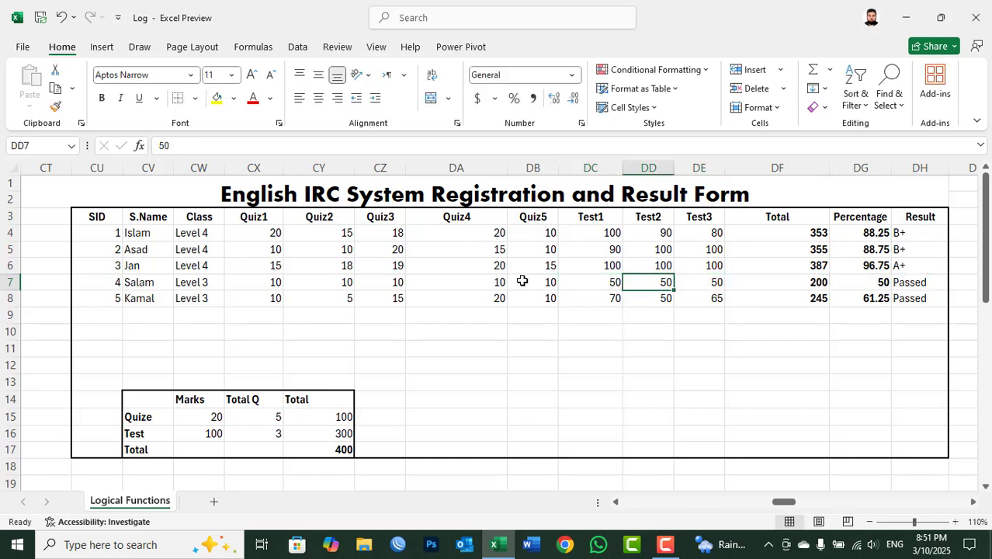
text(40)
key(Return)
key(Up)
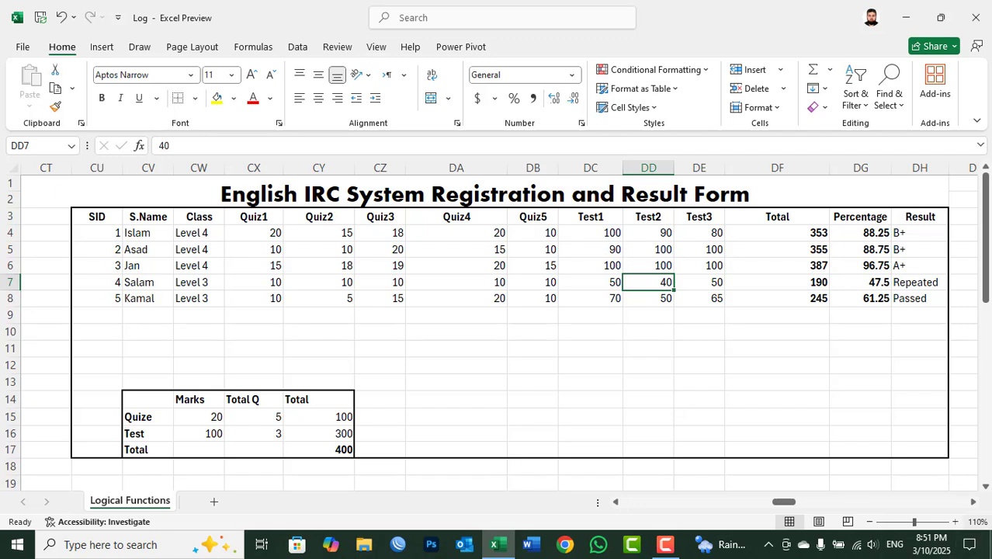
Step: Enter the column heading Result in DI3, beside the existing Result column
click(974, 502)
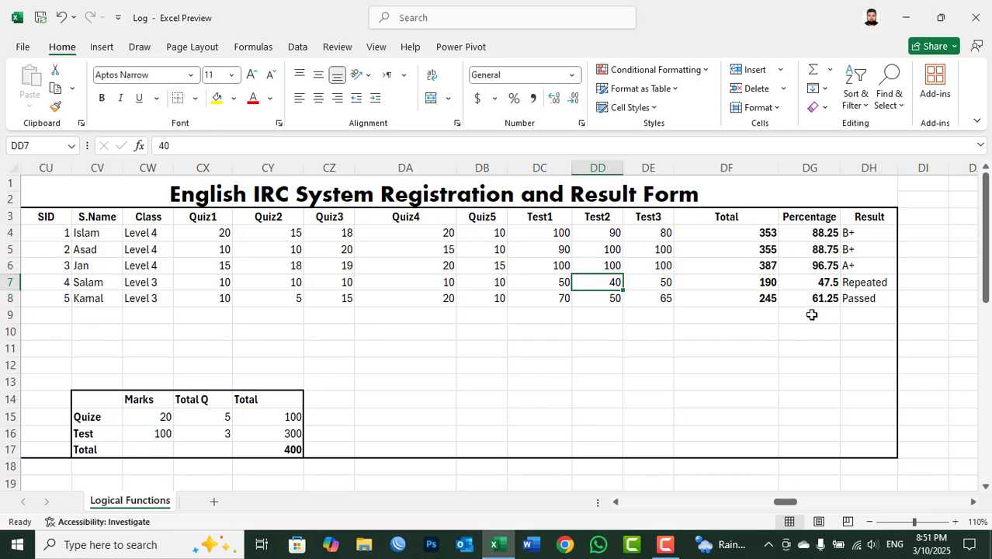
click(915, 218)
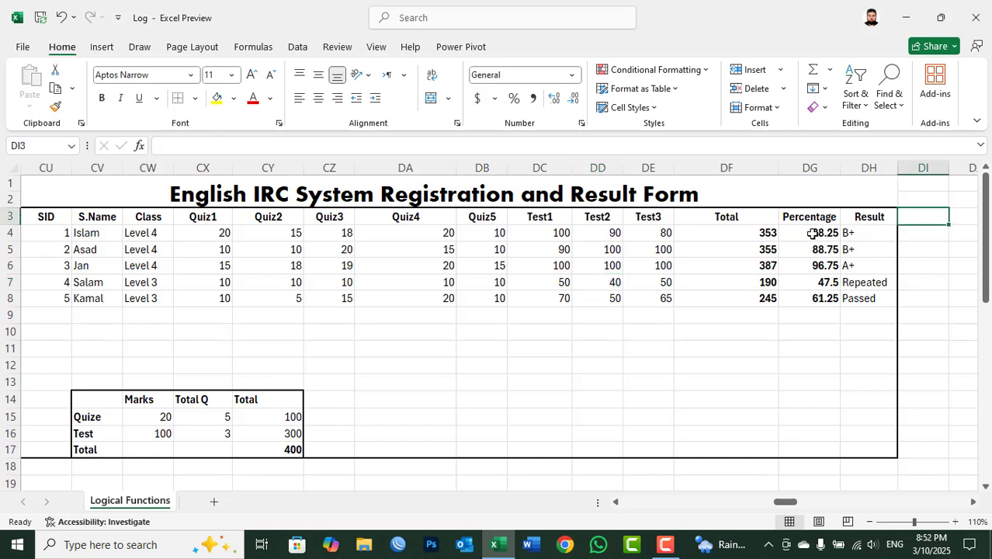
click(849, 233)
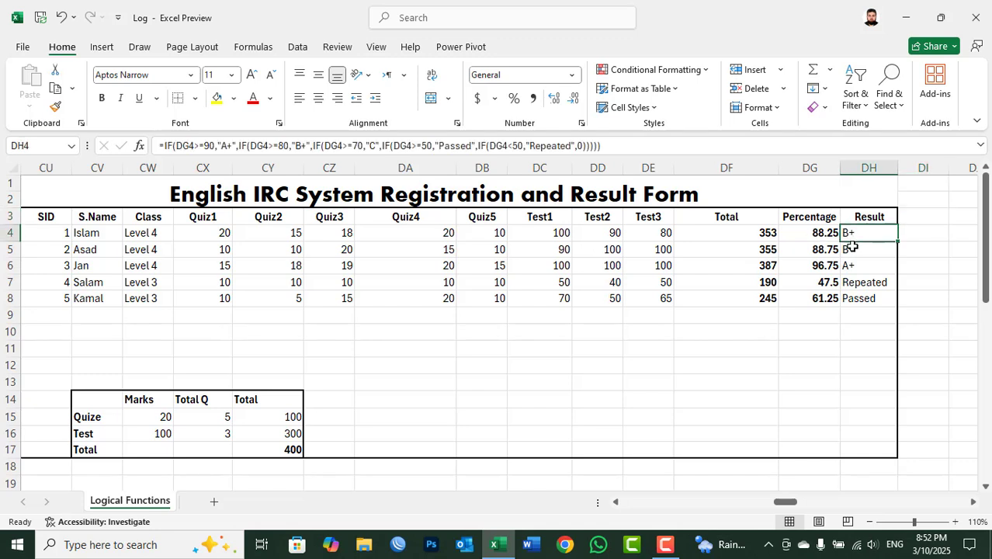
click(852, 247)
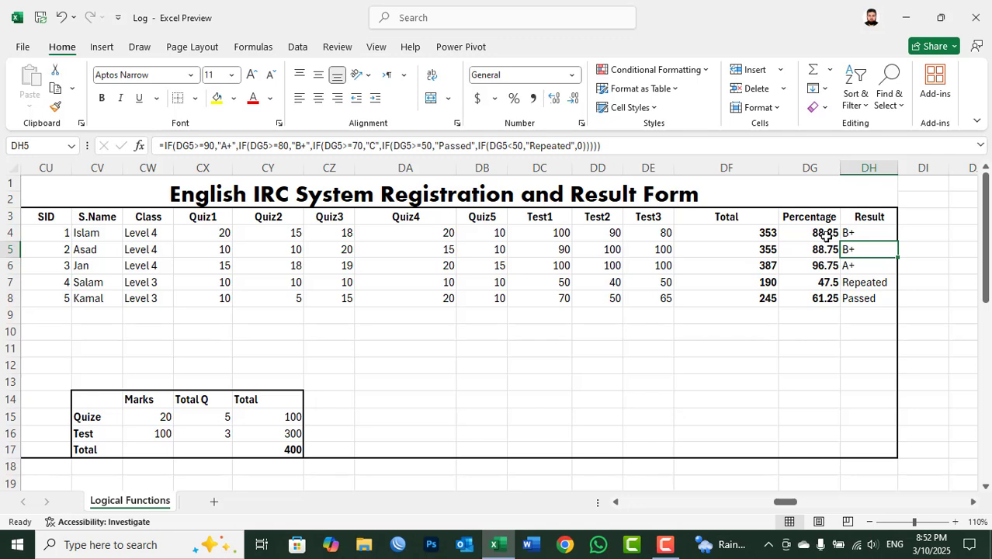
click(916, 218)
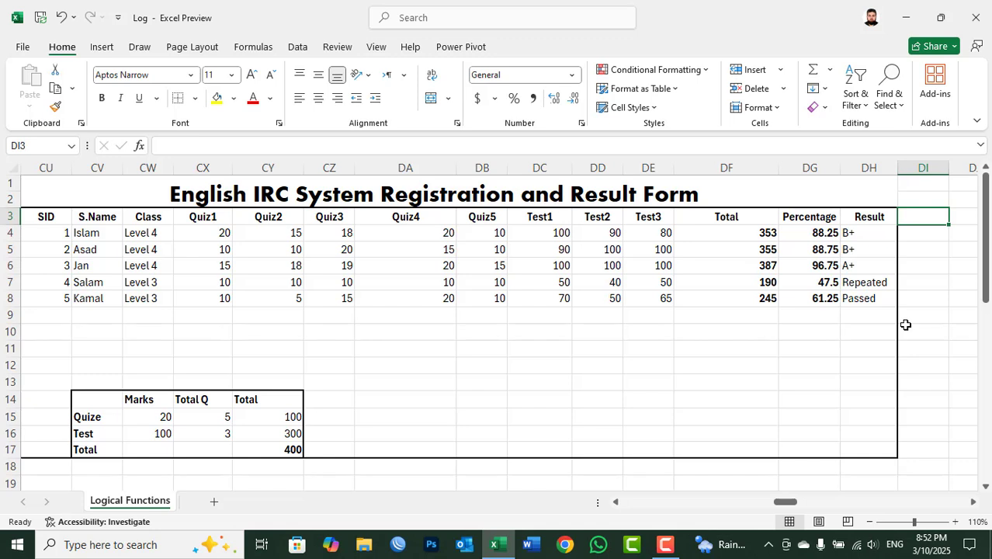
text(Resu)
key(BackSpace)
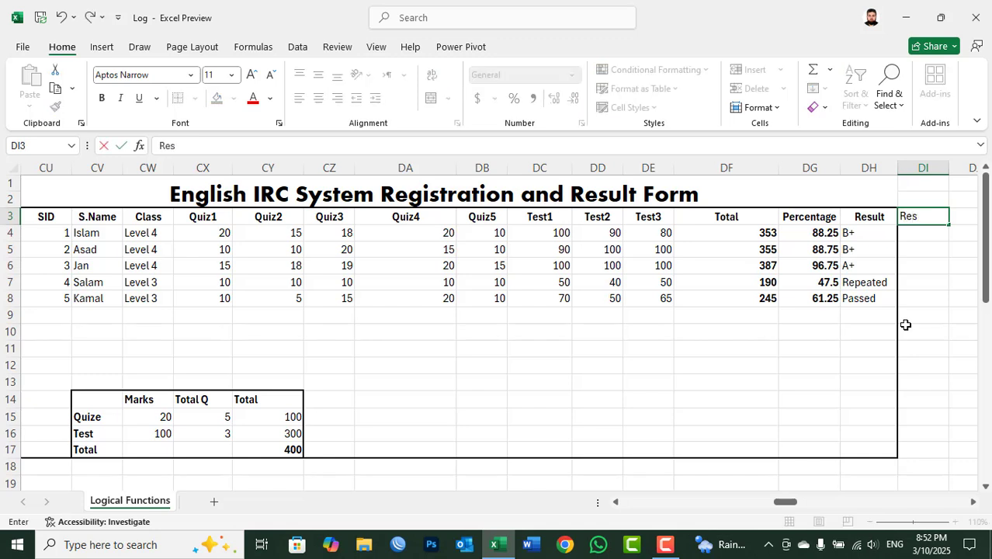
text(ult)
key(Return)
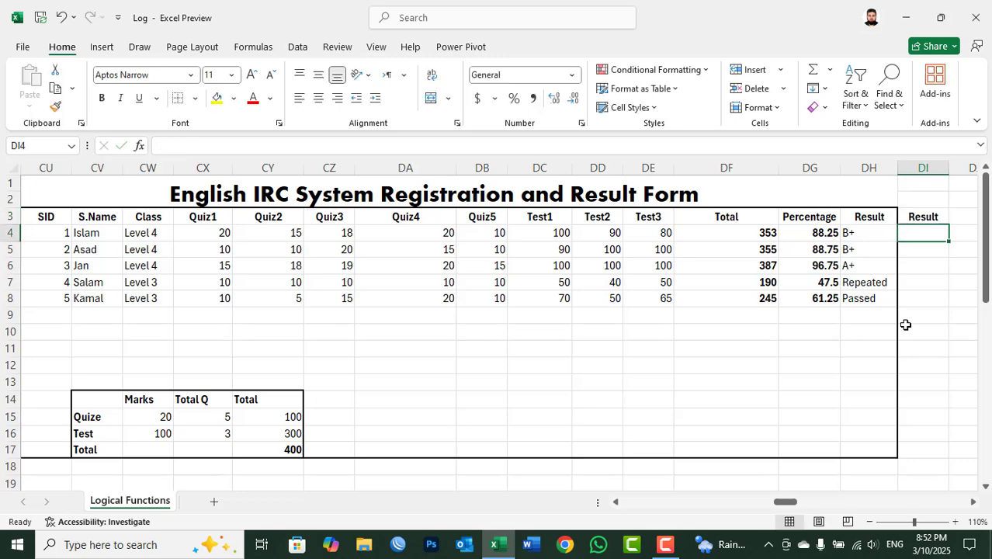
Step: Write a RANK formula in DI4 that ranks DG4 within DG4:DG8 in descending order (0)
text(=rank)
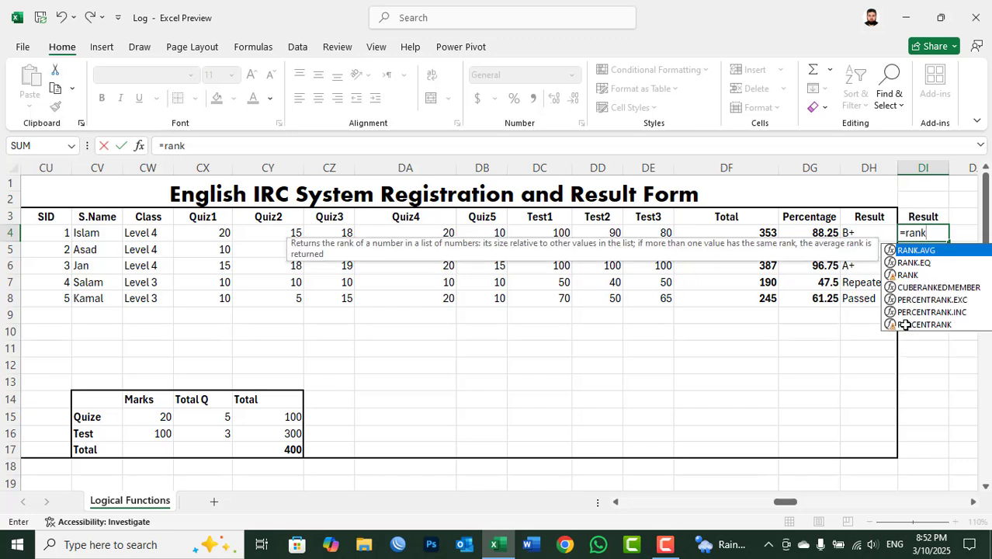
text(()
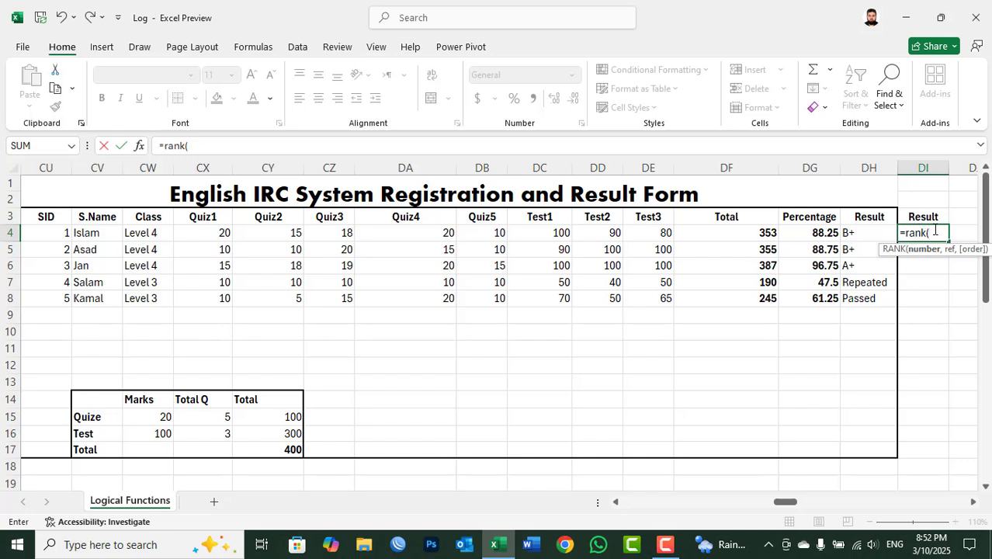
click(827, 232)
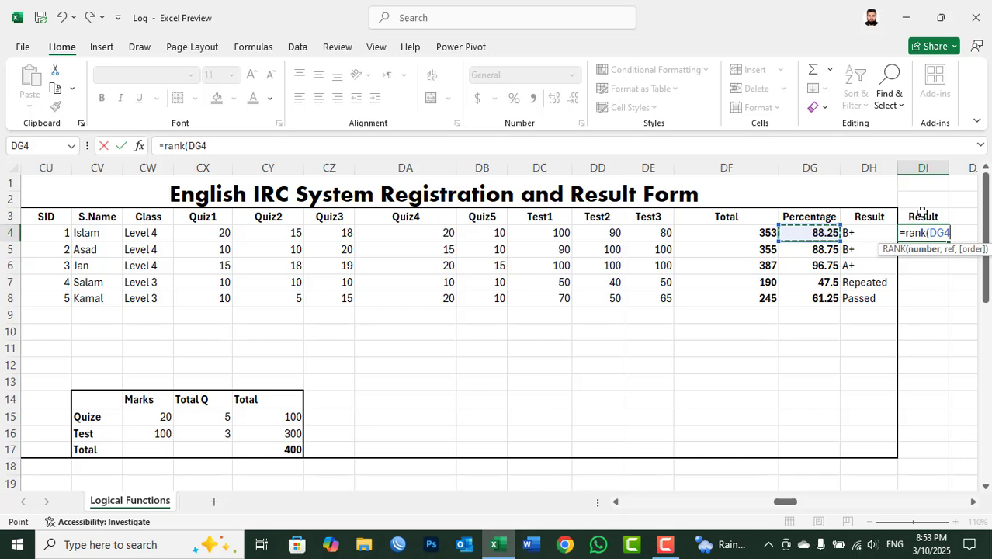
text(,)
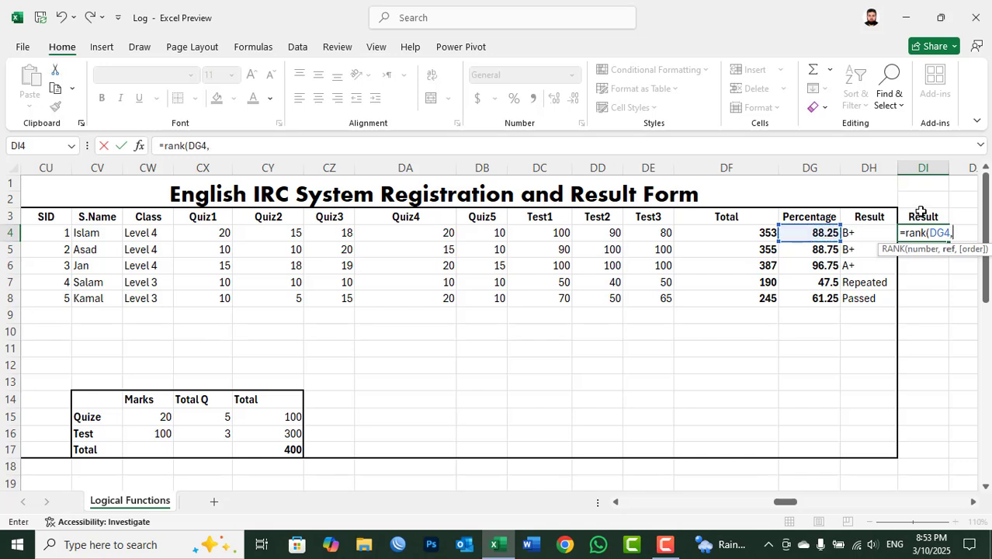
drag(831, 233, 816, 292)
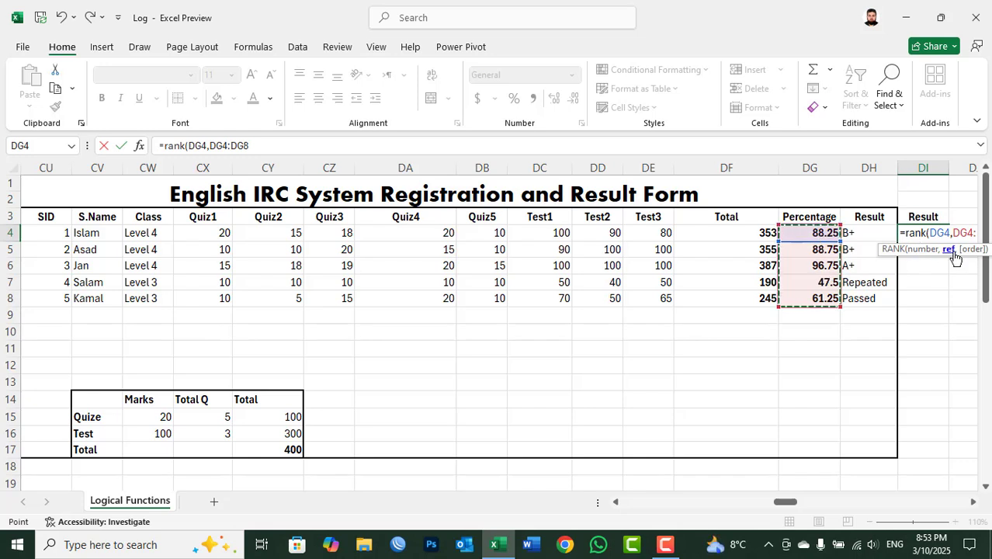
text(,0)
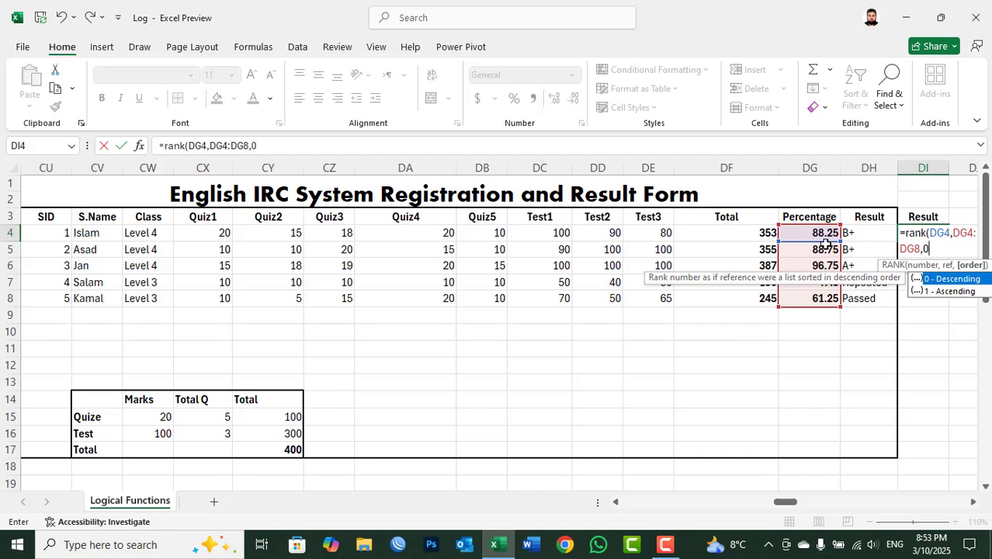
text())
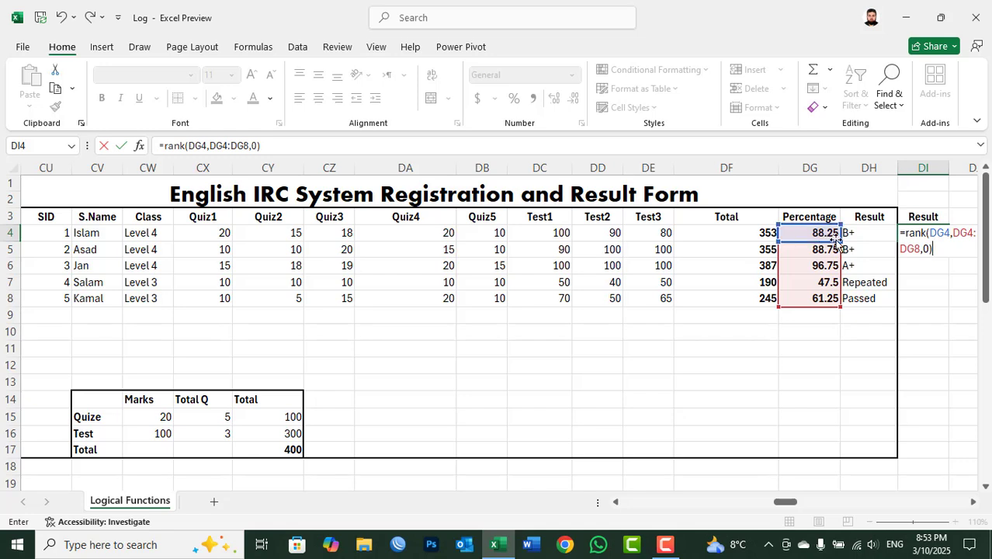
Step: Make the rank range absolute as $DG$4:$DG$8 in DI4 and copy the formula down to DI8
click(954, 232)
drag(919, 249, 952, 236)
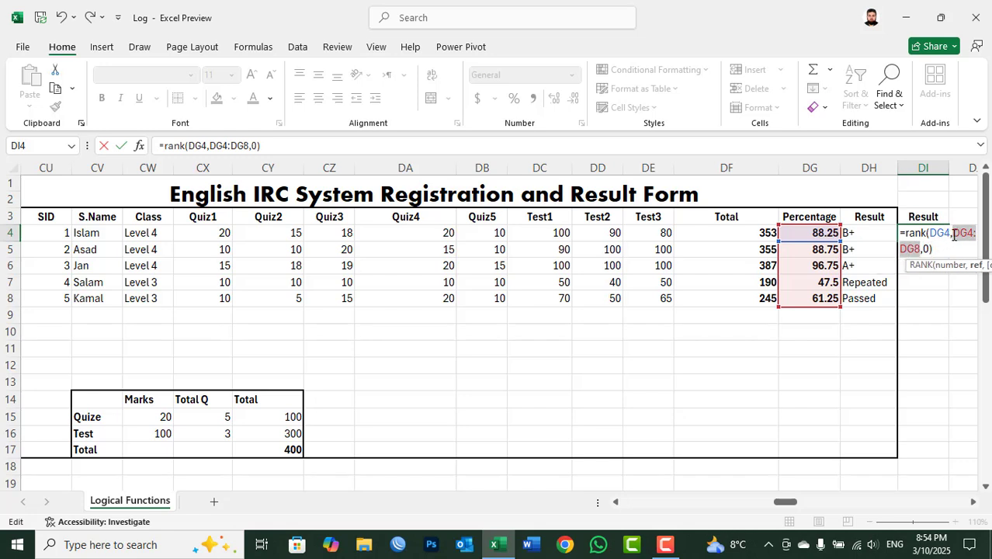
click(954, 233)
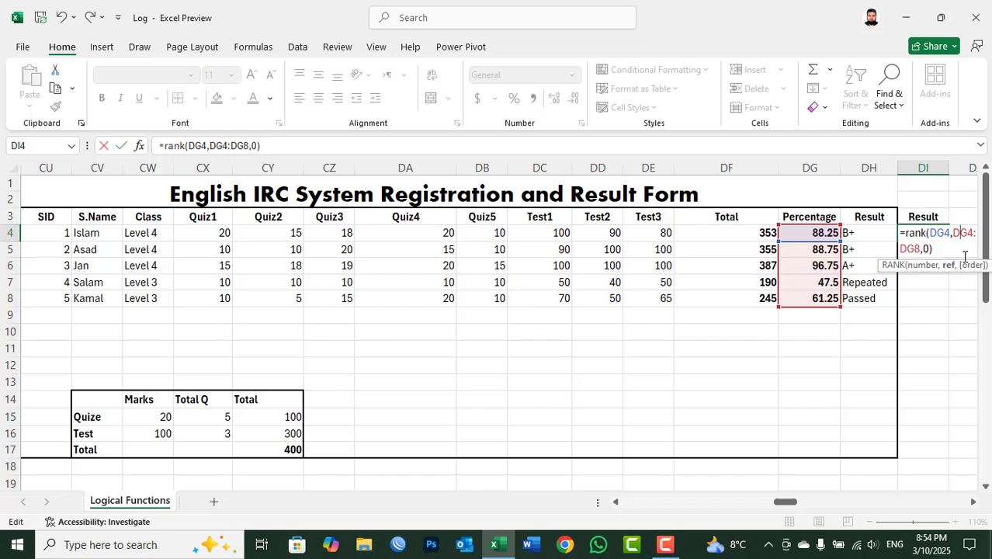
key(F4)
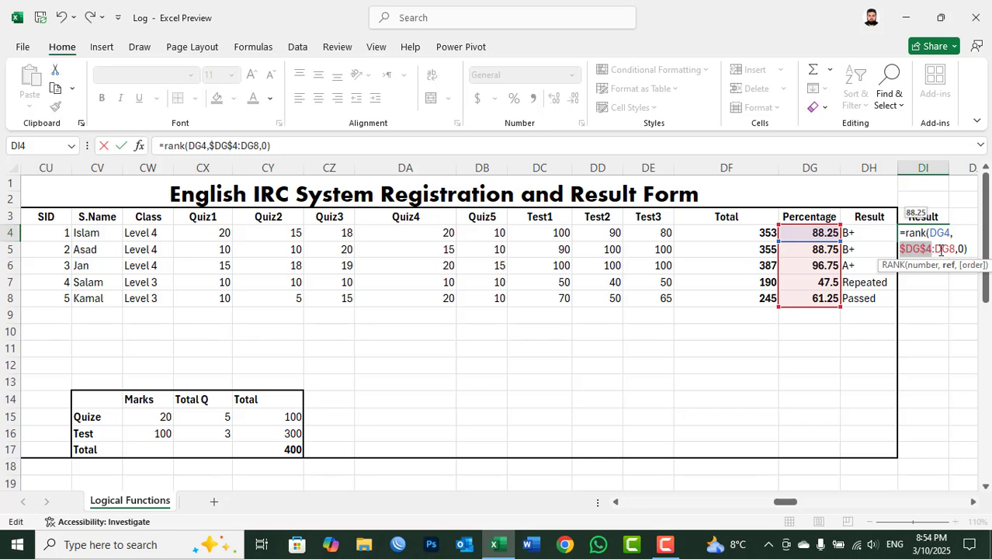
click(942, 250)
key(F4)
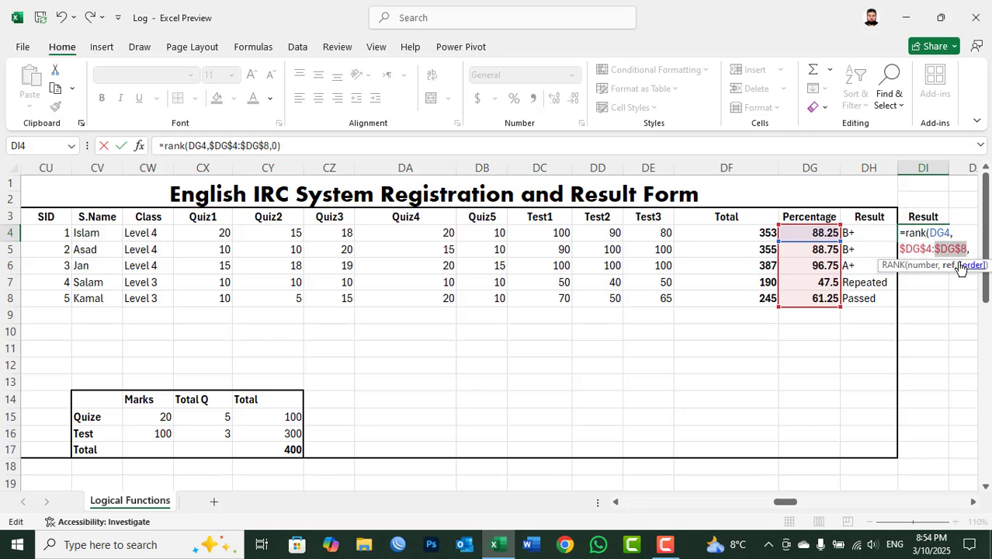
click(941, 253)
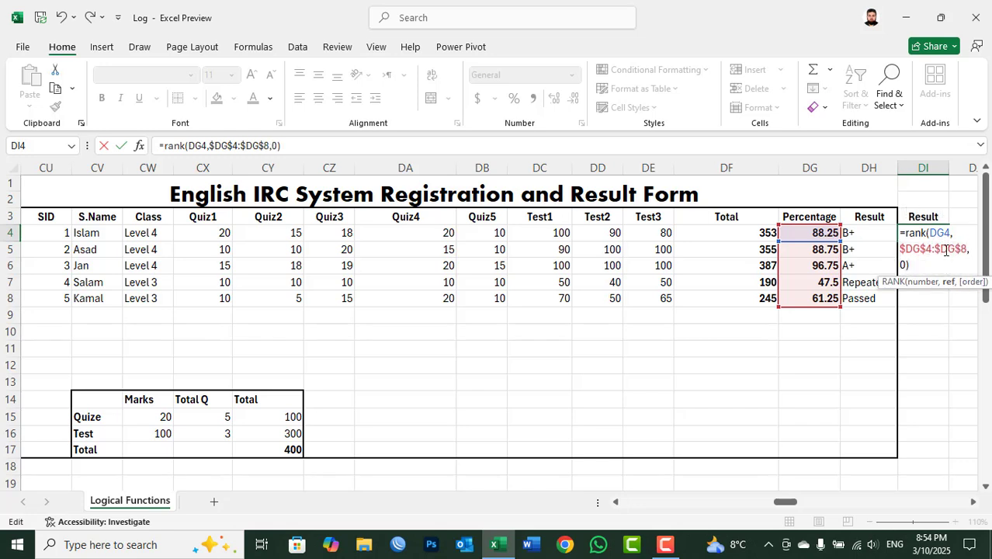
click(913, 264)
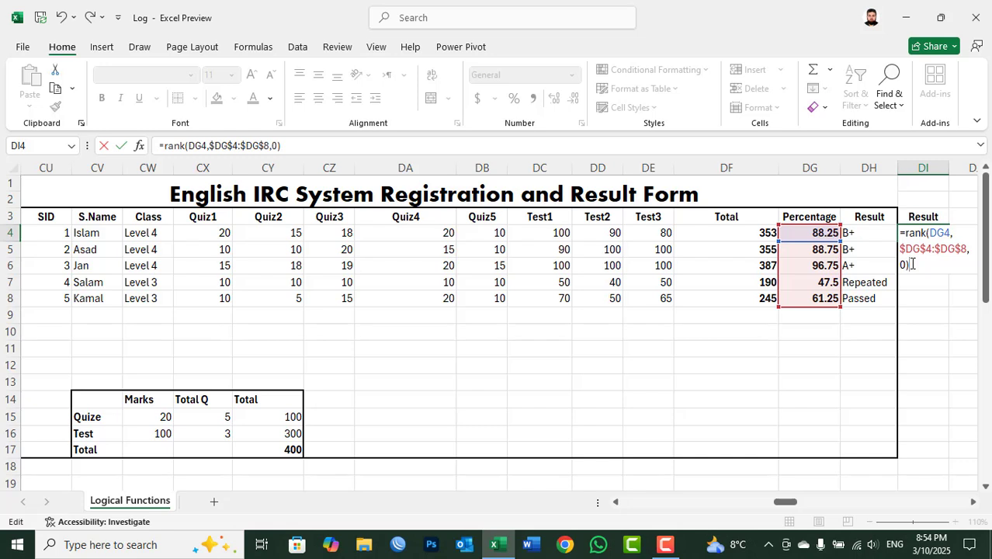
key(Return)
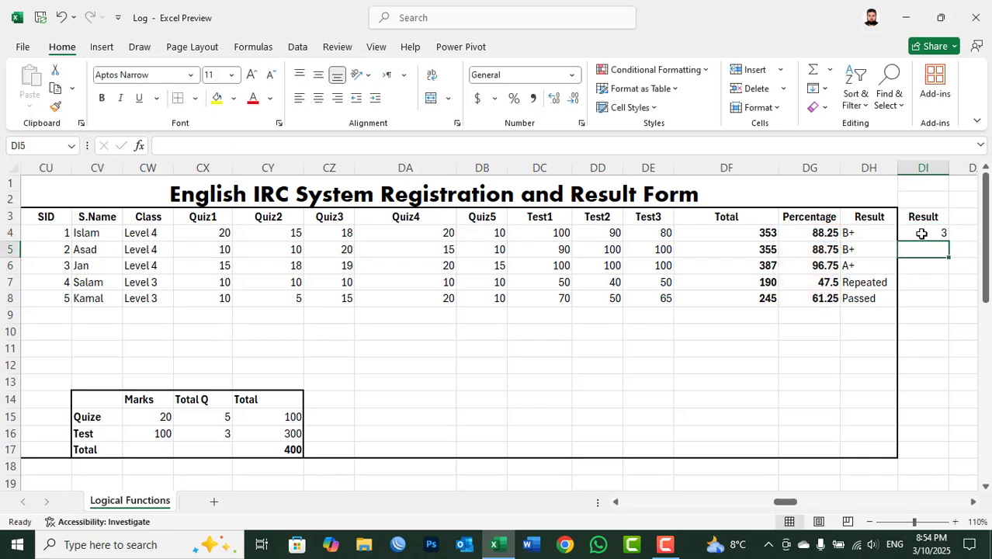
drag(922, 234, 917, 293)
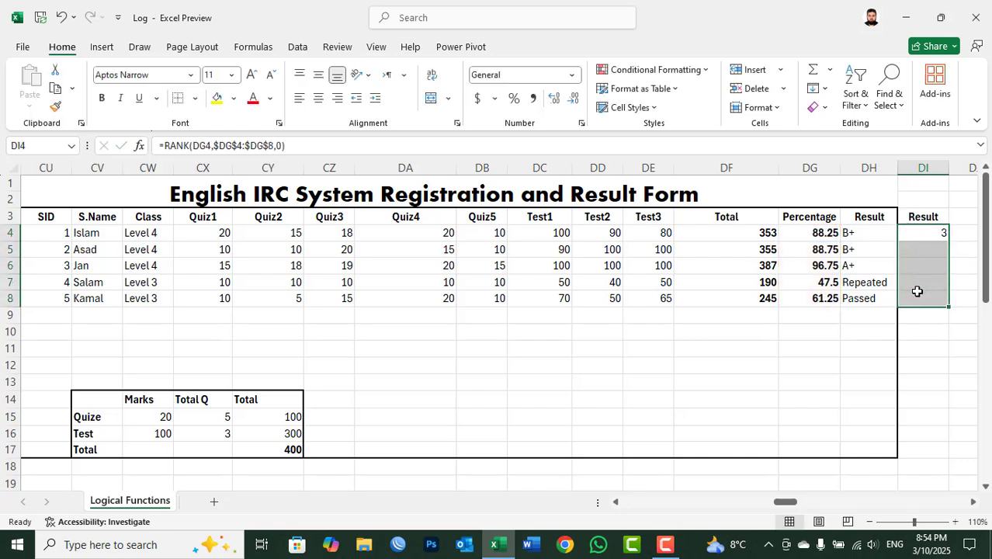
key(ctrl+d)
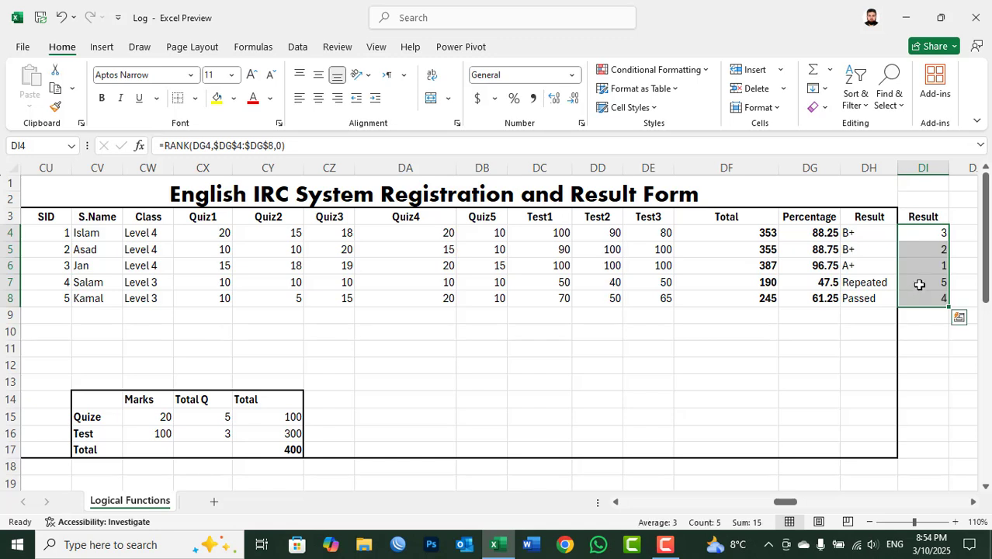
Step: Check the copied RANK formulas and each student's rank in DI4:DI8
click(922, 266)
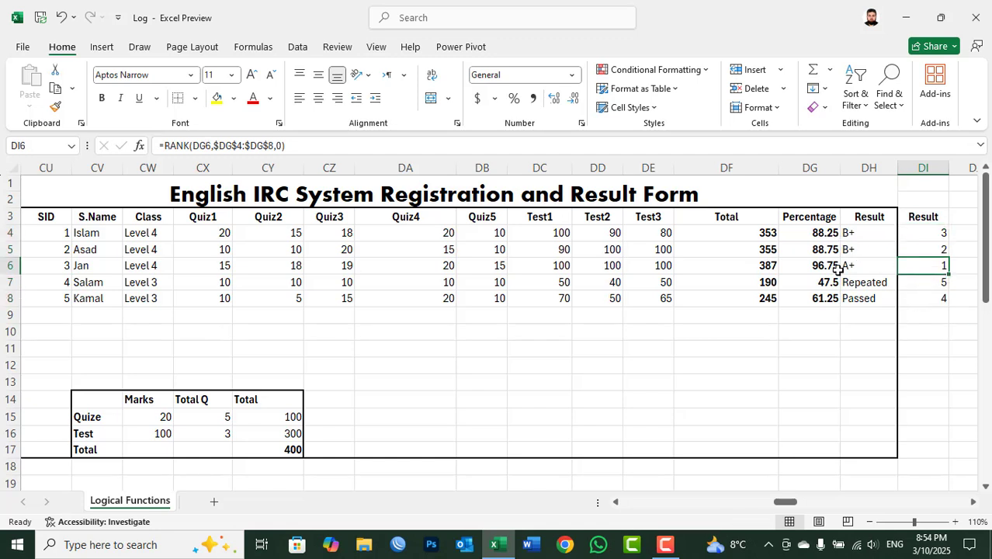
click(922, 248)
click(926, 233)
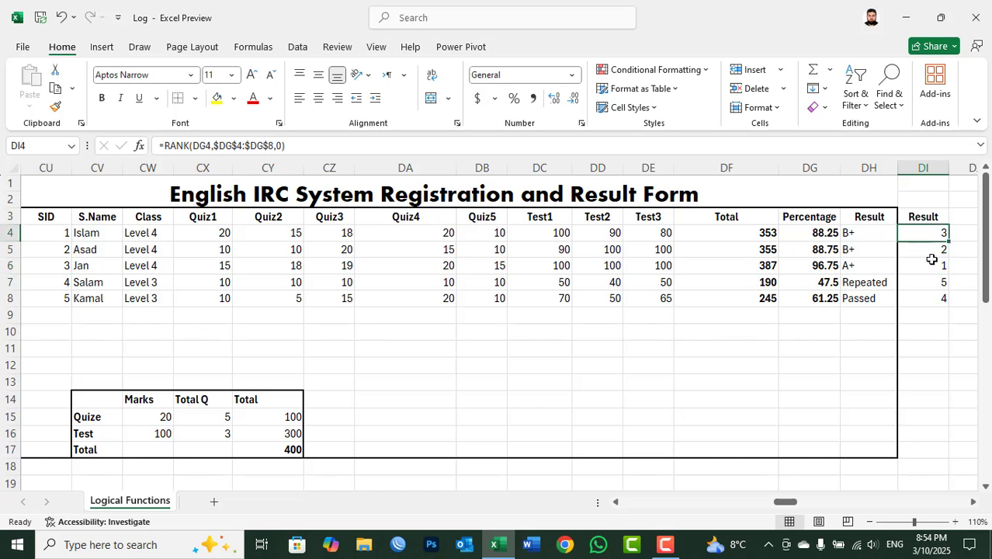
click(925, 300)
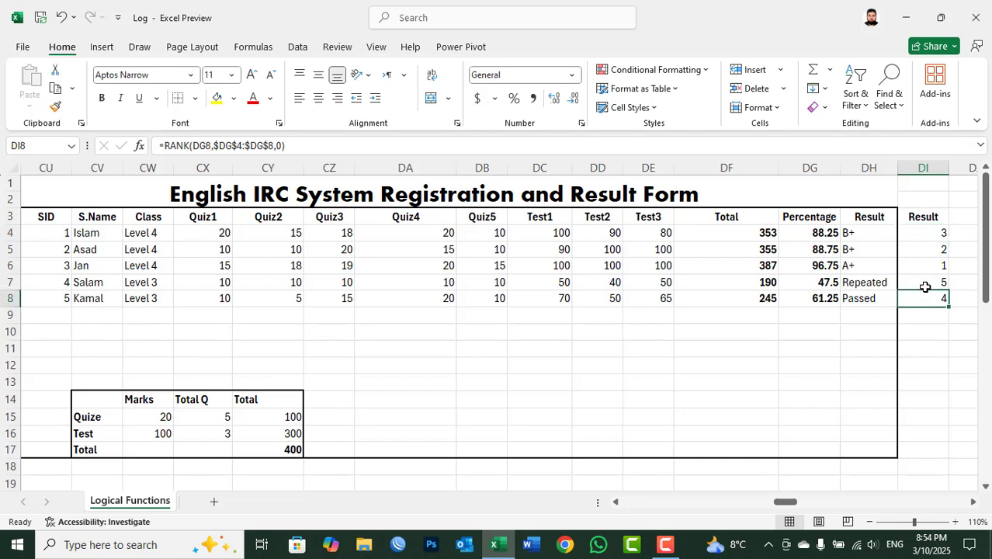
click(925, 285)
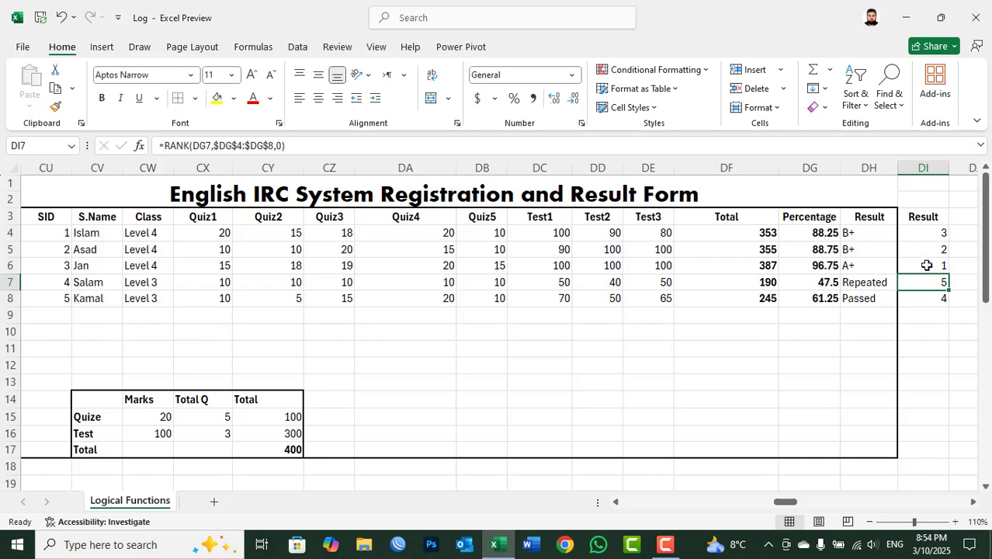
click(929, 264)
click(926, 249)
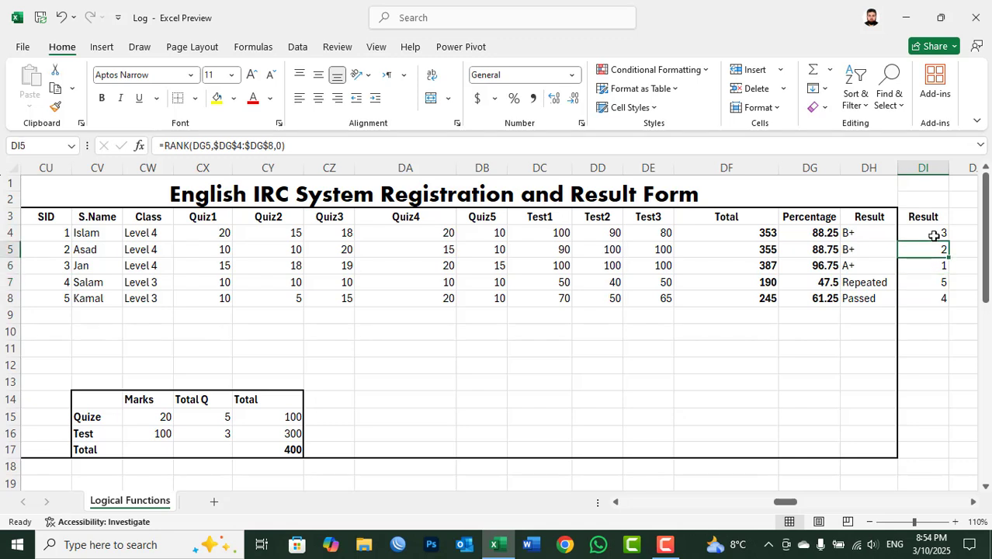
click(937, 232)
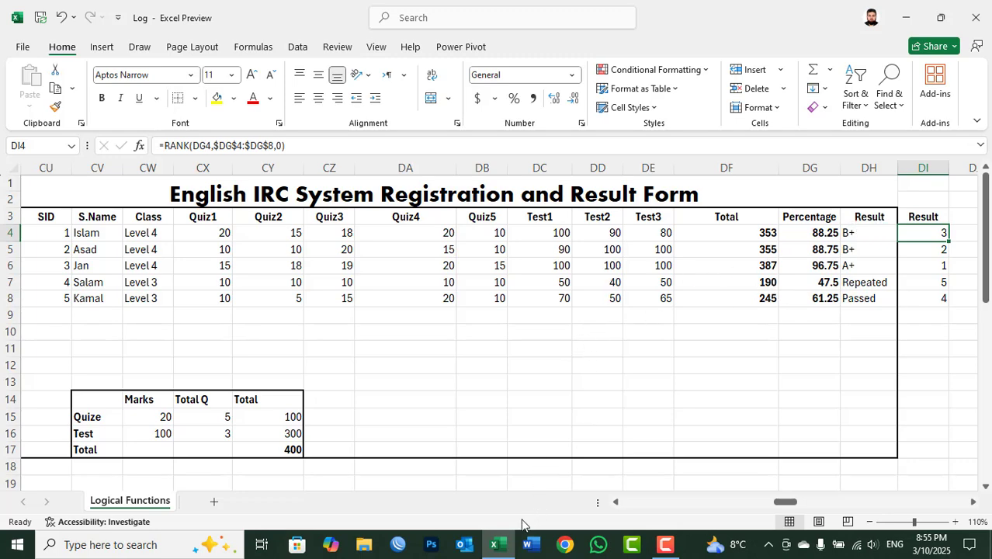
Step: Minimize the workbook window and refresh the Windows desktop
click(497, 545)
right_click(519, 244)
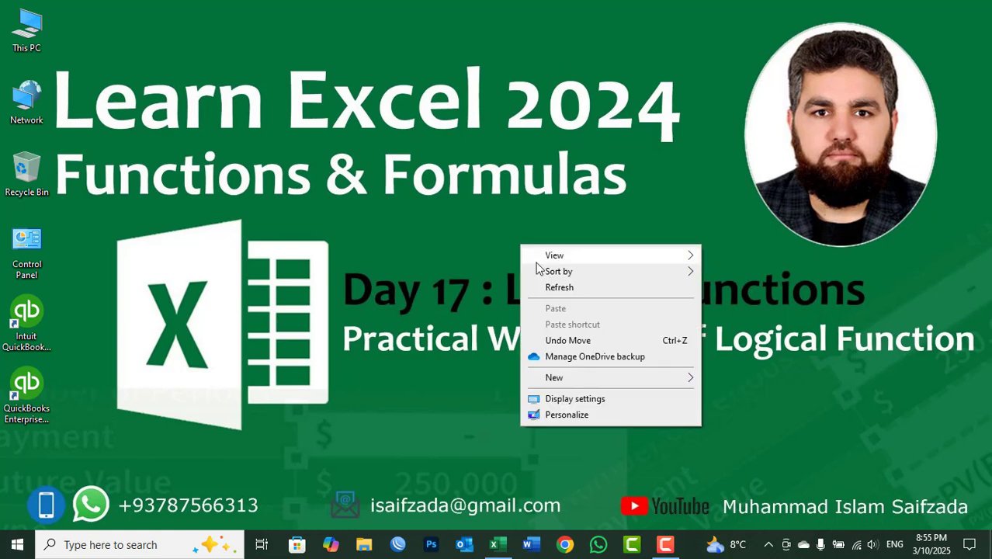
click(546, 284)
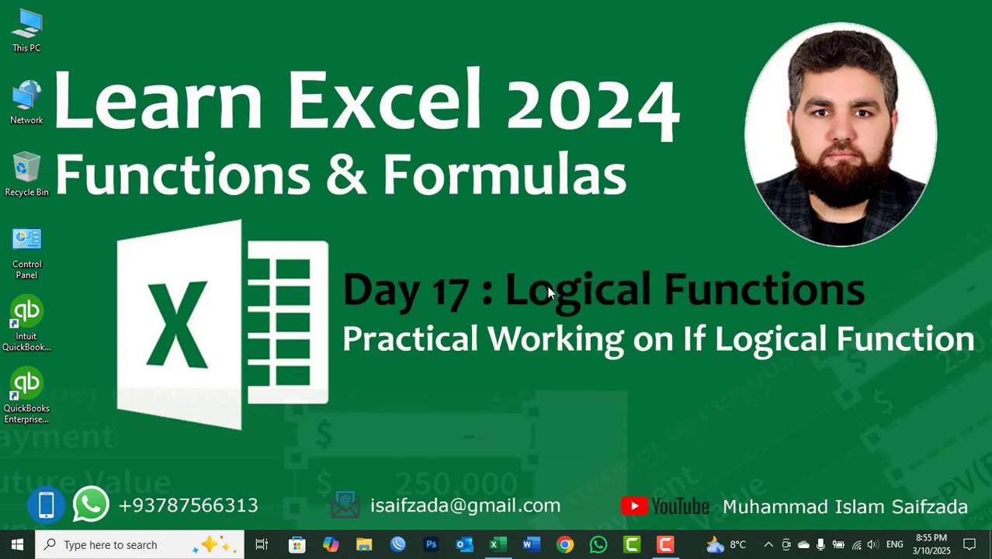